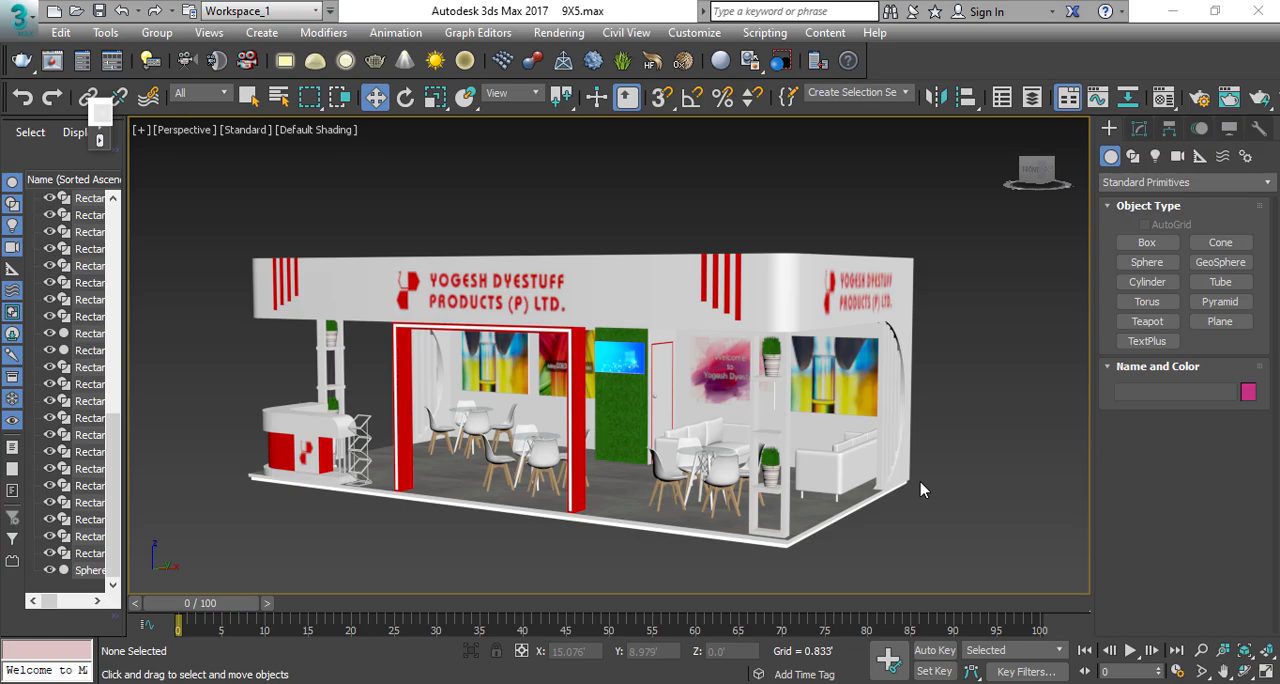
Step: Examine the exhibition stall's front, fascia and back-wall panels in the perspective view
alt+middle_drag(921, 489, 514, 414)
scroll(395, 289, up, 3)
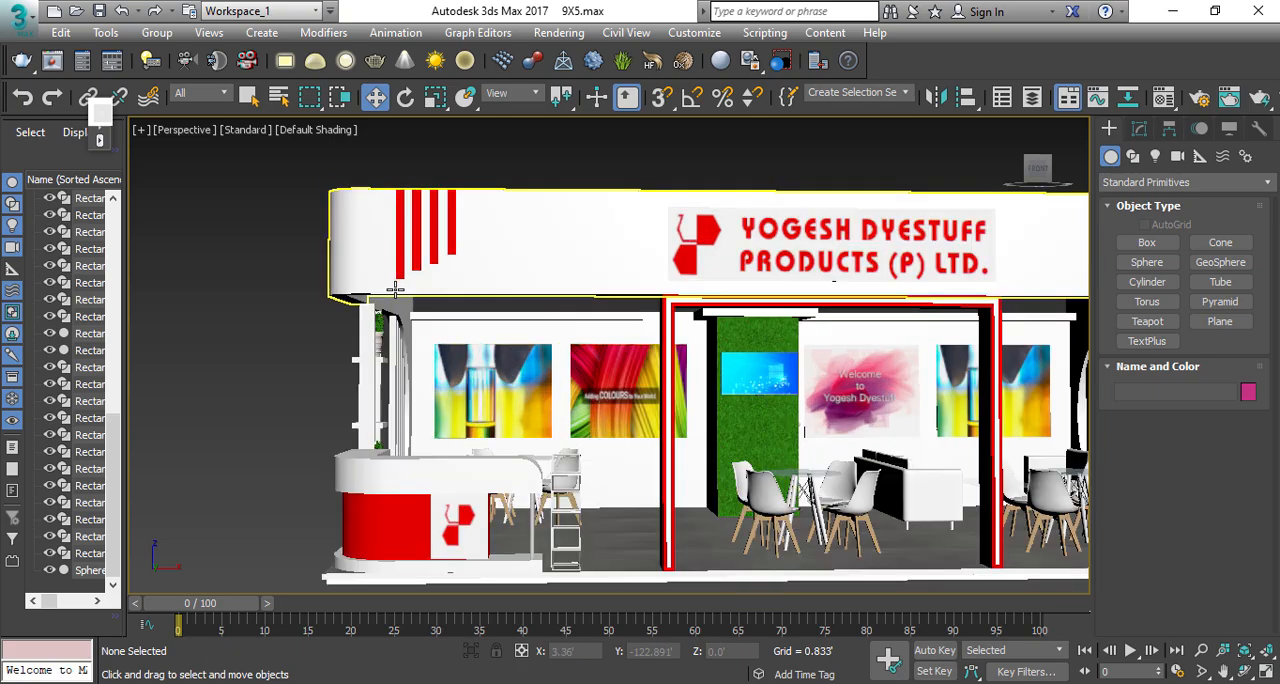
scroll(395, 289, down, 4)
alt+middle_drag(395, 289, 546, 291)
scroll(516, 331, up, 3)
click(517, 314)
scroll(517, 330, down, 1)
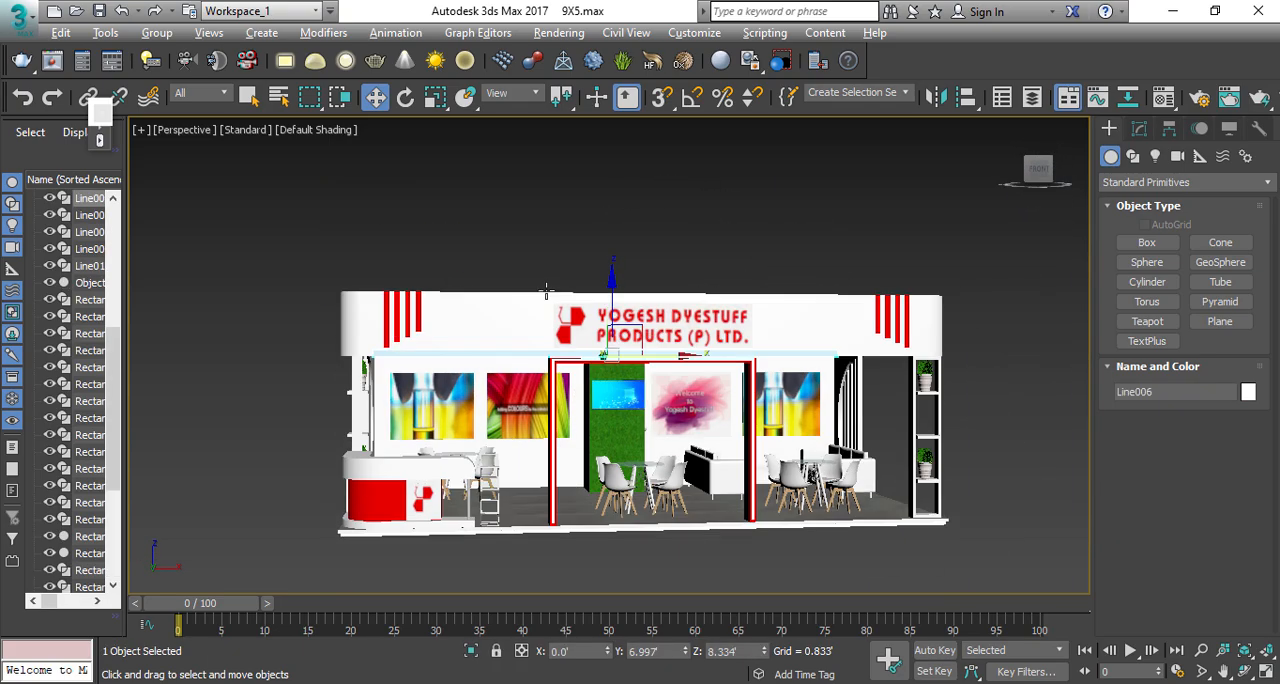
scroll(469, 386, up, 5)
Step: Show the stall from the top in wireframe and clear the selection
key(t)
scroll(502, 379, down, 2)
key(F3)
click(408, 238)
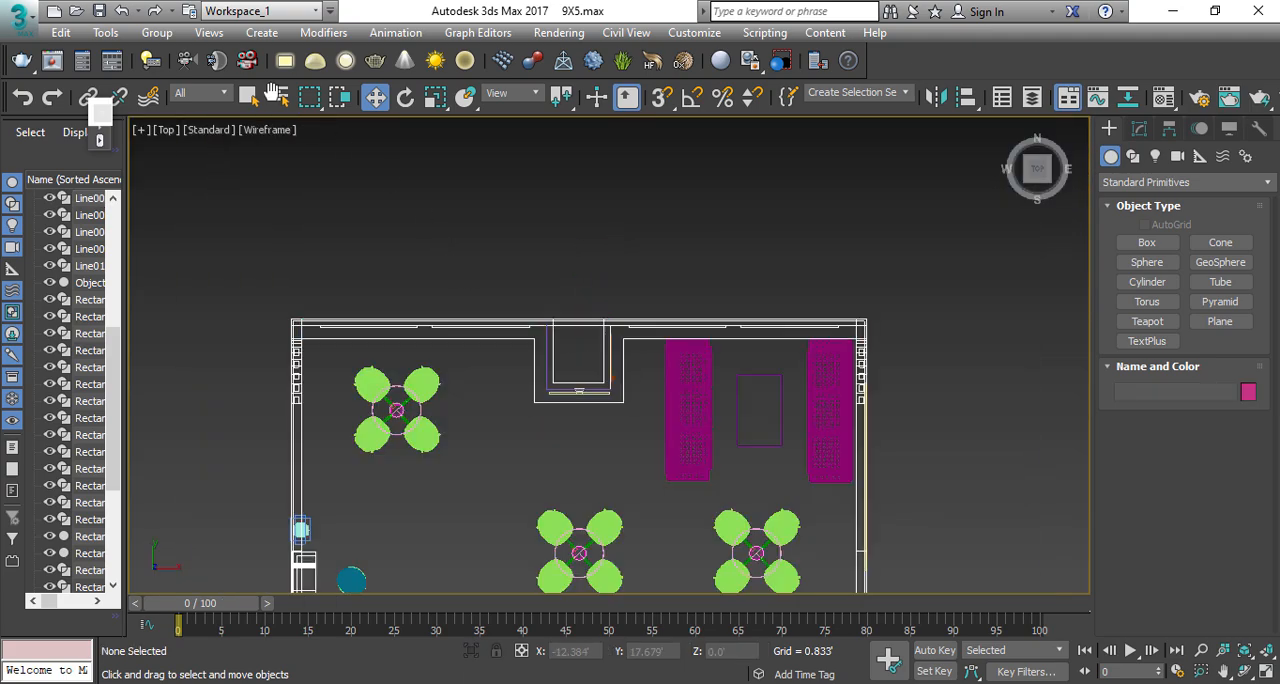
Step: Merge all objects from COUNCIL LIGHT.max into the scene, using the merged material for all duplicates
click(24, 18)
mouse_move(118, 280)
click(240, 150)
click(72, 288)
double_click(125, 215)
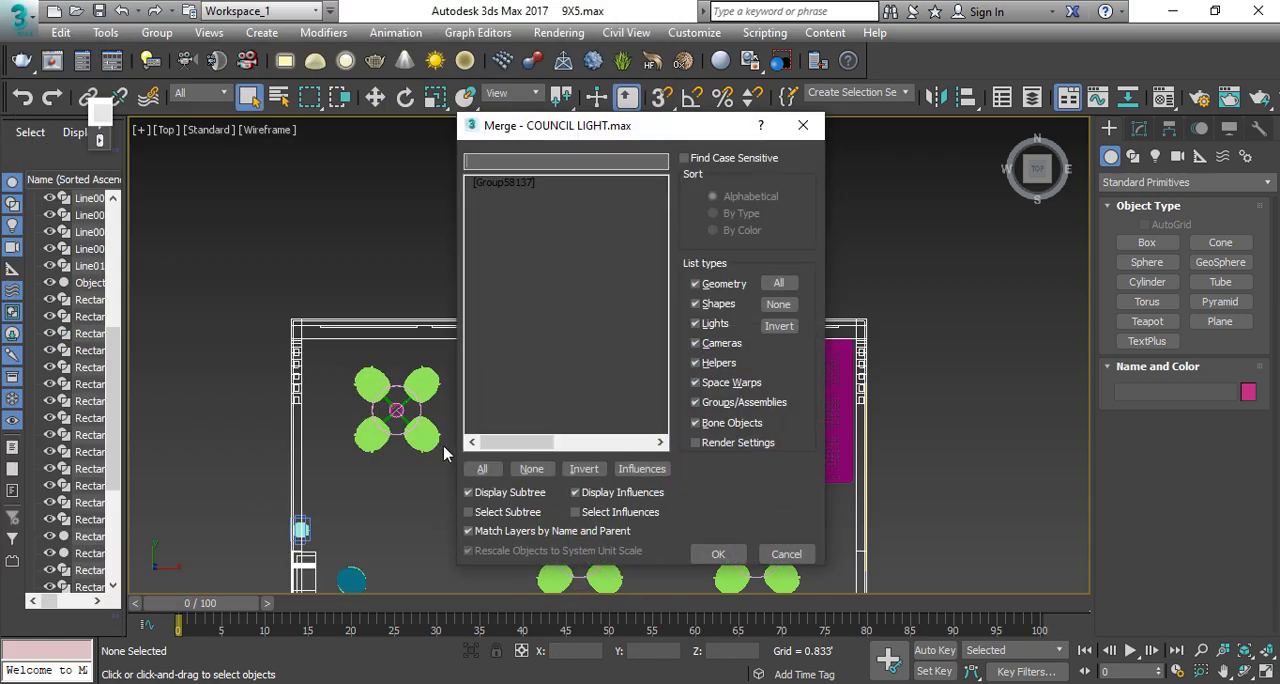
click(482, 472)
click(718, 554)
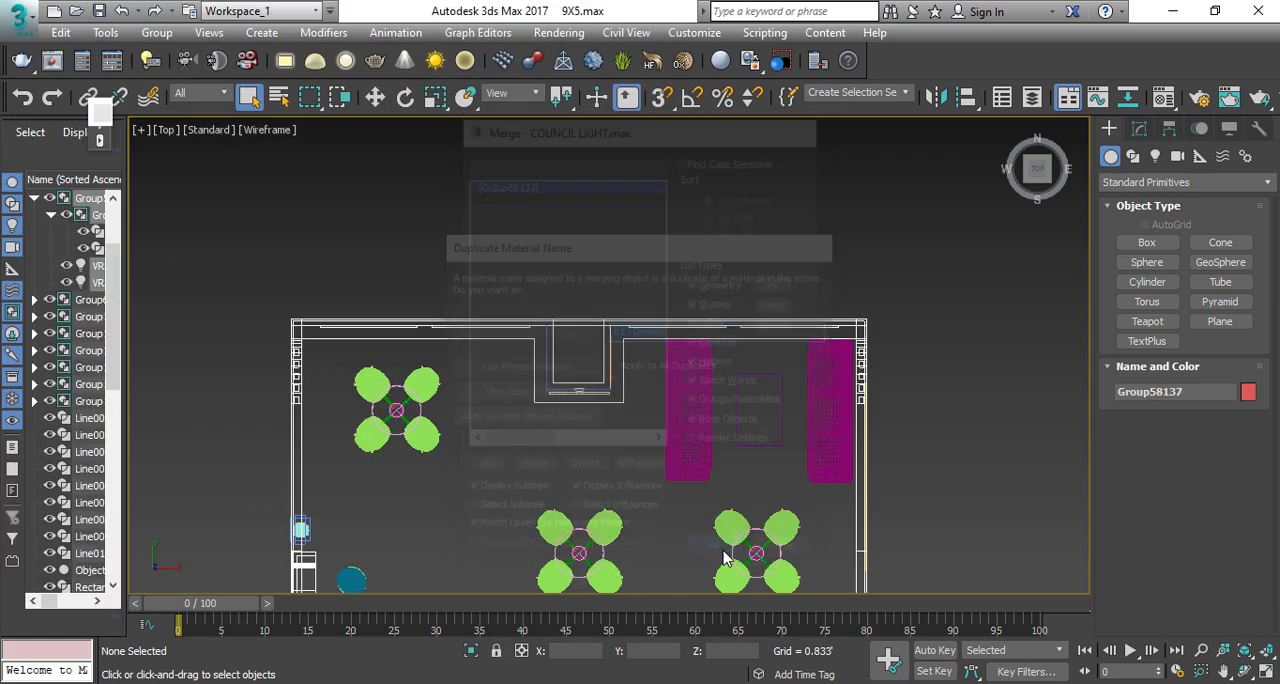
click(657, 372)
click(565, 368)
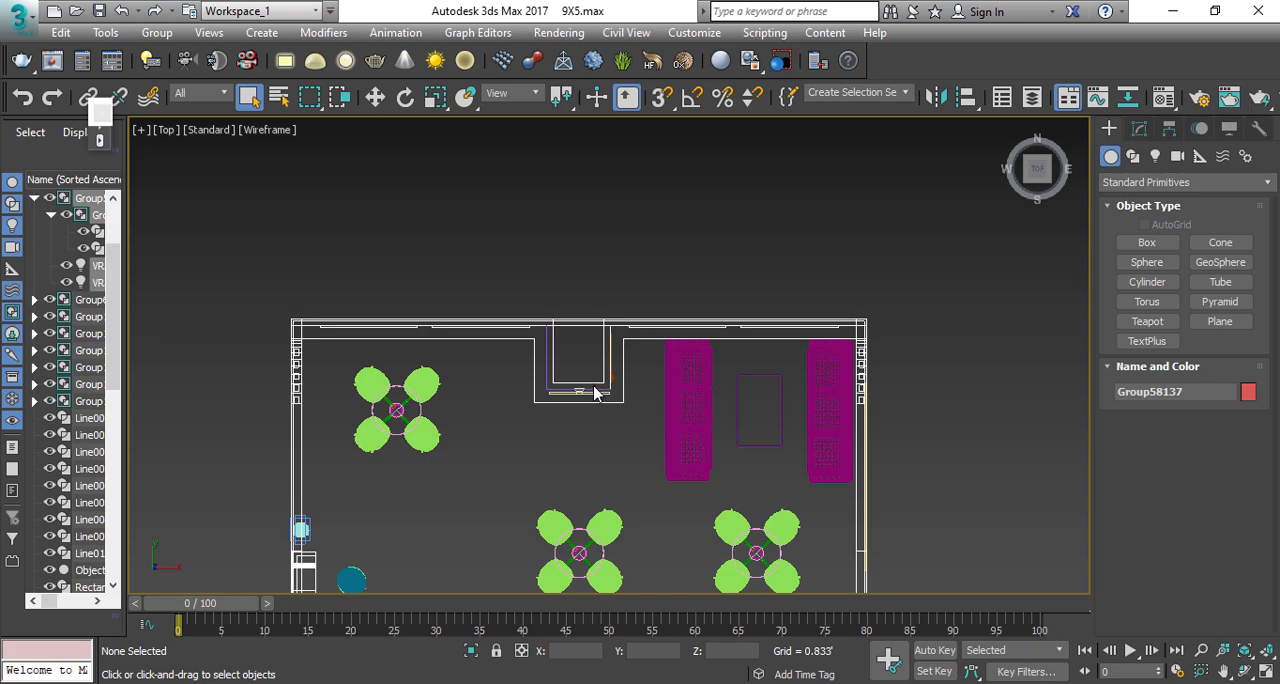
Step: Move the merged light group to the left end of the stall's back wall and rotate it to aim at the wall
scroll(571, 375, down, 6)
key(w)
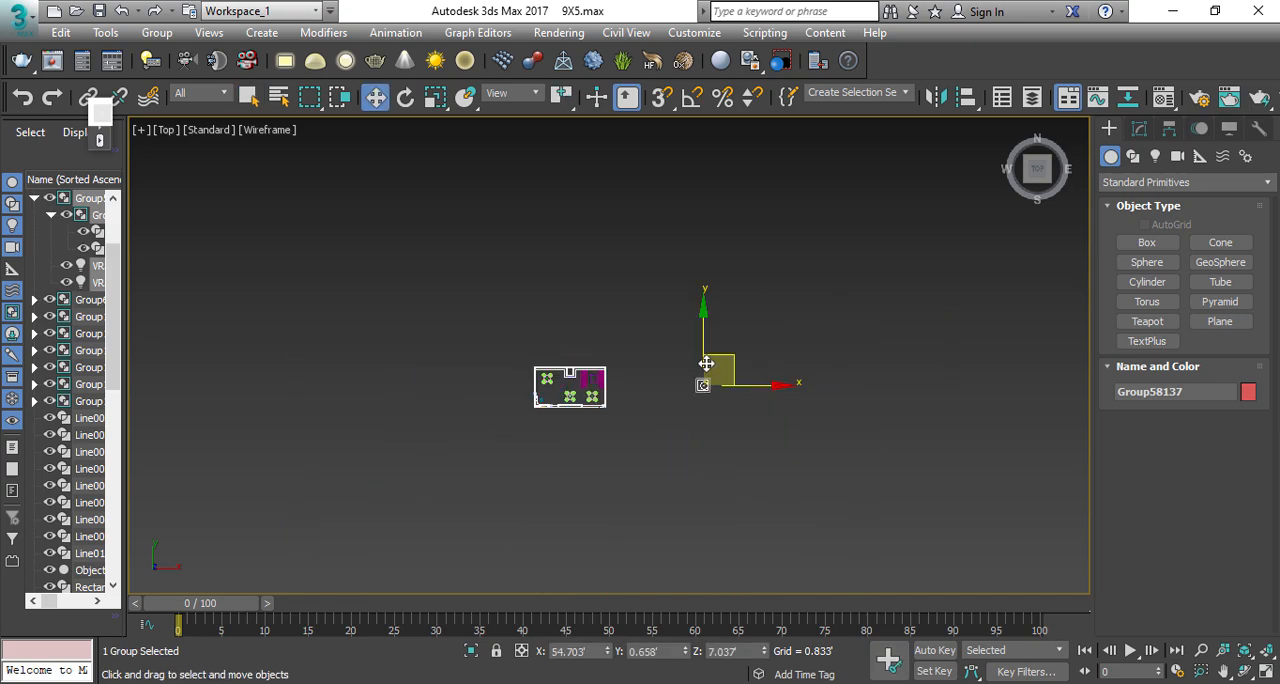
scroll(704, 360, up, 6)
scroll(780, 423, up, 8)
key(e)
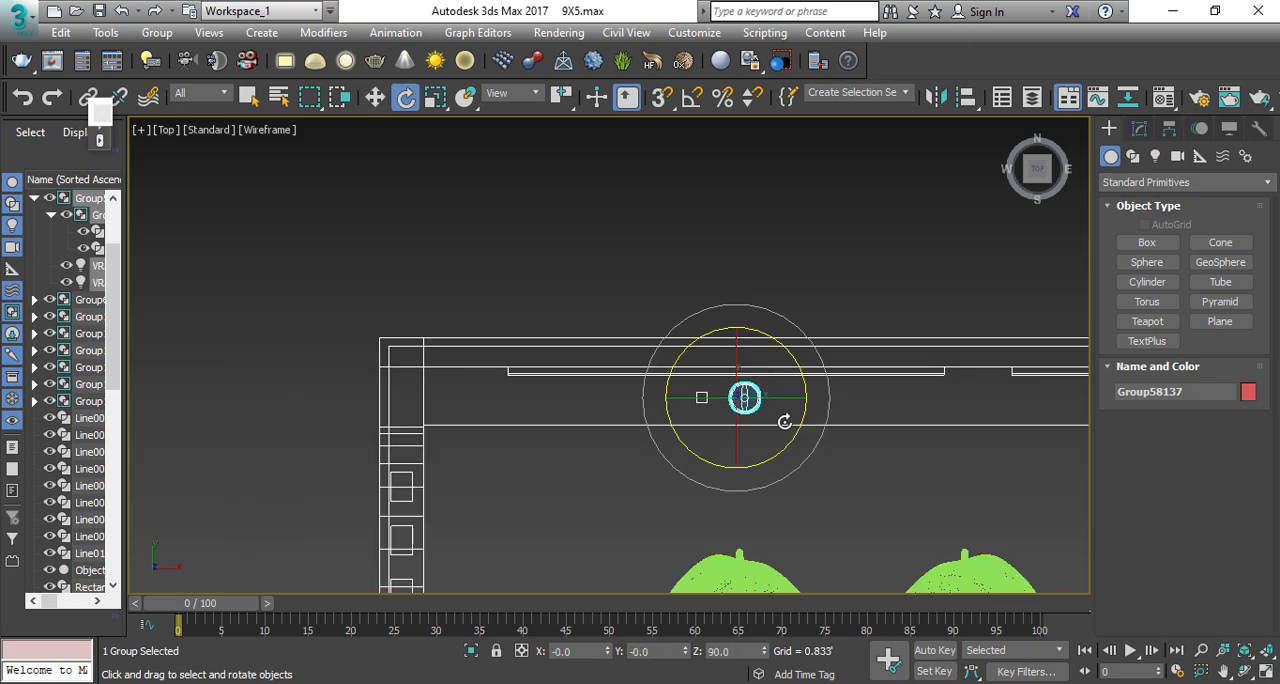
drag(790, 438, 752, 444)
key(w)
drag(769, 378, 608, 376)
Step: Open the light group, check the VRayIES light's parameters and close the group again
scroll(614, 380, up, 3)
key(p)
key(z)
key(F3)
mouse_move(575, 482)
alt+middle_down()
mouse_move(534, 297)
mouse_move(600, 366)
mouse_move(594, 386)
mouse_move(550, 400)
alt+middle_up()
click(157, 33)
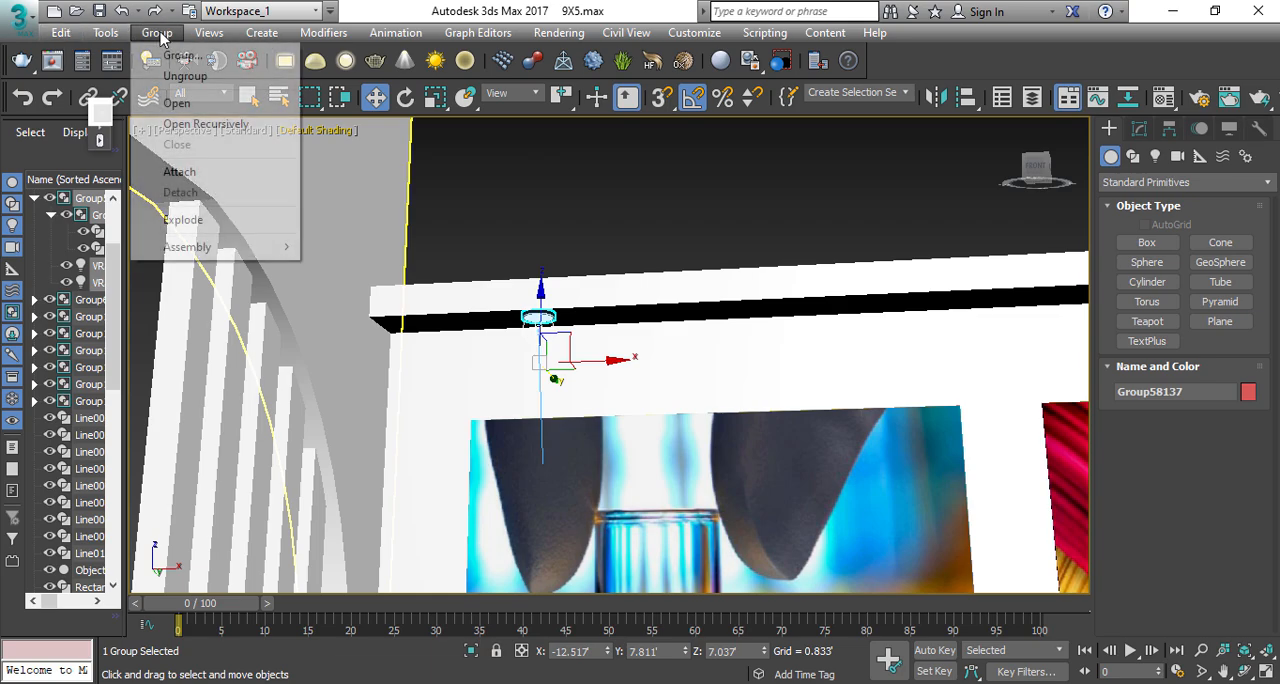
click(177, 103)
key(F3)
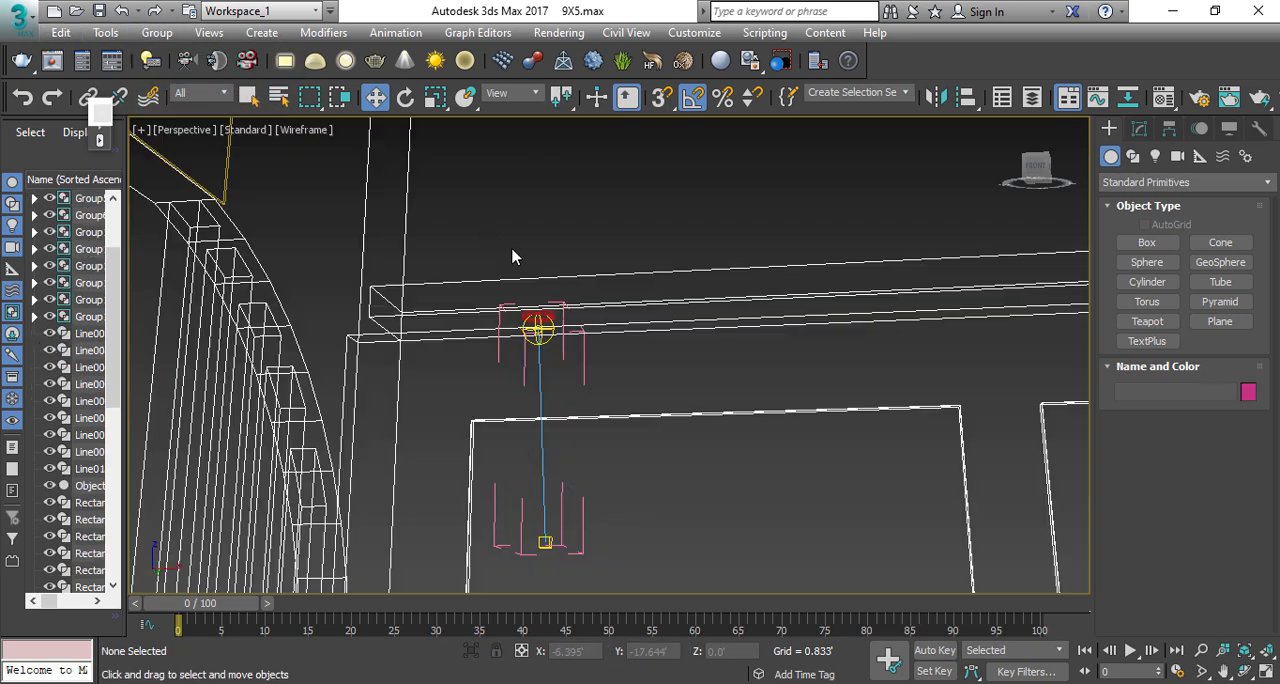
click(546, 338)
click(1139, 128)
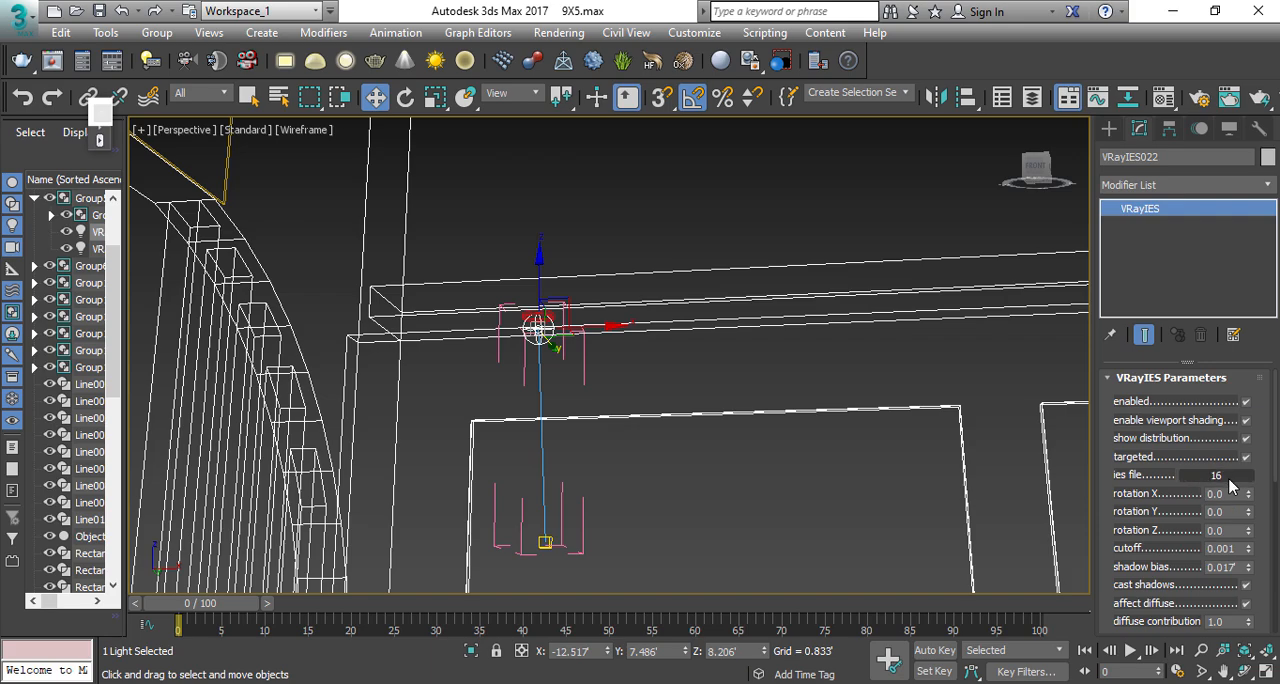
click(160, 32)
click(177, 154)
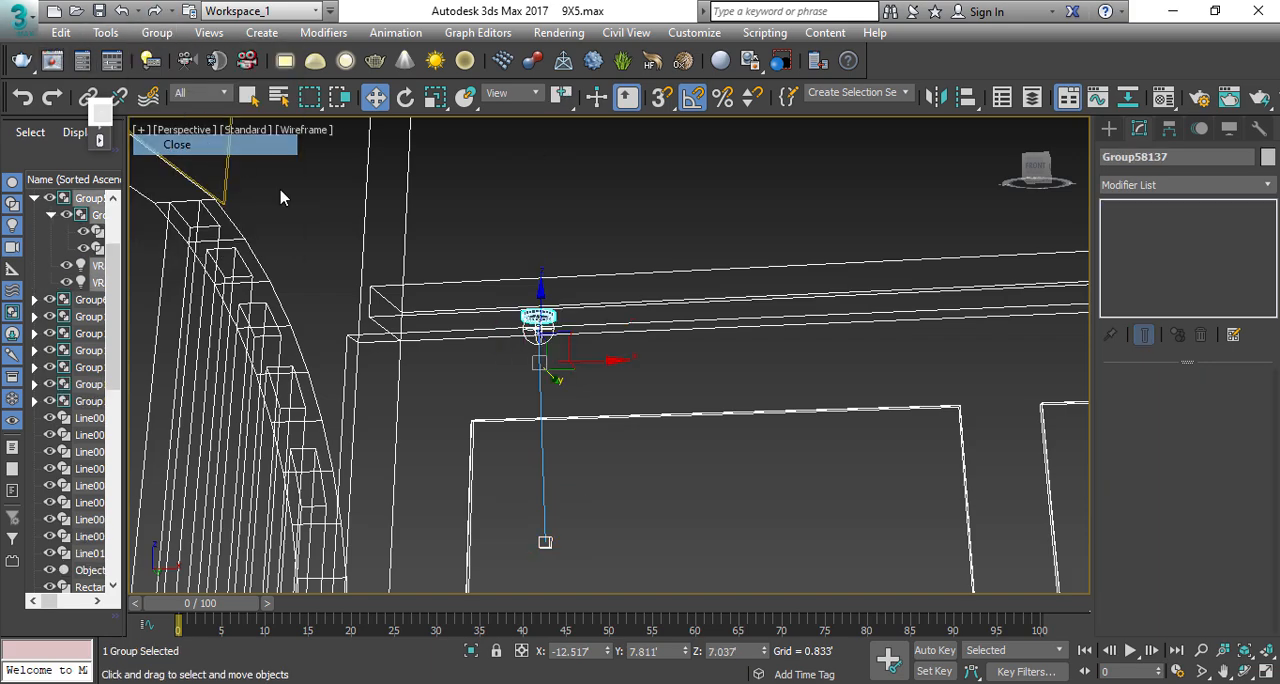
Step: Clone the light as three instances spaced about 3.14' apart along the left part of the back wall
scroll(633, 398, down, 5)
middle_drag(633, 398, 383, 296)
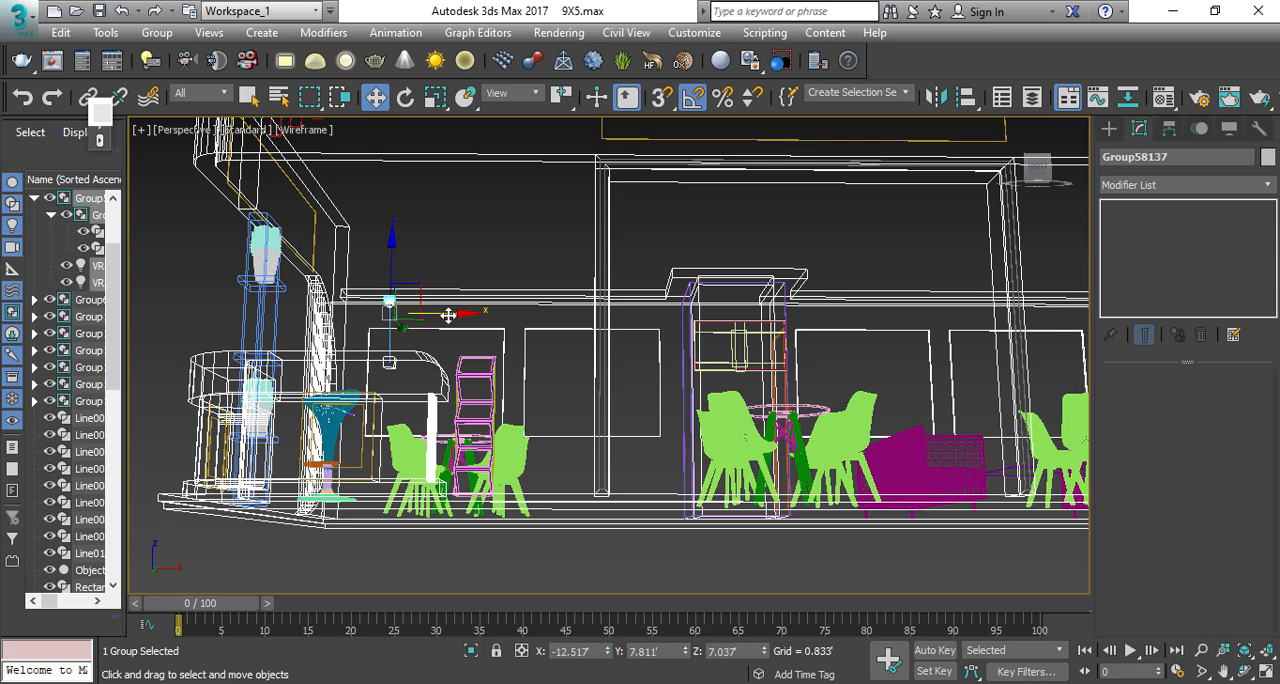
key(t)
key(z)
scroll(480, 344, down, 8)
middle_drag(580, 379, 471, 377)
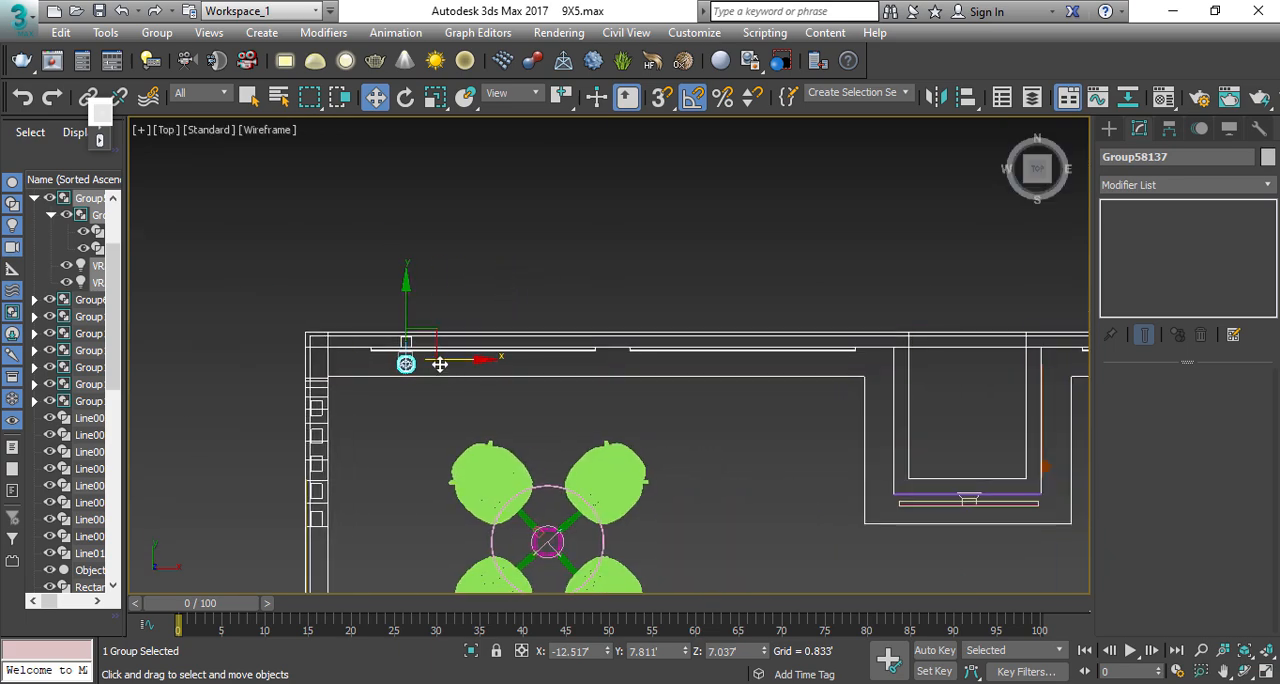
shift+drag(439, 364, 580, 364)
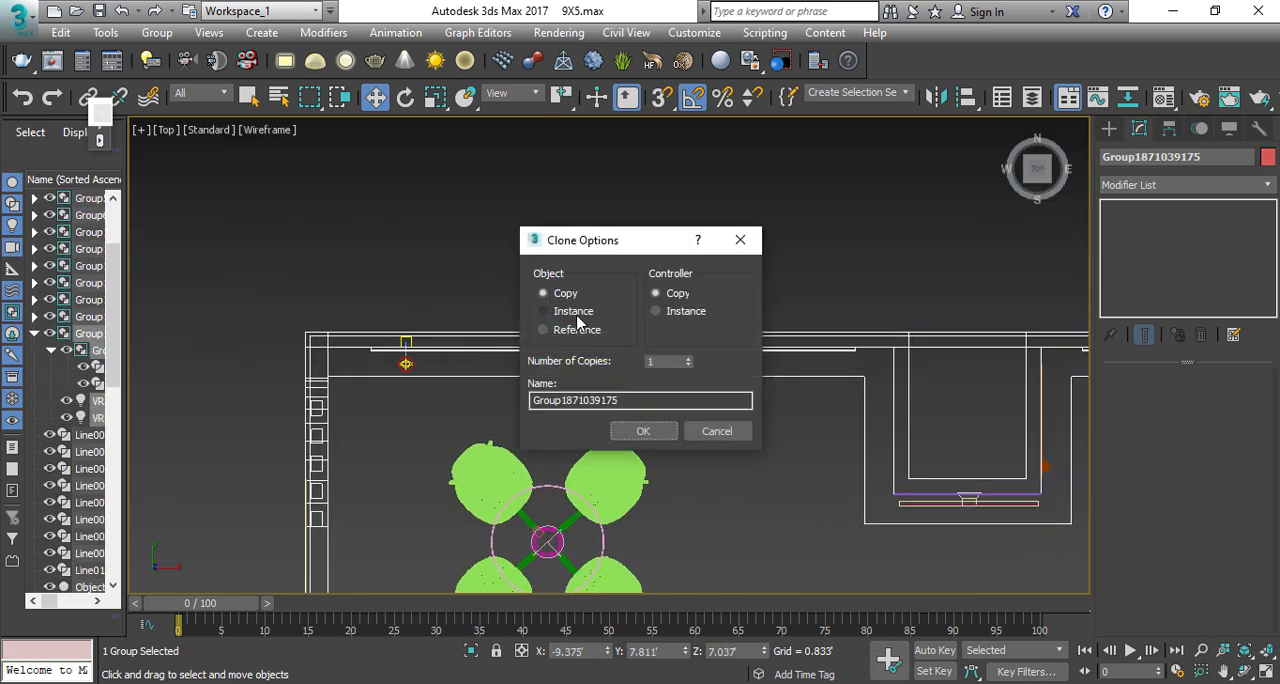
click(689, 357)
click(643, 431)
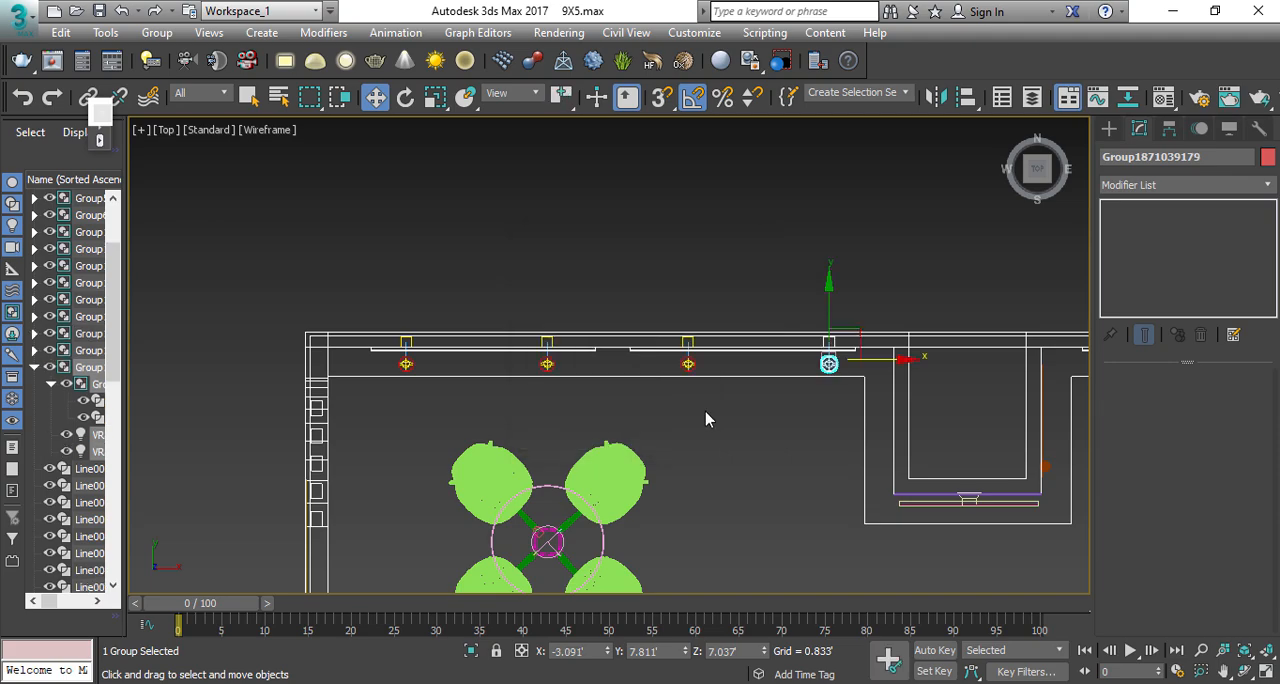
Step: Shift the four wall lights about 0.27' in negative X and clone them as instances along the right part of the back wall
middle_drag(819, 395, 767, 389)
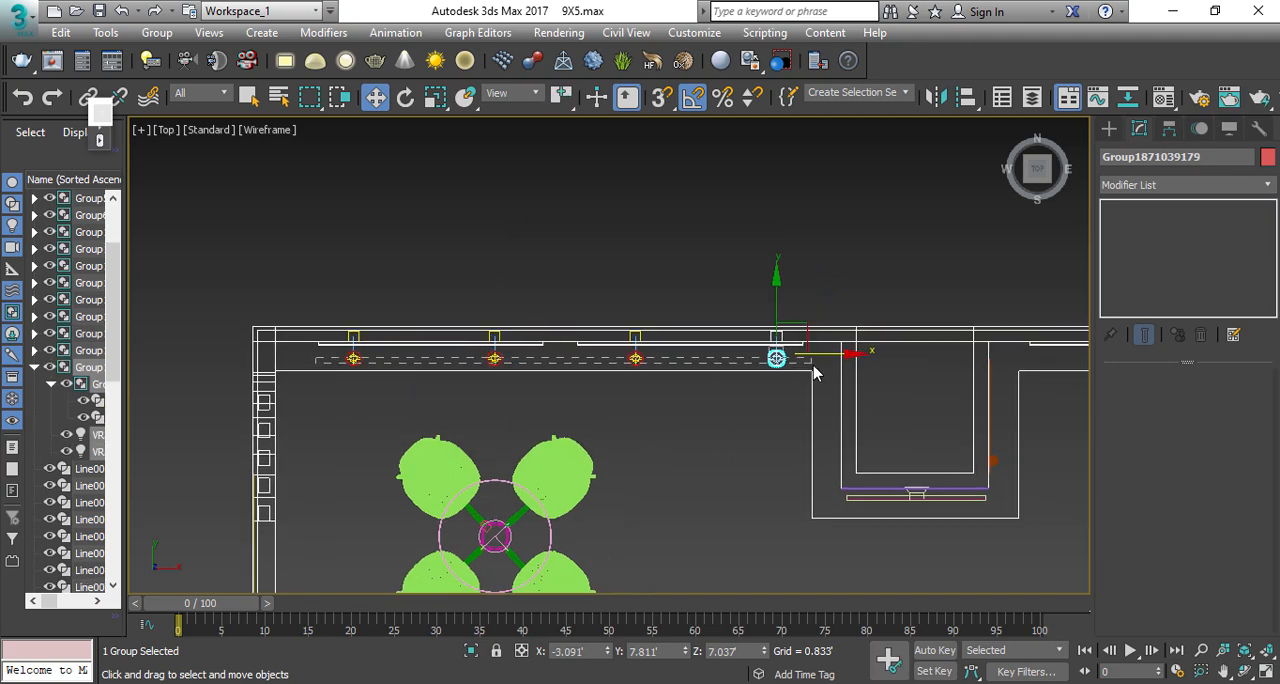
drag(813, 366, 812, 365)
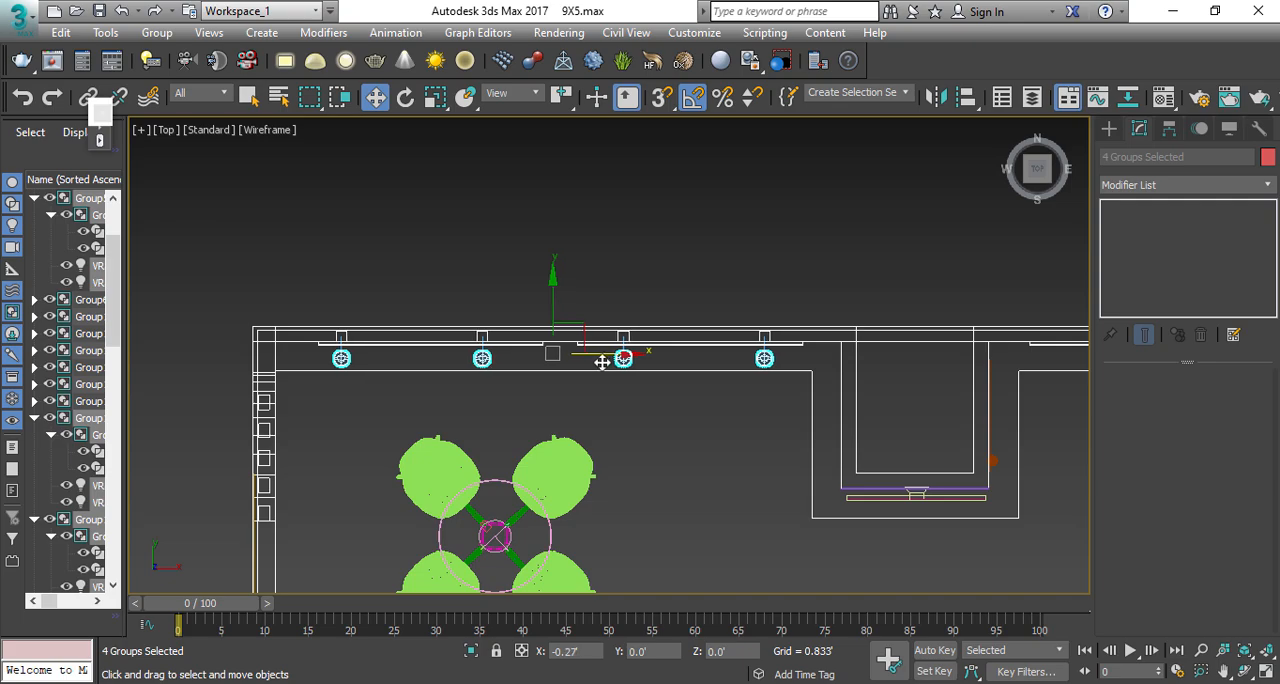
scroll(545, 357, down, 4)
scroll(535, 357, up, 4)
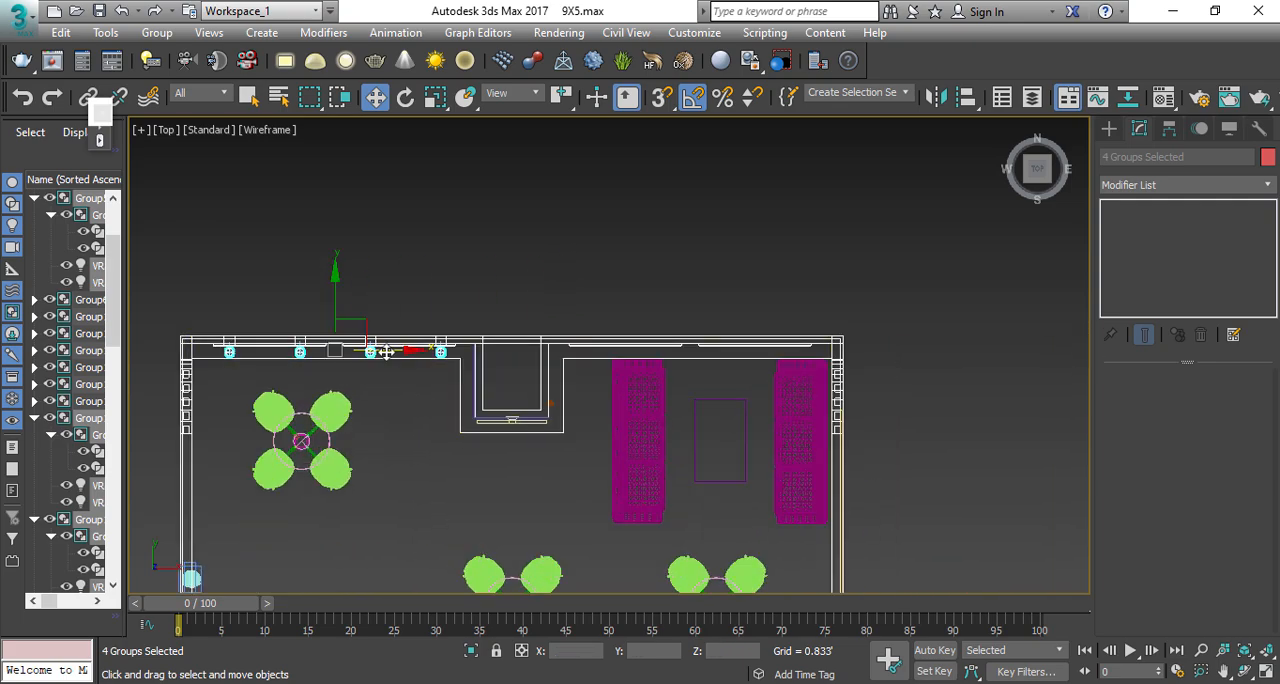
shift+drag(380, 369, 733, 377)
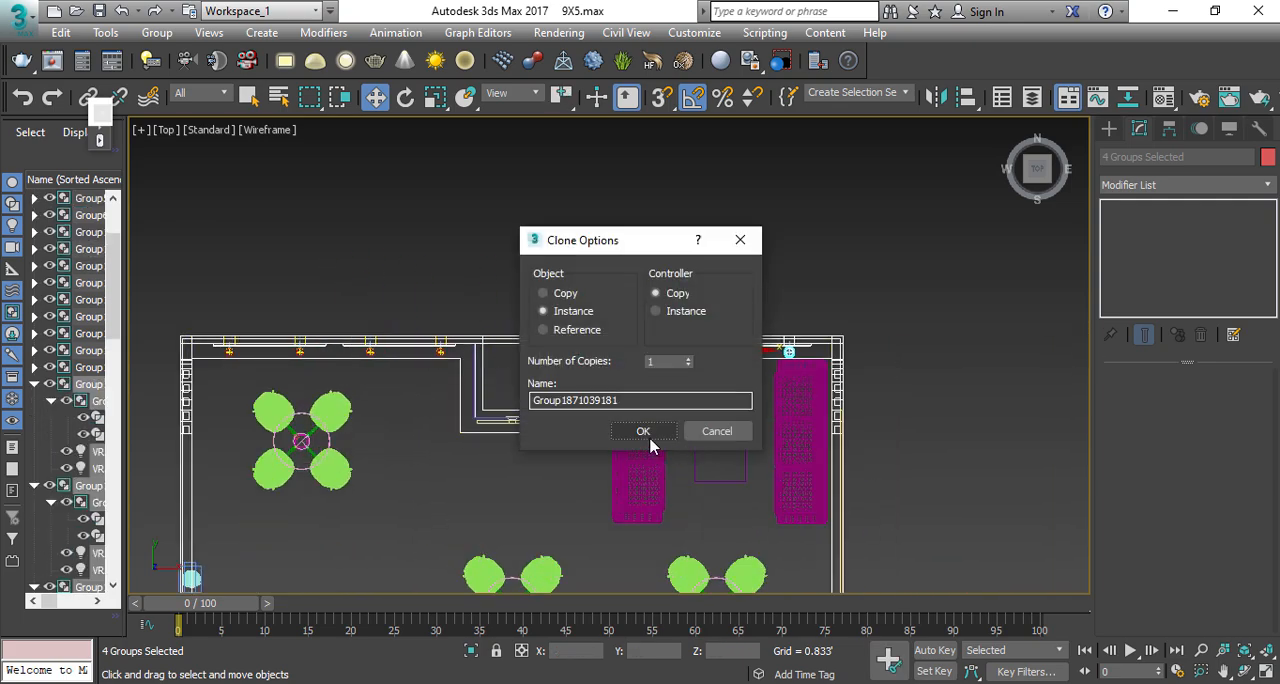
click(645, 430)
scroll(691, 360, up, 3)
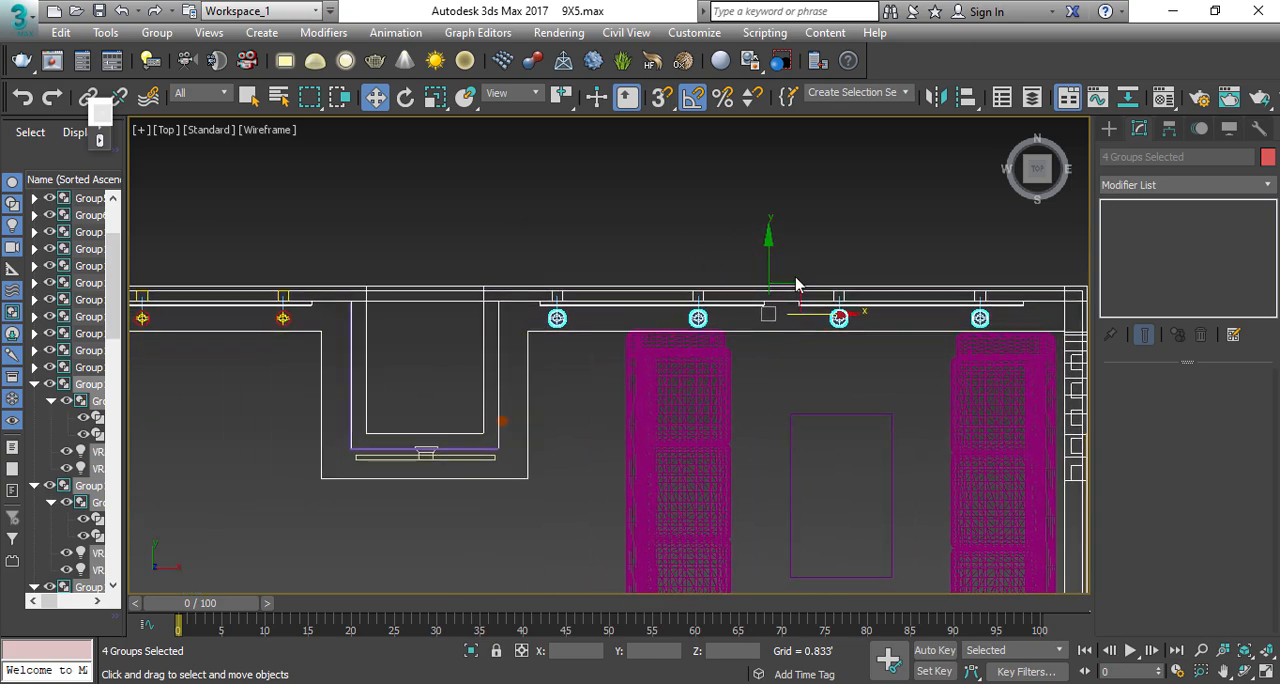
Step: Clone the four lights as instances to the column's front and delete all but the one above the column's screen
mouse_move(790, 281)
shift+mouse_down()
mouse_move(697, 406)
mouse_move(631, 426)
mouse_move(566, 417)
mouse_move(582, 415)
mouse_move(583, 430)
mouse_move(652, 430)
shift+mouse_up()
click(650, 430)
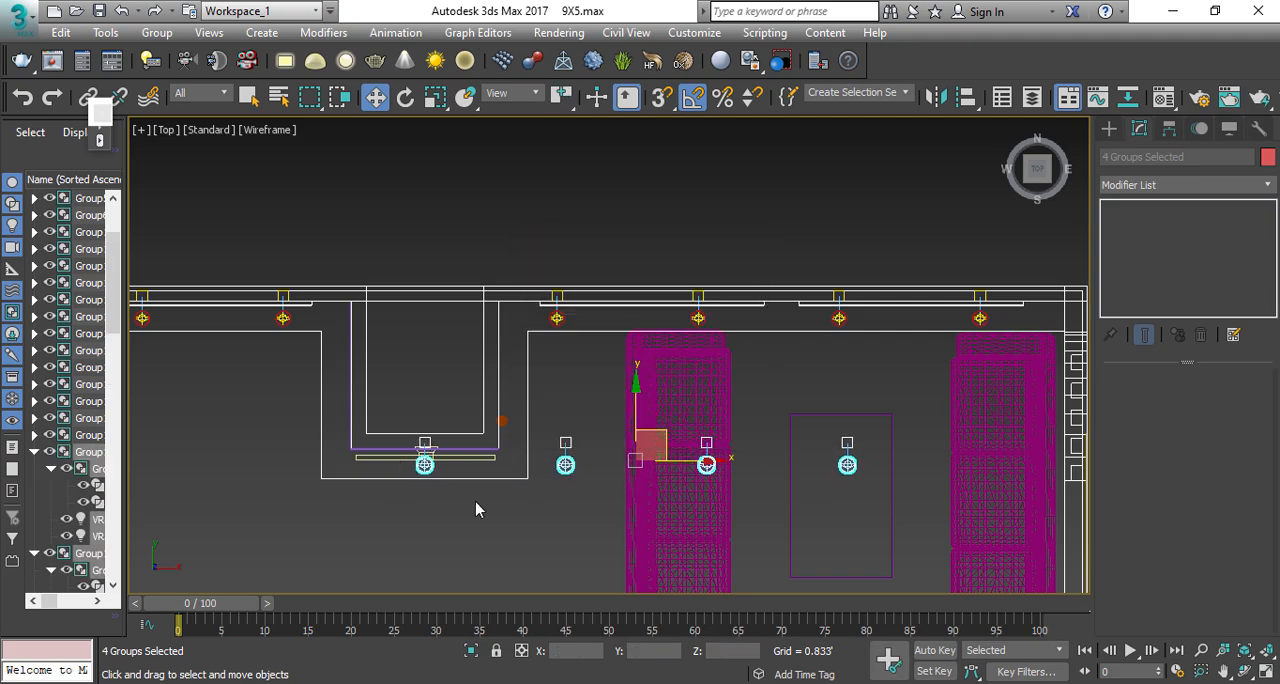
alt+click(424, 464)
key(Delete)
Step: Clone the column's front light as an instance to the column's left side and turn it to aim at that face
click(424, 474)
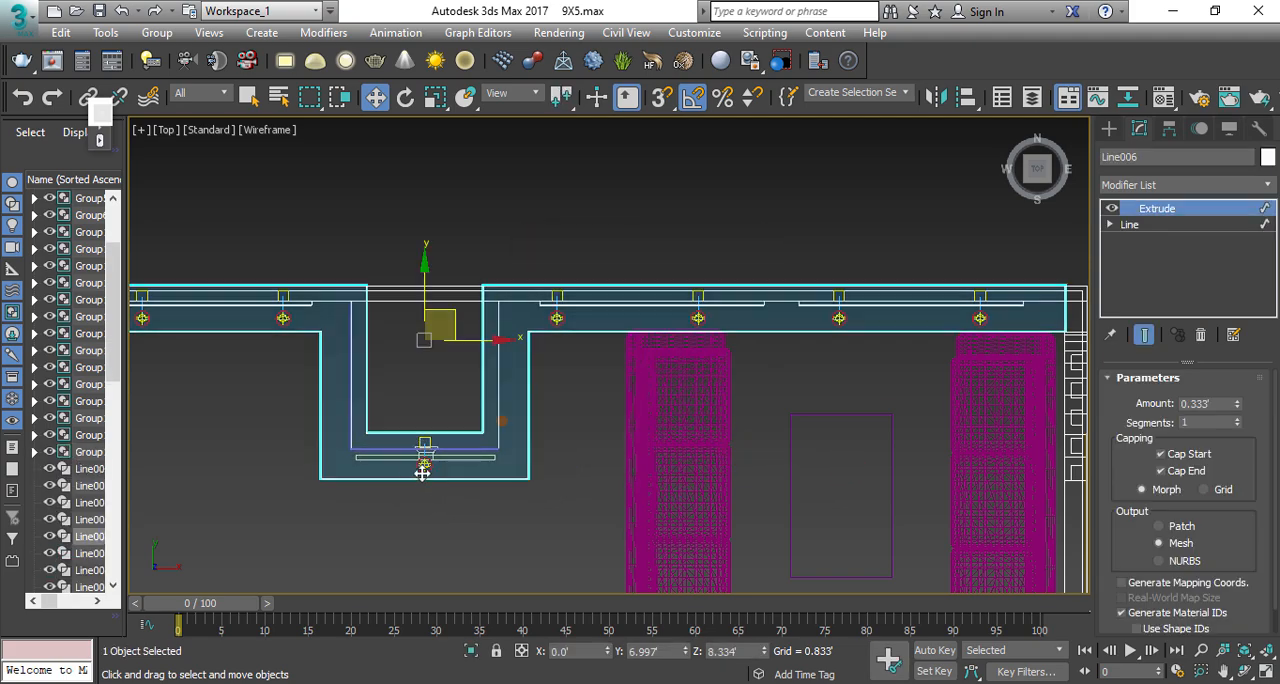
click(425, 466)
shift+drag(438, 422, 362, 360)
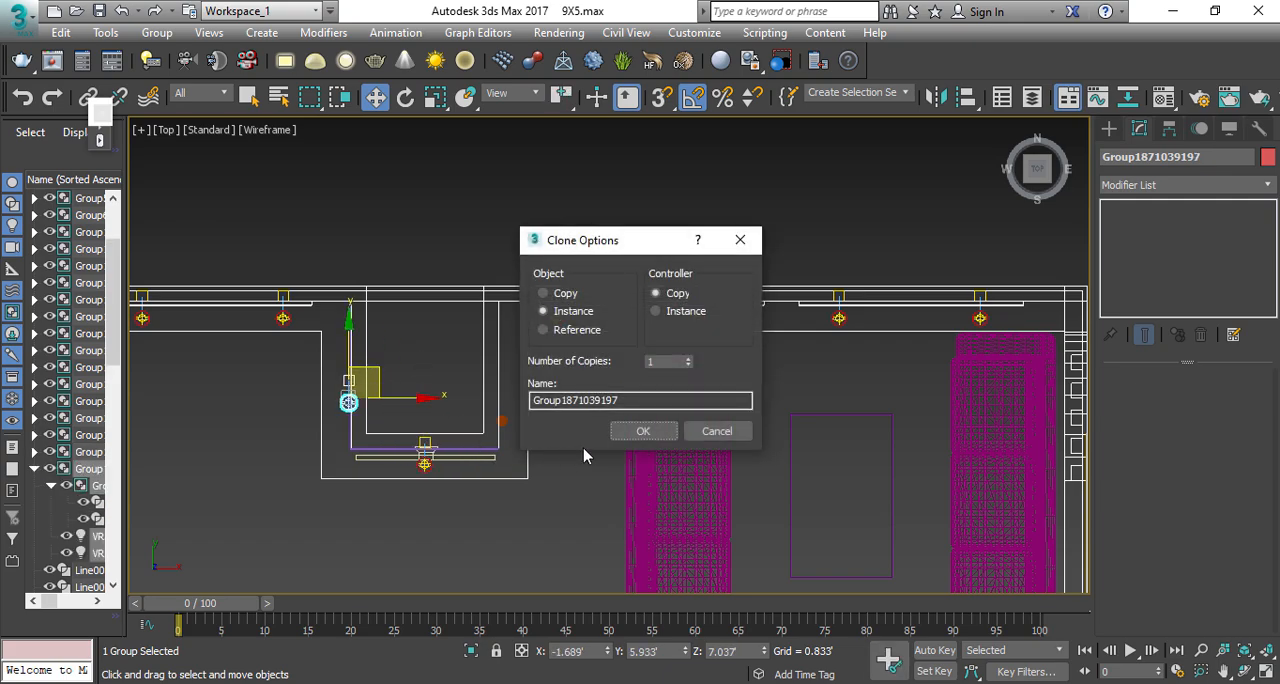
click(654, 428)
scroll(403, 392, up, 4)
key(e)
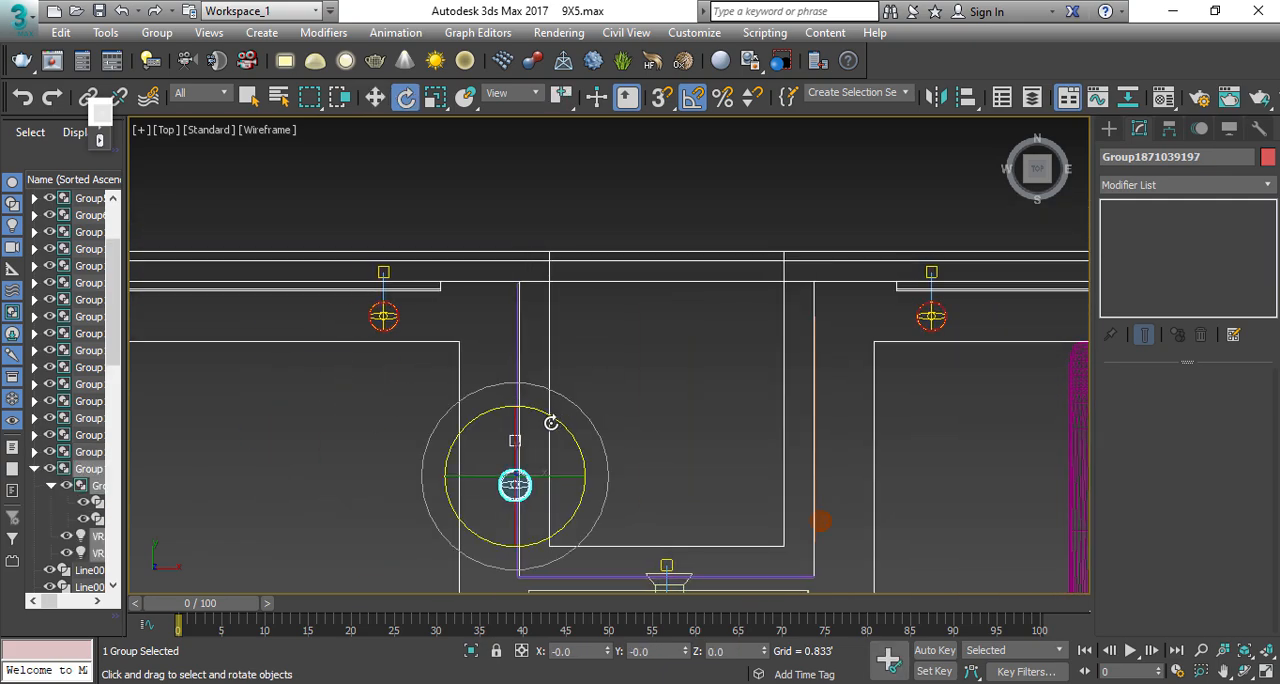
mouse_move(551, 423)
mouse_down()
mouse_move(572, 431)
mouse_move(563, 426)
mouse_up()
key(w)
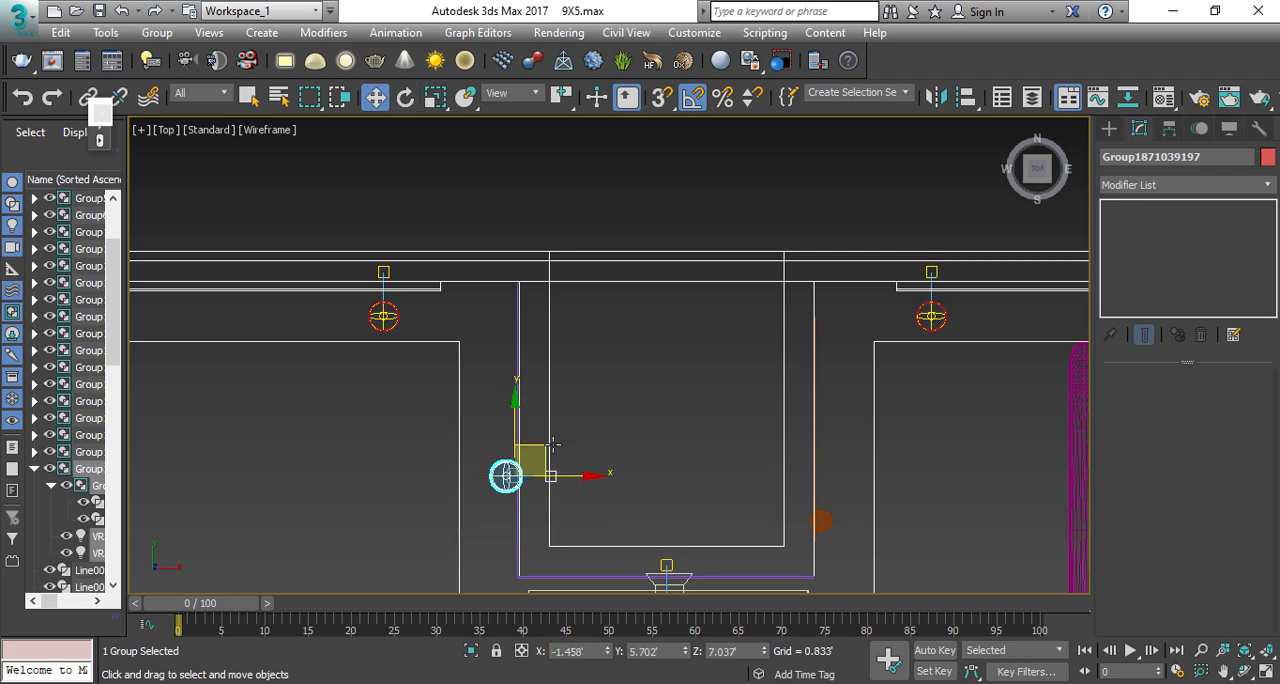
drag(535, 465, 525, 439)
Step: Move the column's side light about 0.16' along Y across the column's side face
scroll(534, 441, down, 3)
key(p)
key(shift+z)
key(shift+z)
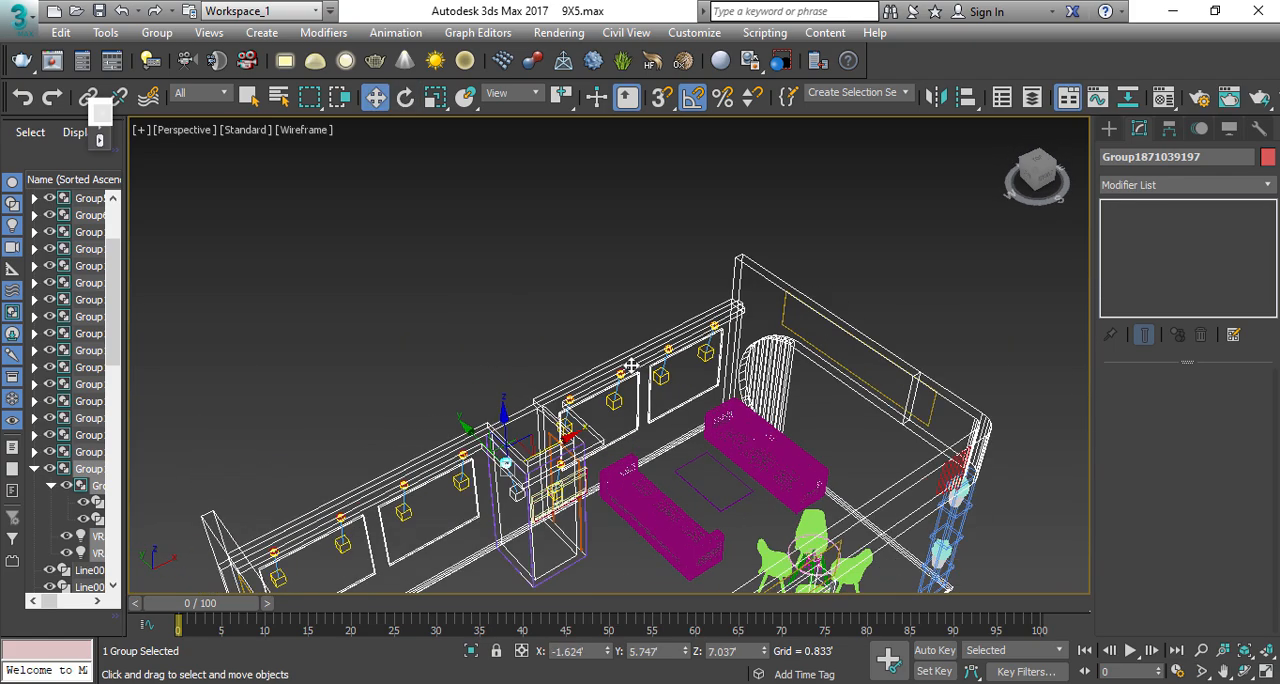
key(F3)
alt+middle_drag(527, 474, 575, 385)
scroll(605, 370, down, 1)
middle_drag(535, 425, 509, 385)
scroll(614, 417, up, 3)
scroll(586, 384, up, 2)
drag(546, 399, 538, 400)
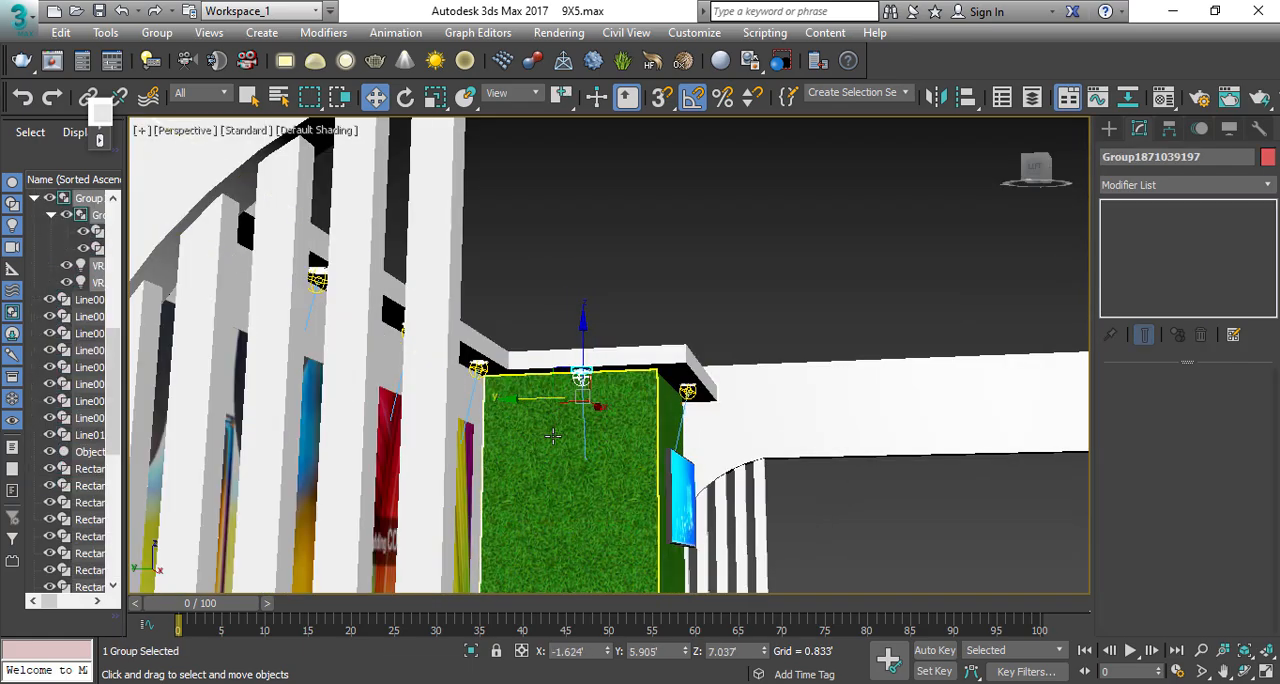
Step: Delete the green grass panel on the column's left side
click(607, 412)
scroll(609, 406, down, 6)
mouse_move(609, 406)
alt+middle_down()
mouse_move(549, 488)
mouse_move(629, 391)
alt+middle_up()
scroll(549, 490, up, 4)
key(Delete)
scroll(637, 354, up, 3)
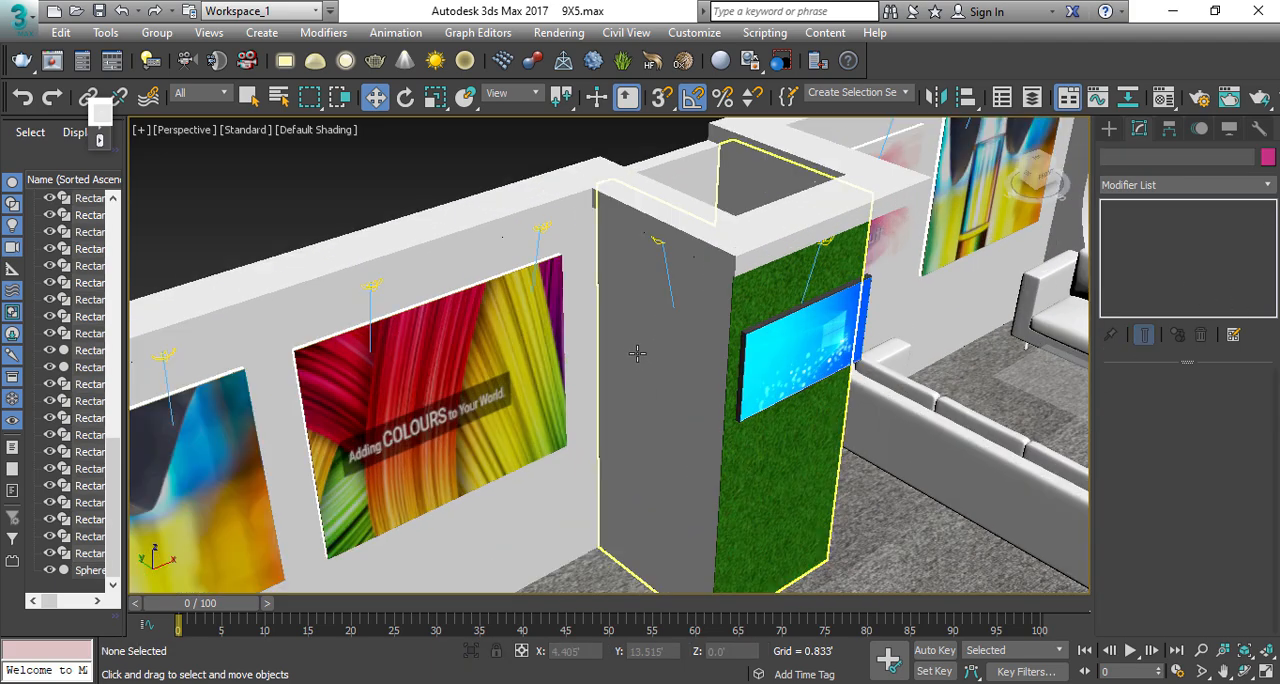
Step: Draw a rectangle about 3.4' long and 2.5' wide on the column's grey side face using AutoGrid
right_click(621, 344)
click(651, 249)
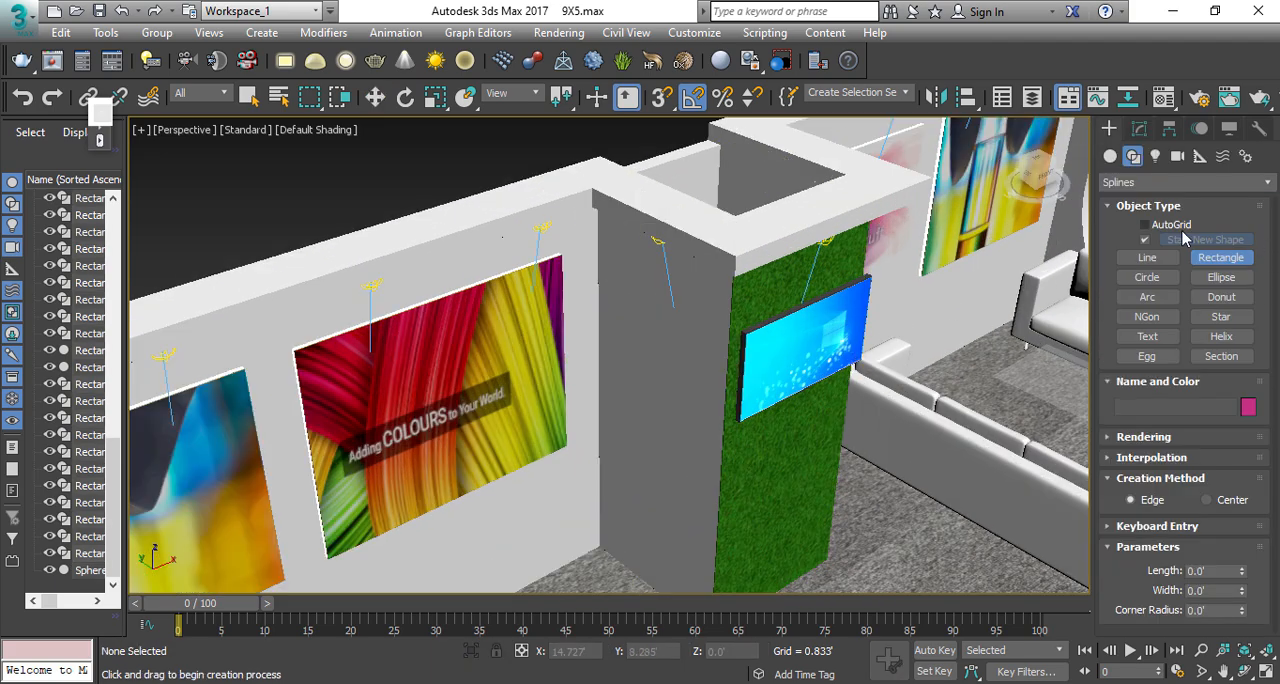
click(1165, 225)
drag(612, 265, 705, 487)
key(w)
Step: Set the rectangle's width to 3' and its length to 4'
click(1139, 128)
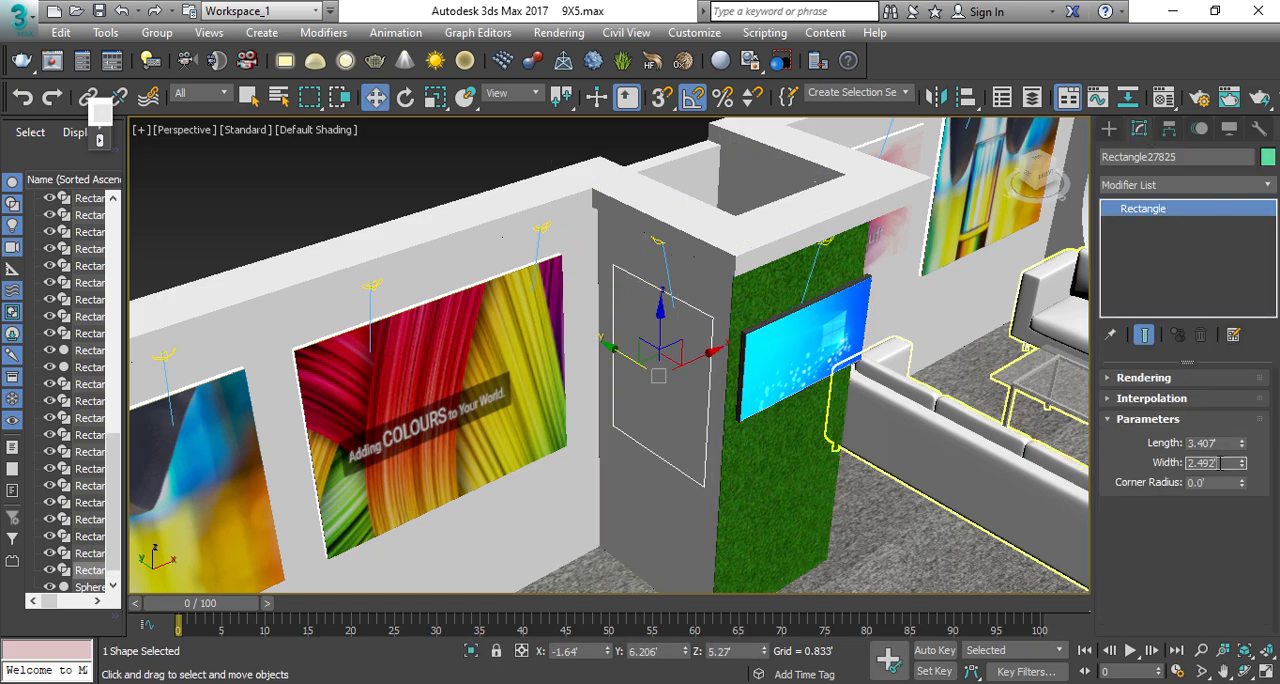
text(3)
key(shift+Tab)
text(4)
key(Return)
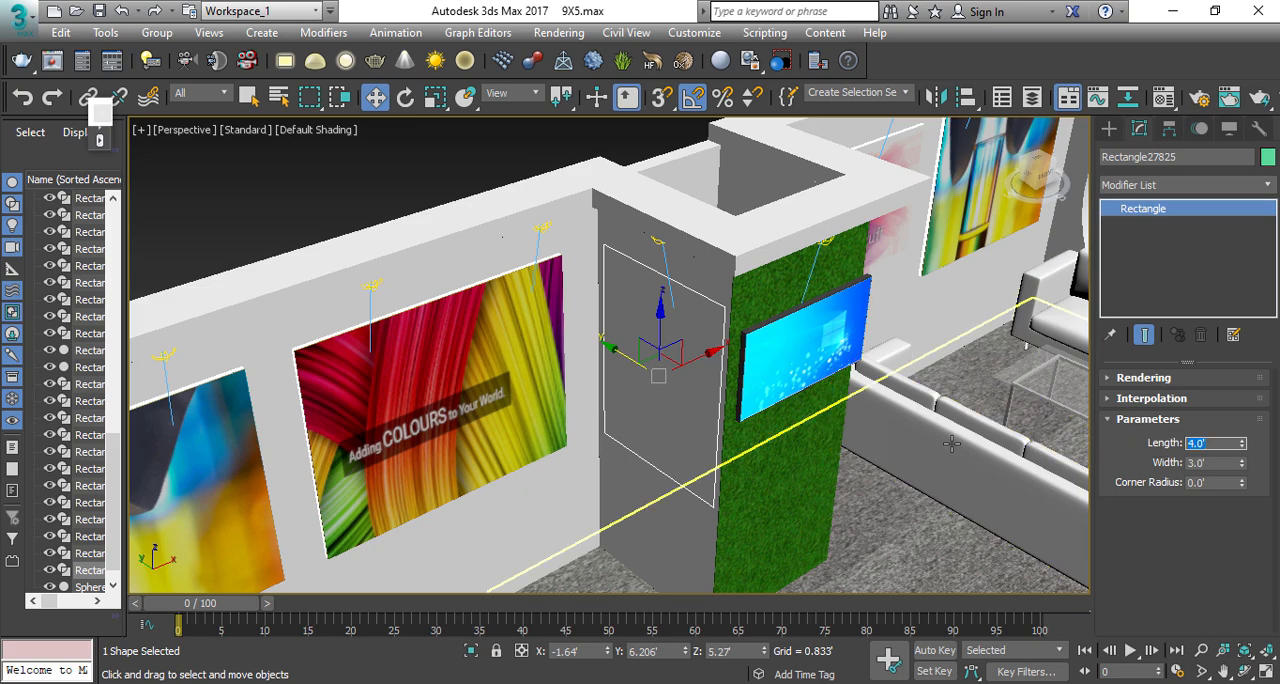
Step: Extrude the rectangle on the column's side face by 10 mm to form a thin panel
click(1180, 185)
click(1165, 228)
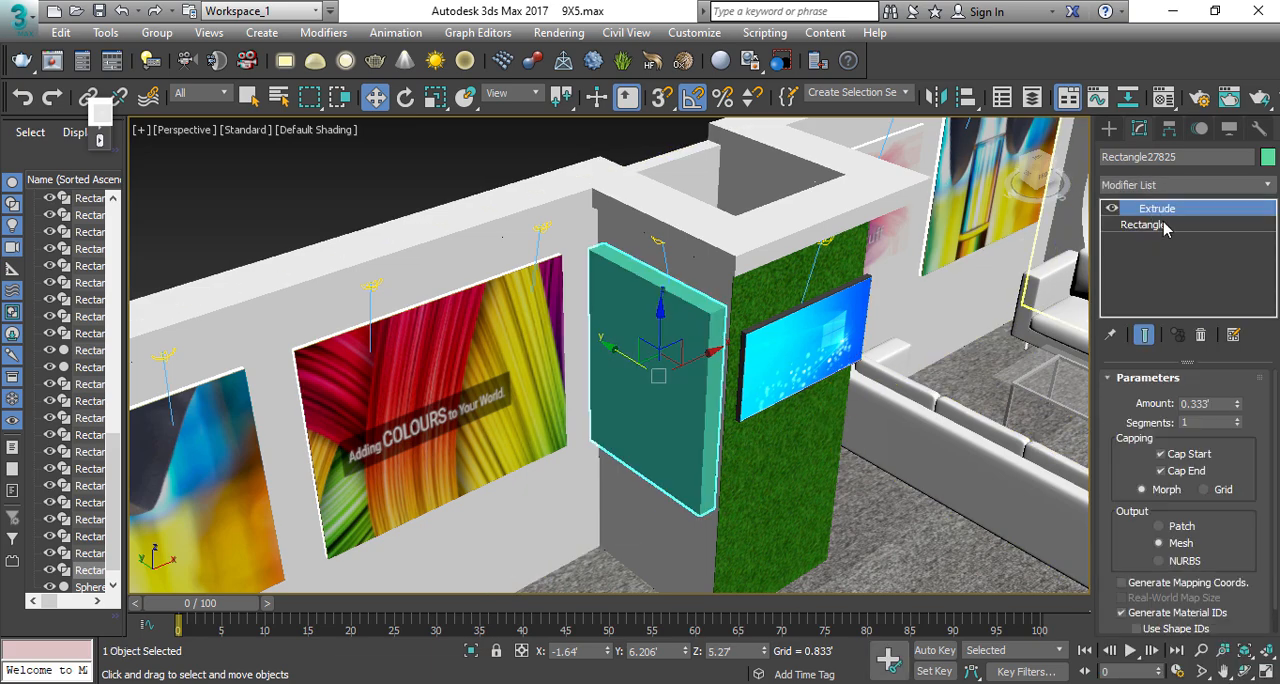
click(1212, 407)
text(1)
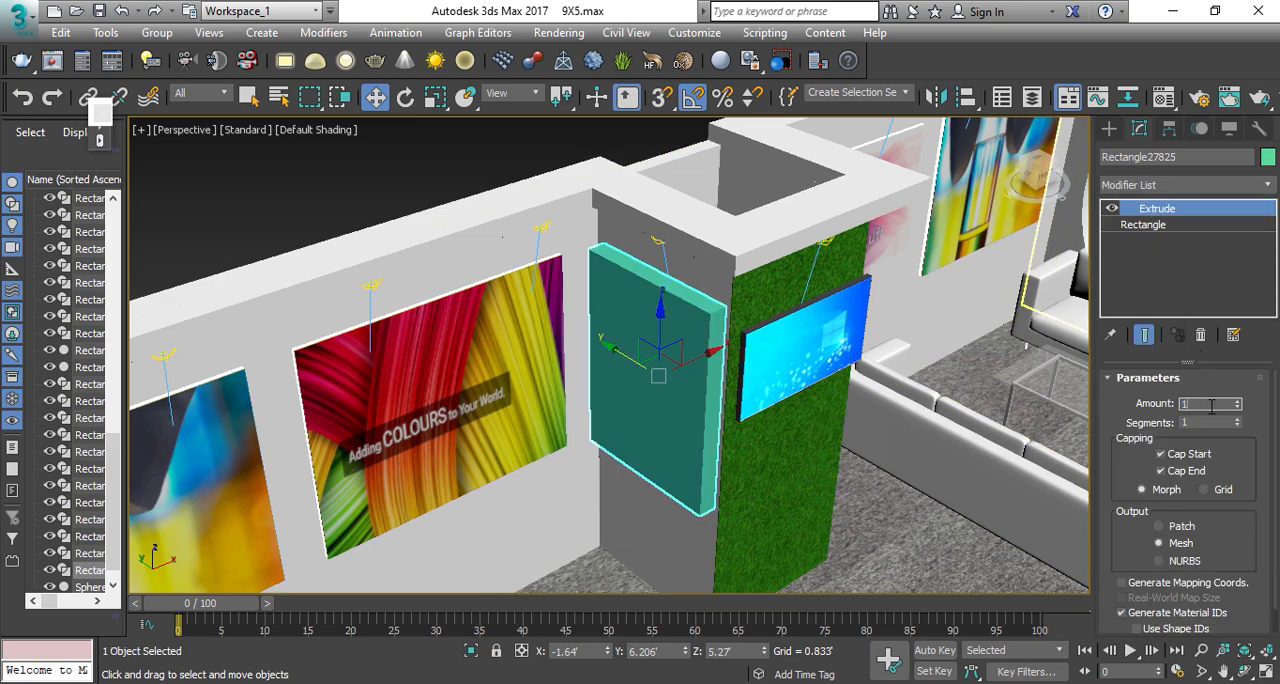
text(")
key(Return)
text(10)
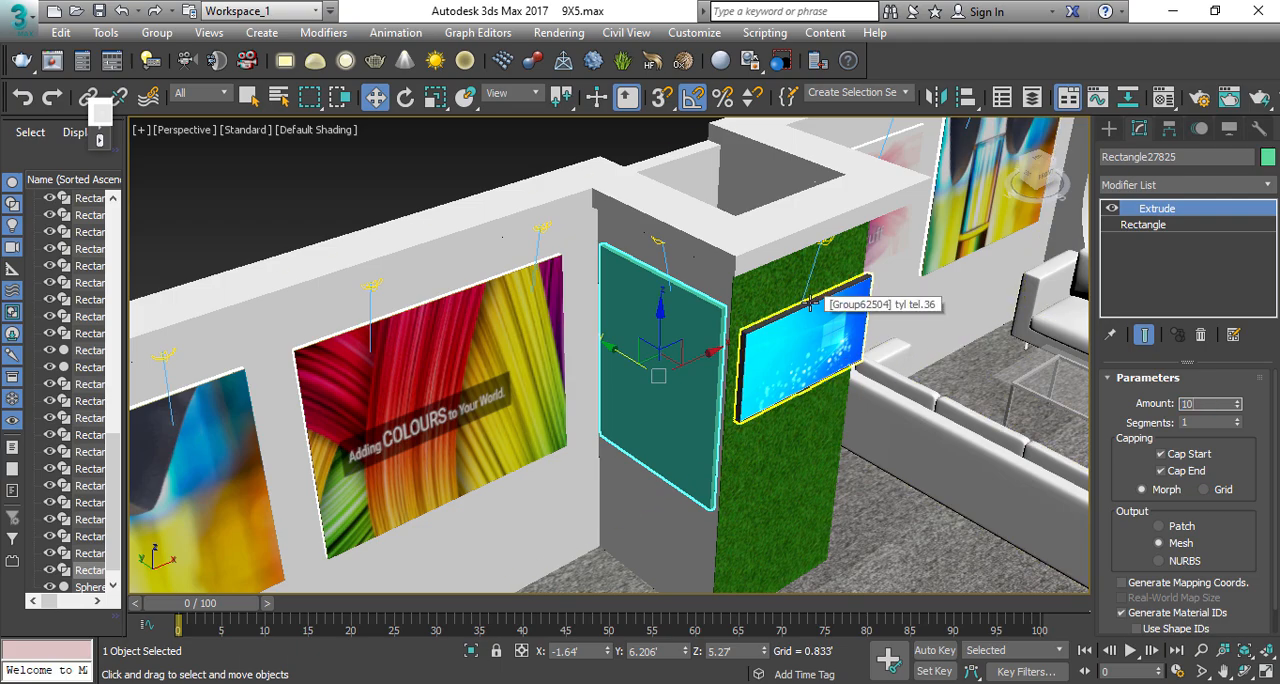
text(mm)
key(Return)
scroll(594, 372, up, 5)
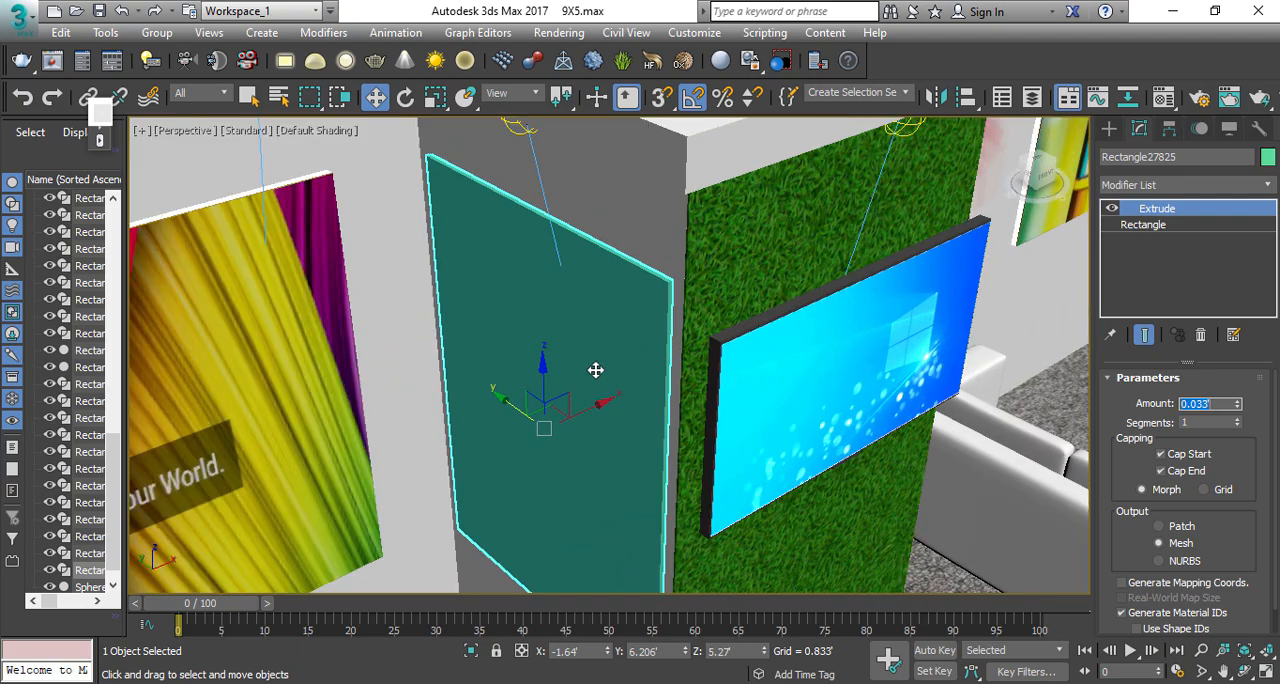
Step: Copy the panel about 0.13' outward along X and set the copy's extrusion amount to 5 mm
shift+drag(582, 430, 557, 434)
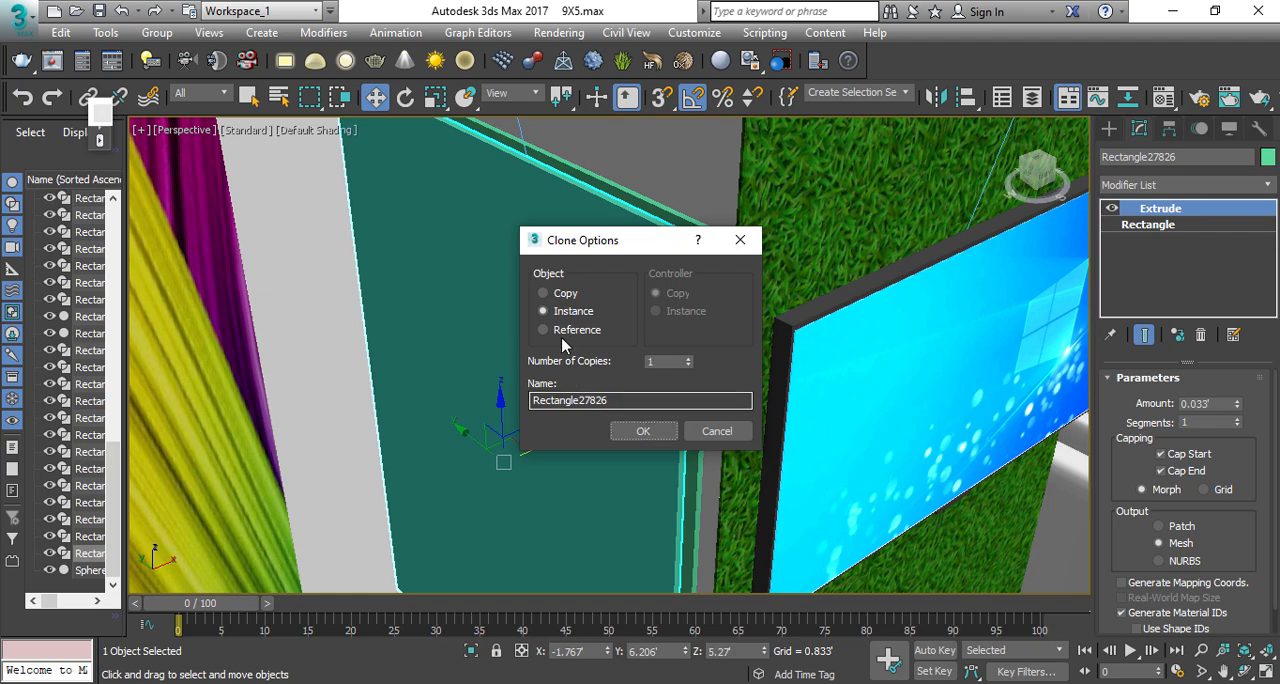
click(643, 431)
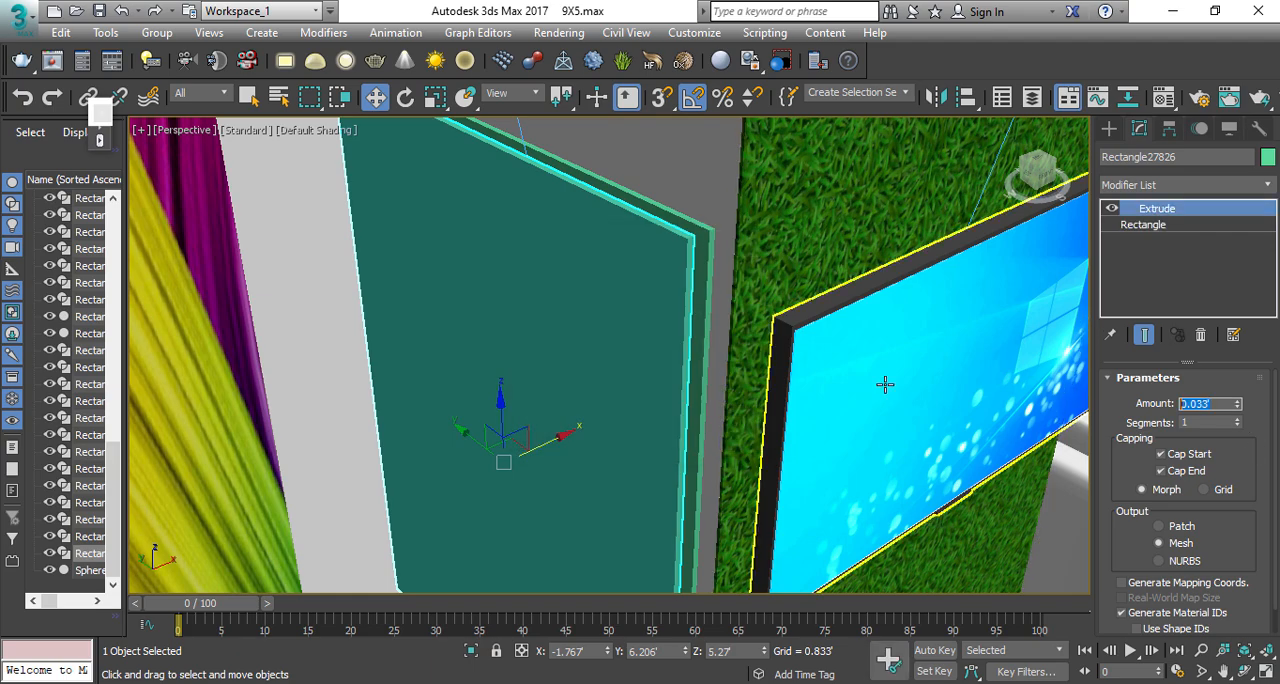
text(5mm)
key(Return)
scroll(710, 252, up, 6)
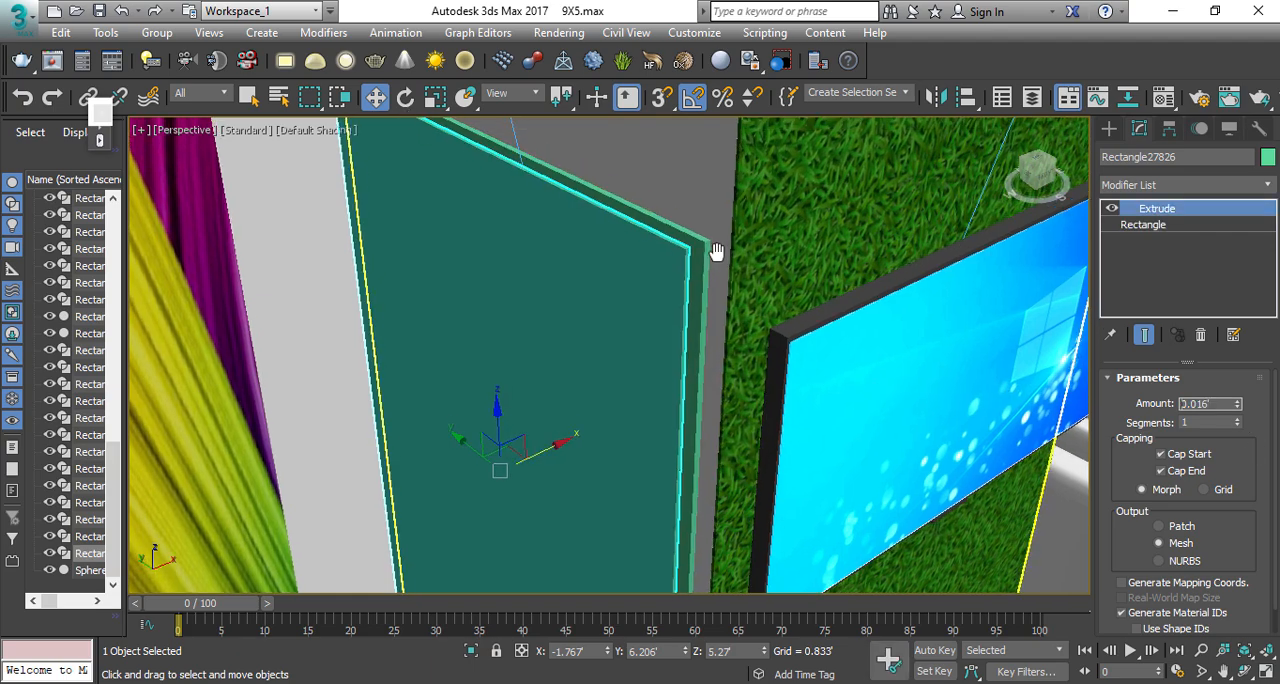
Step: Snap the copied panel's corner vertex back along X so it sits flush against the 10 mm panel
key(s)
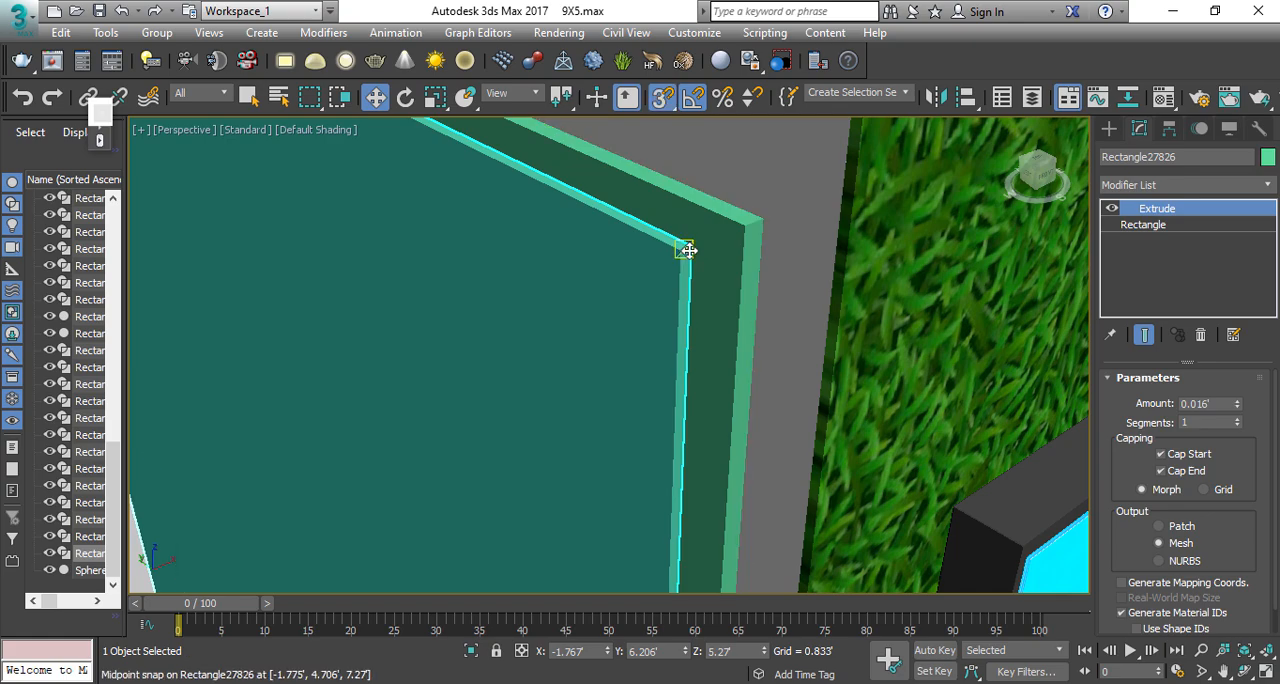
scroll(689, 250, up, 2)
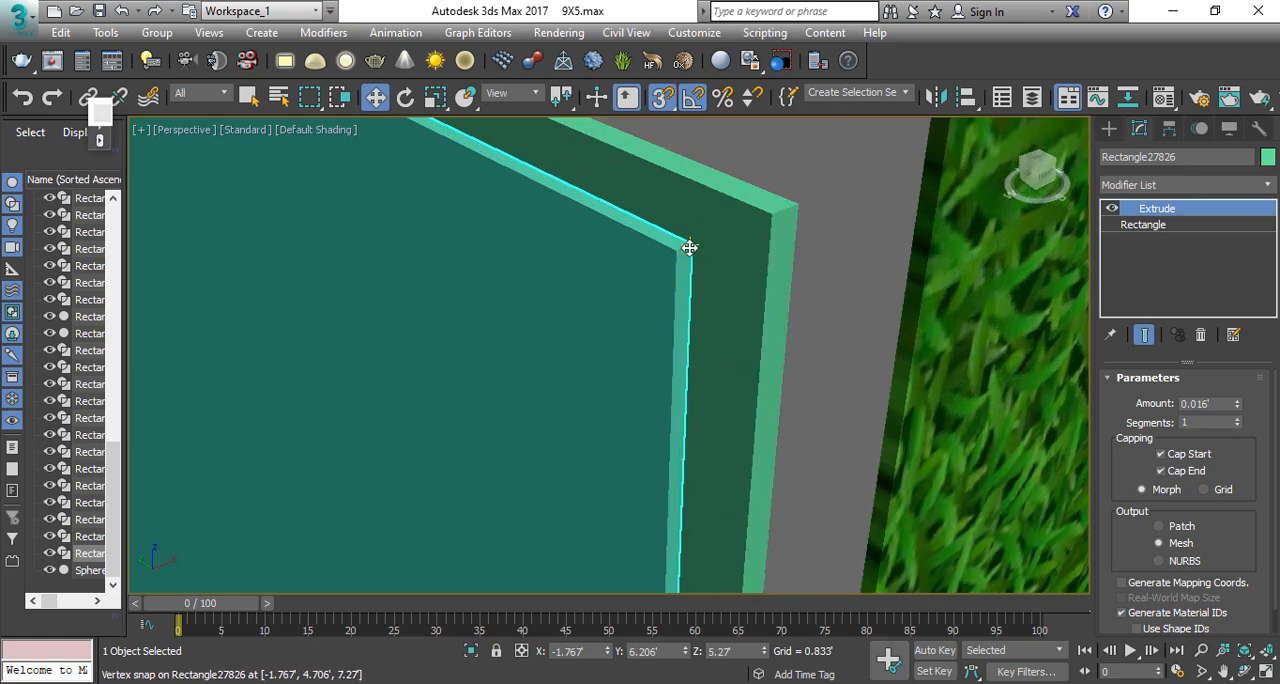
drag(689, 247, 766, 211)
scroll(777, 264, down, 2)
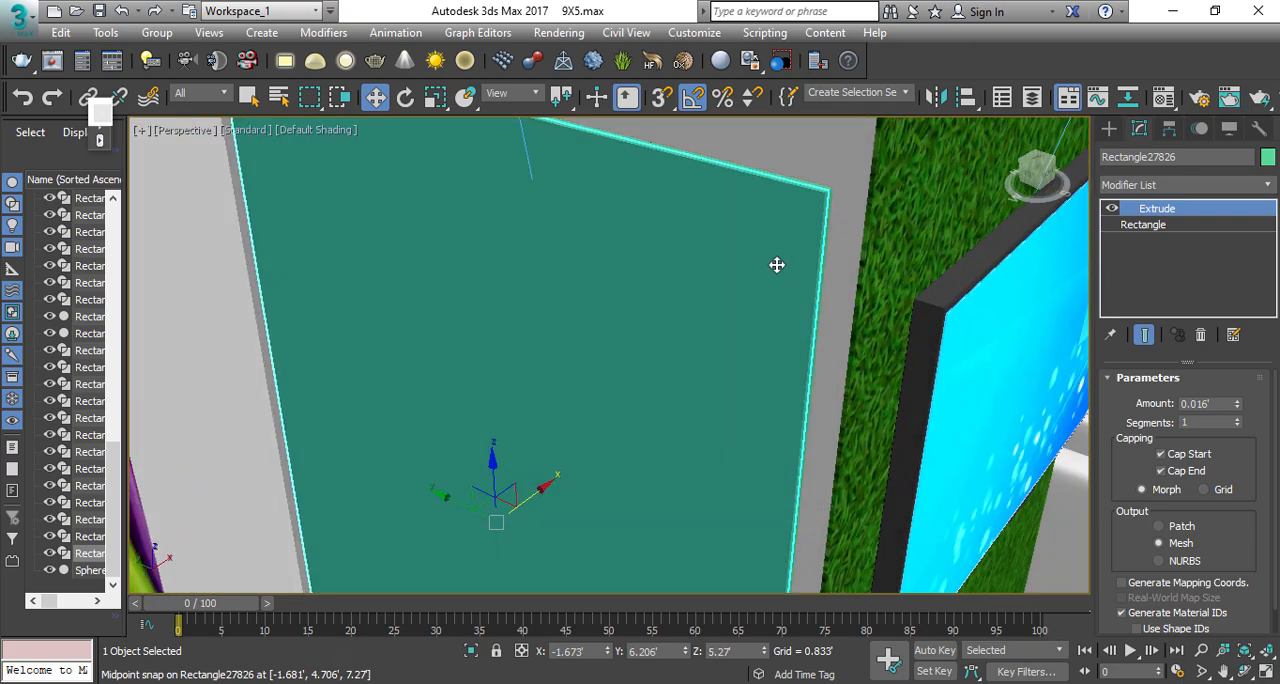
scroll(777, 264, down, 2)
Step: Assign the white 03 - Default VRayLightMtl to the 10 mm panel against the column
alt+middle_drag(762, 236, 688, 325)
scroll(688, 328, up, 4)
click(660, 390)
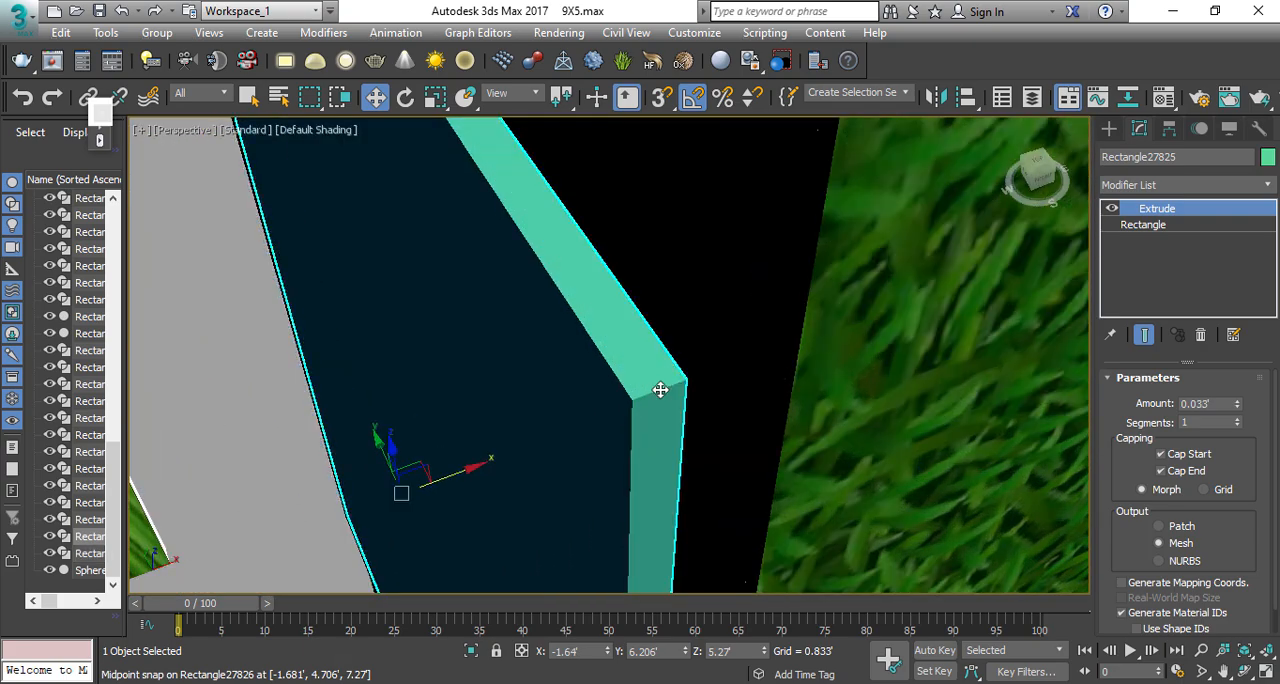
key(m)
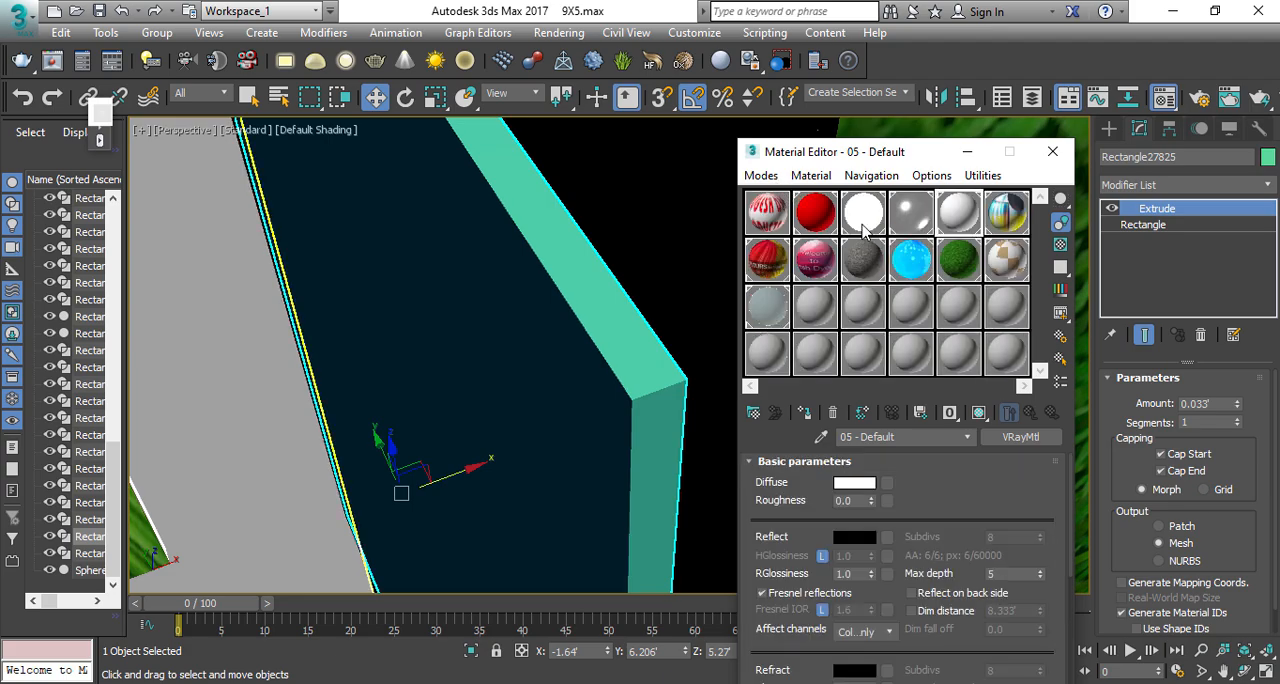
click(864, 228)
click(806, 412)
Step: Assign the 01 - DefaASDult graphic material to the 5 mm front panel and add a UVW Map modifier to it
click(591, 409)
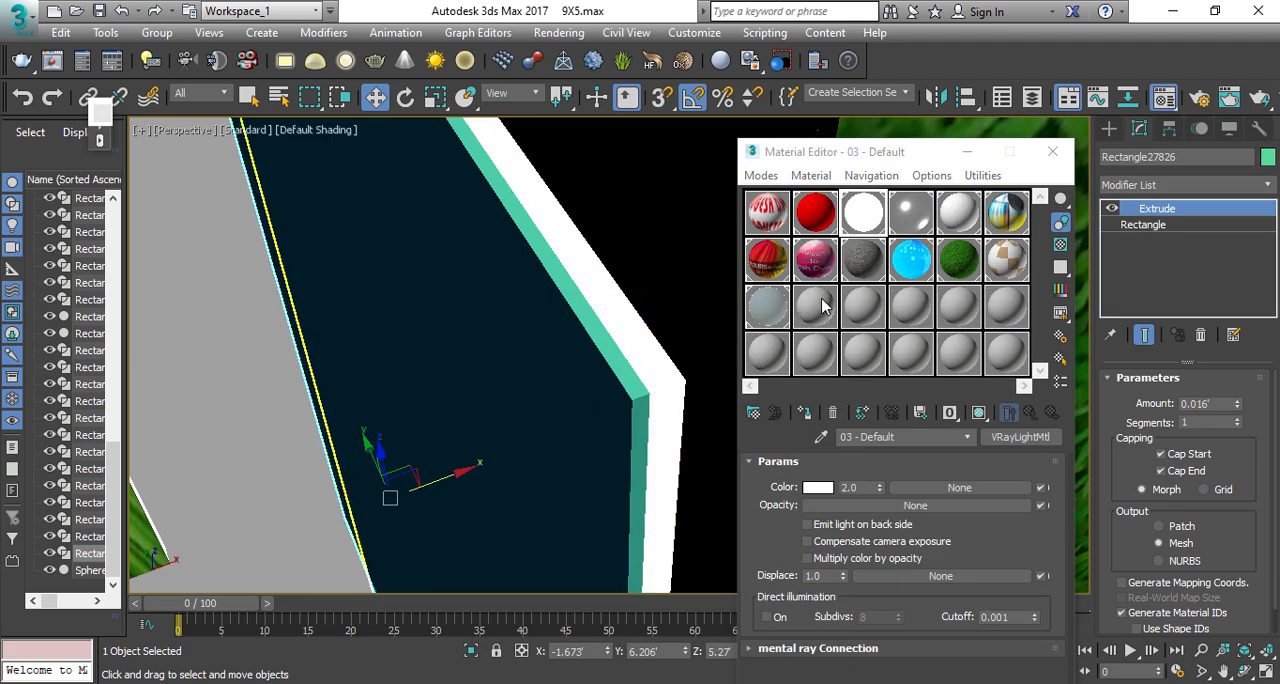
click(768, 306)
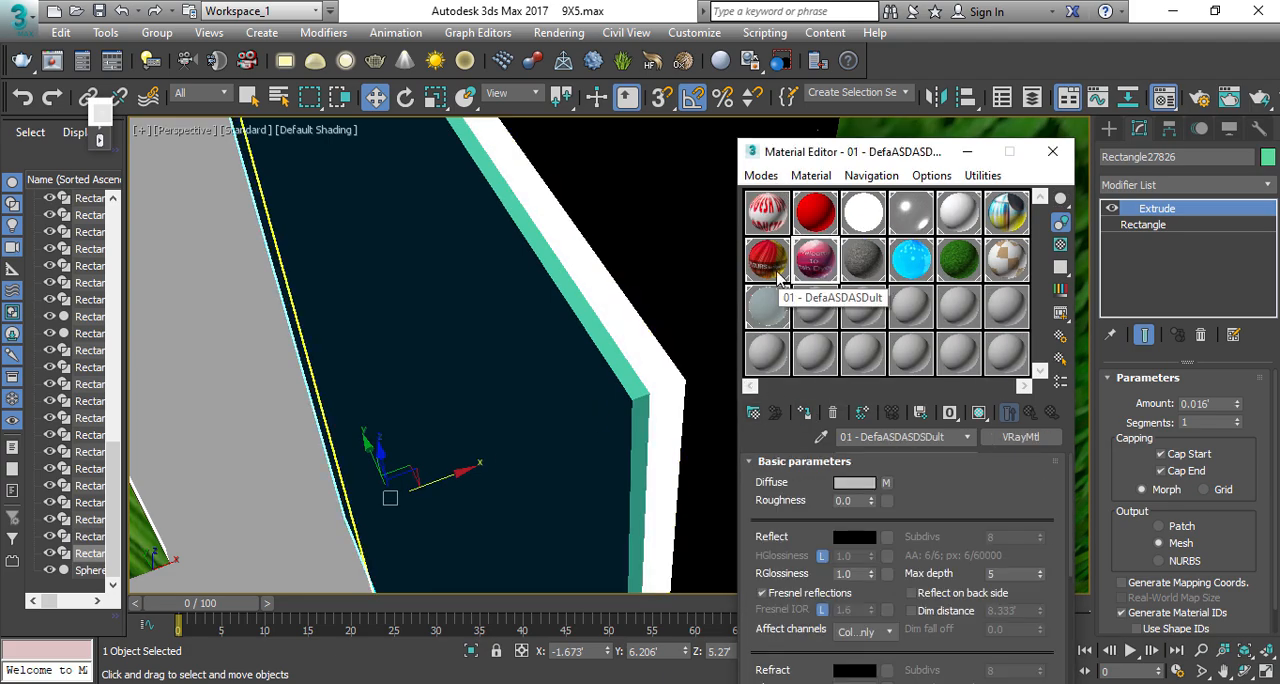
click(1008, 204)
click(806, 412)
scroll(687, 358, down, 4)
alt+middle_drag(687, 358, 735, 325)
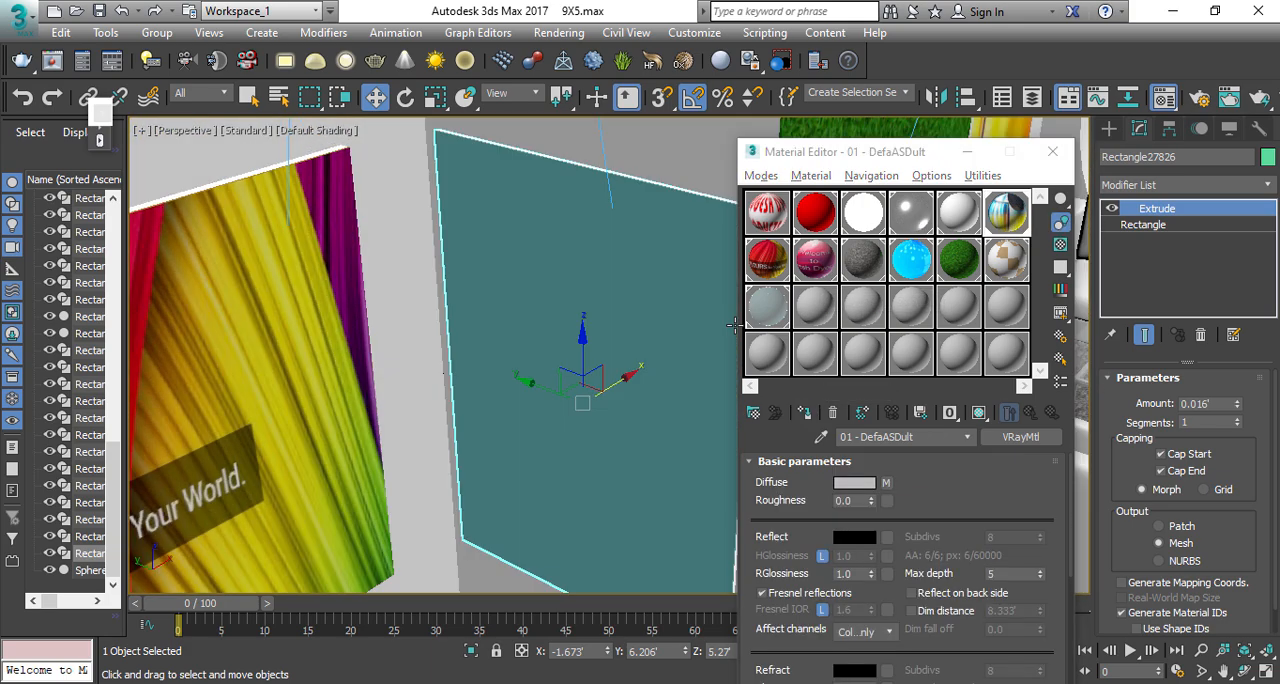
click(1173, 186)
text(uvw)
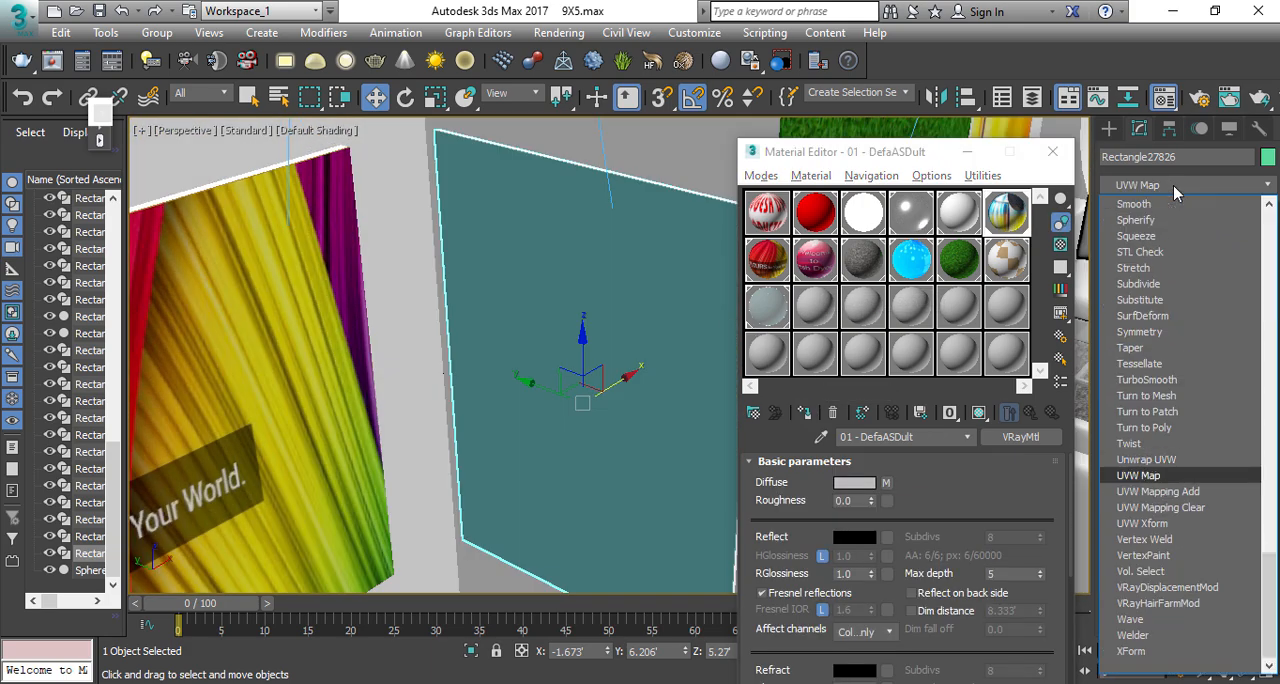
key(Return)
Step: Examine the whole stall from outside, with the panel deselected and the Material Editor closed
scroll(560, 222, down, 10)
scroll(560, 225, up, 4)
alt+middle_drag(410, 258, 545, 212)
scroll(545, 212, up, 5)
scroll(598, 258, down, 9)
alt+middle_drag(598, 258, 558, 292)
scroll(558, 292, down, 3)
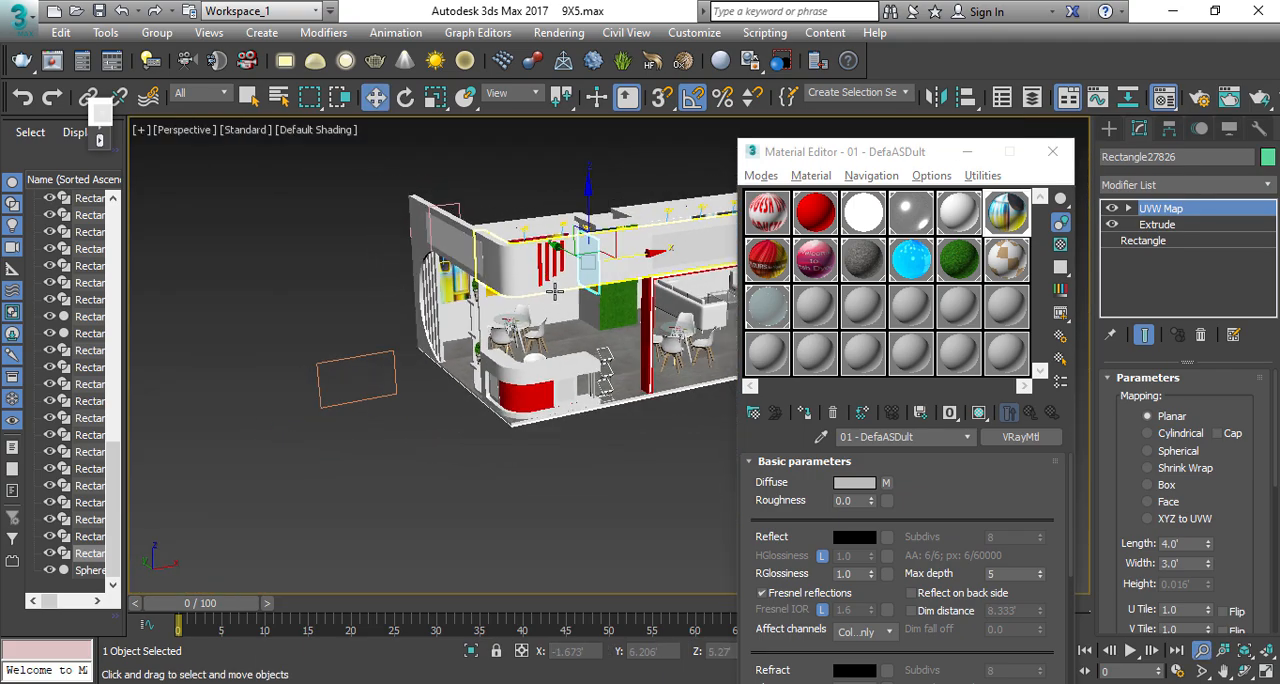
click(620, 195)
alt+middle_drag(624, 260, 555, 238)
key(m)
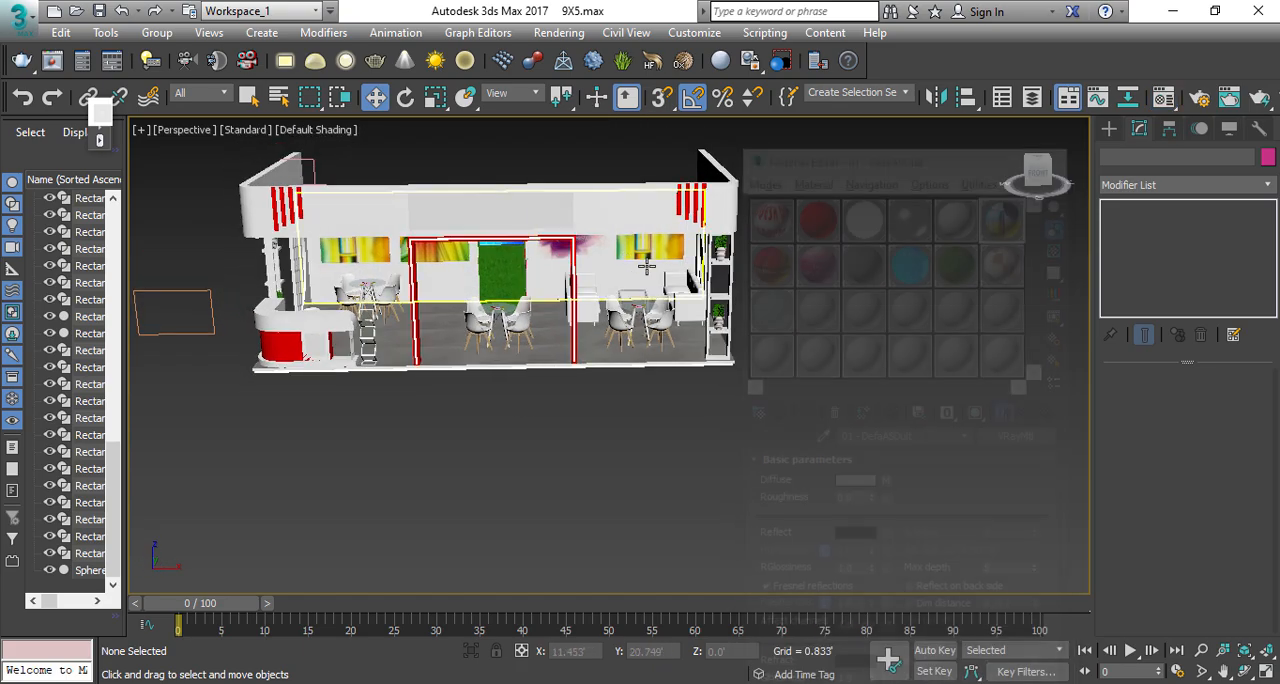
scroll(740, 312, up, 2)
alt+middle_drag(740, 322, 811, 344)
middle_drag(811, 344, 829, 393)
Step: Examine the blank 9' by 2' fascia panels on the stall's side and front
click(466, 281)
key(z)
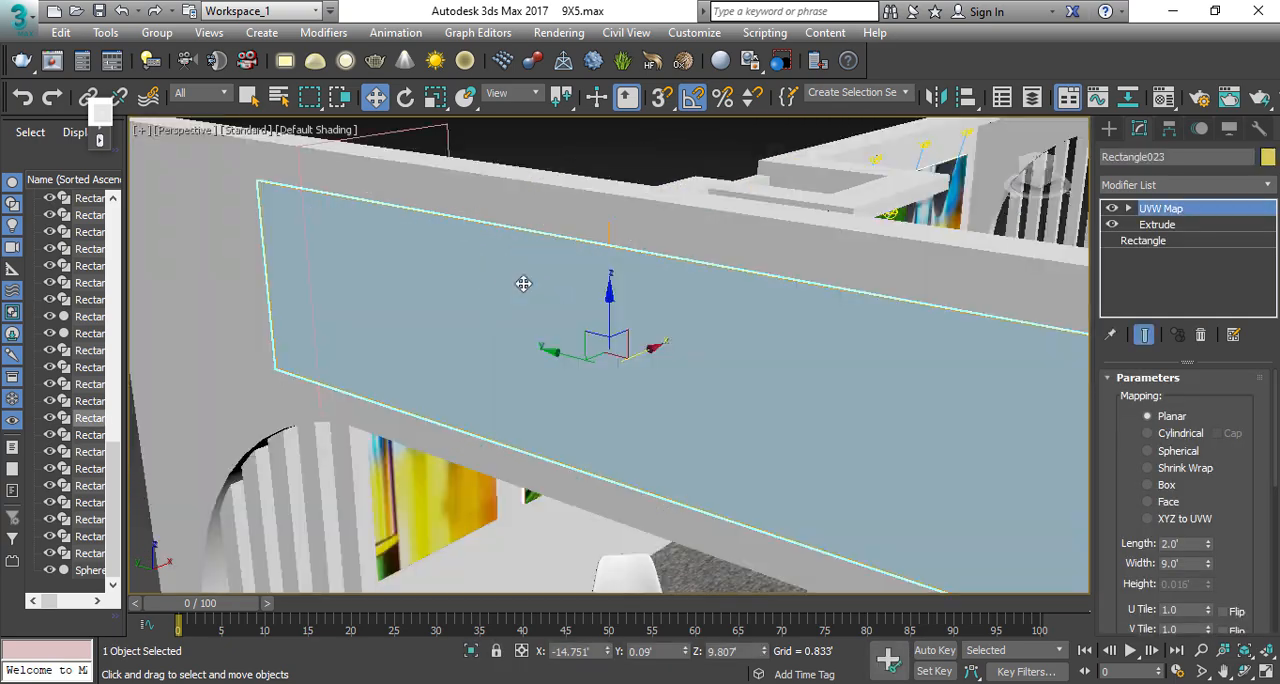
key(f)
key(p)
key(alt+z)
scroll(511, 283, down, 10)
middle_drag(787, 374, 505, 306)
key(w)
alt+middle_drag(705, 312, 709, 340)
scroll(632, 325, down, 2)
scroll(700, 338, down, 1)
middle_drag(420, 318, 630, 328)
alt+middle_drag(565, 332, 507, 302)
scroll(507, 302, up, 3)
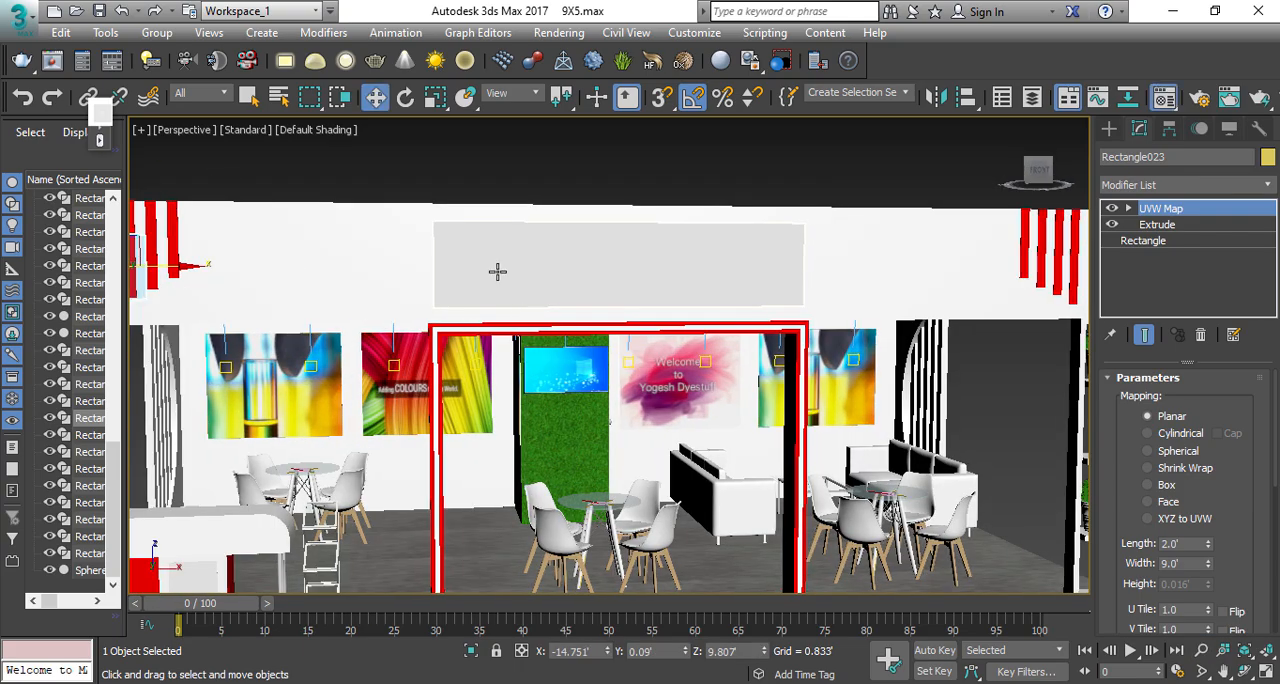
Step: Turn on shaded viewport display for the 01 - Default logo material
key(m)
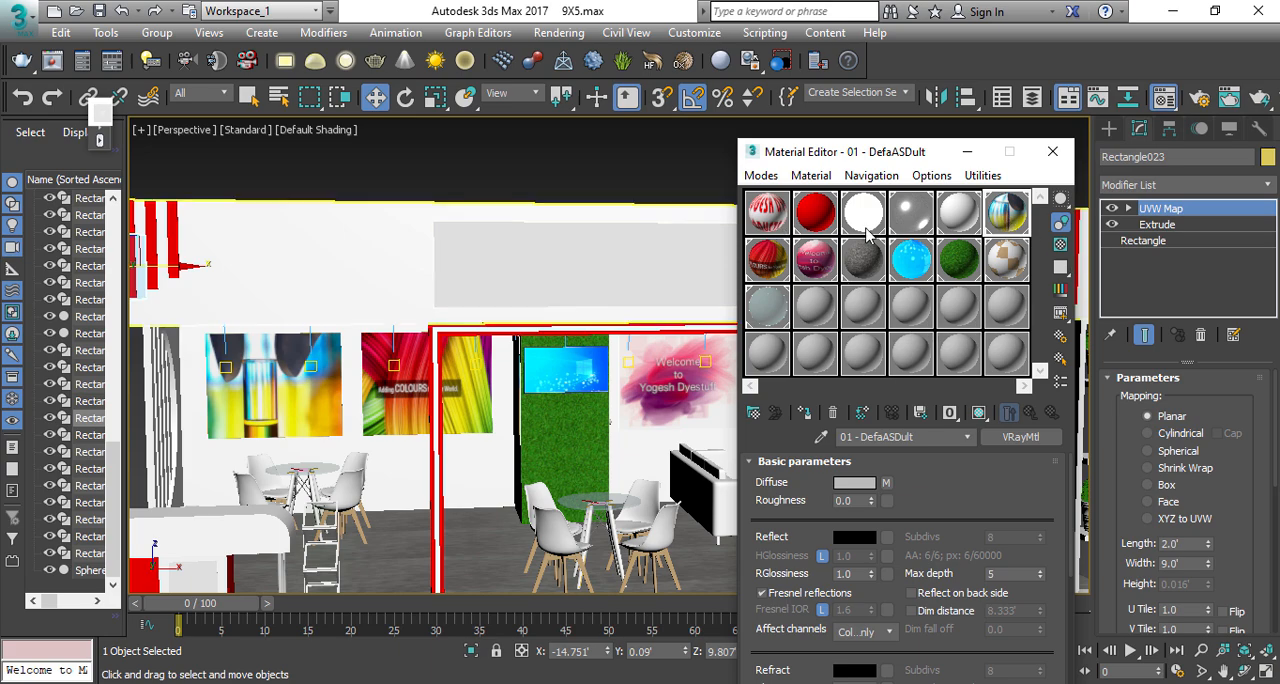
click(767, 218)
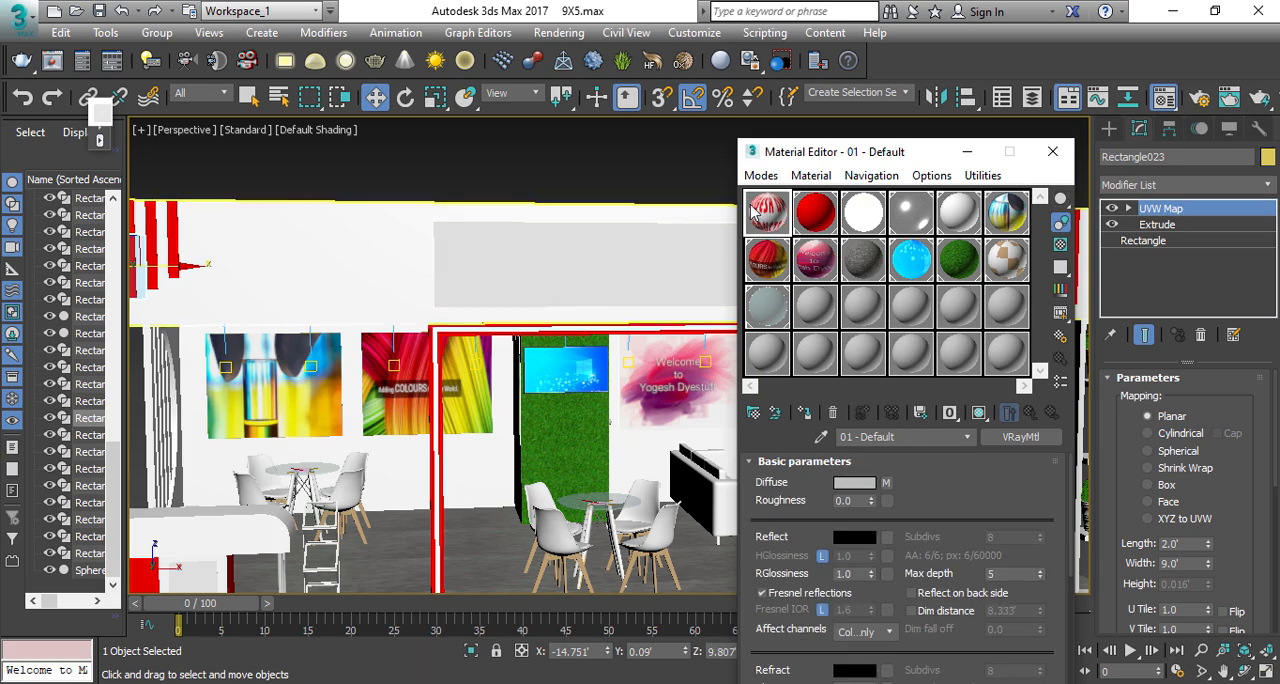
click(980, 414)
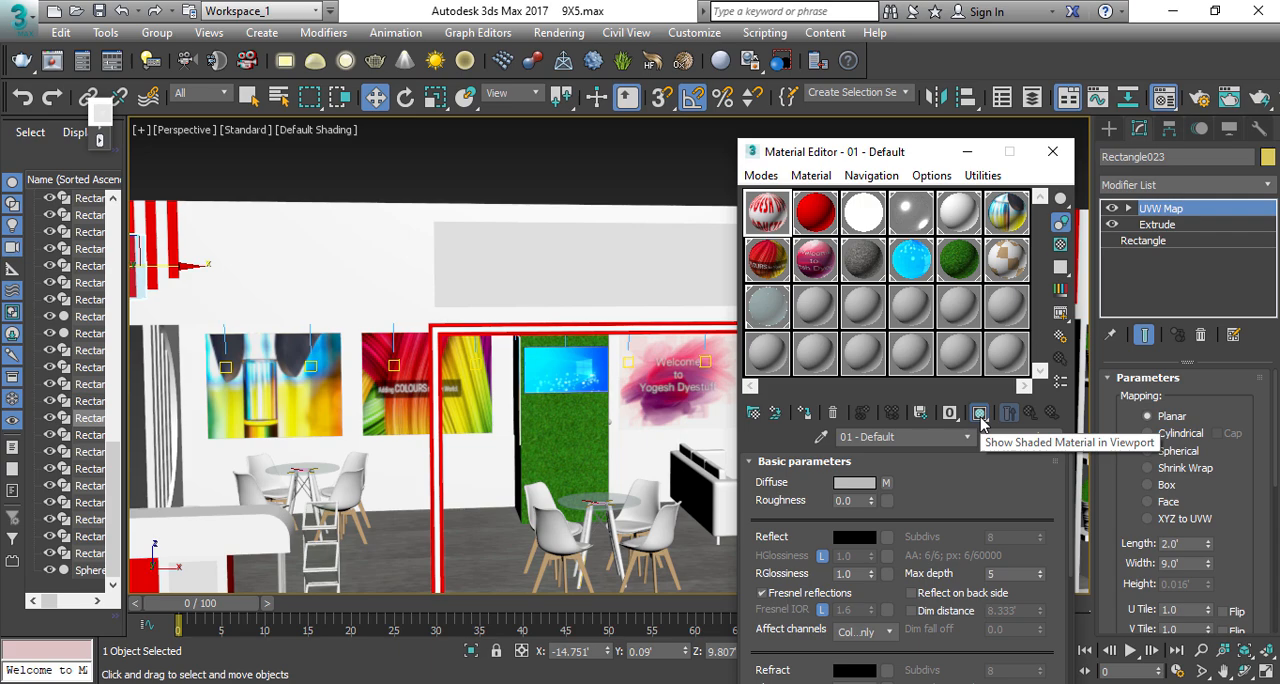
Step: Assign the logo material to the front fascia panel, renaming the material 01 - Defaultasd
click(587, 268)
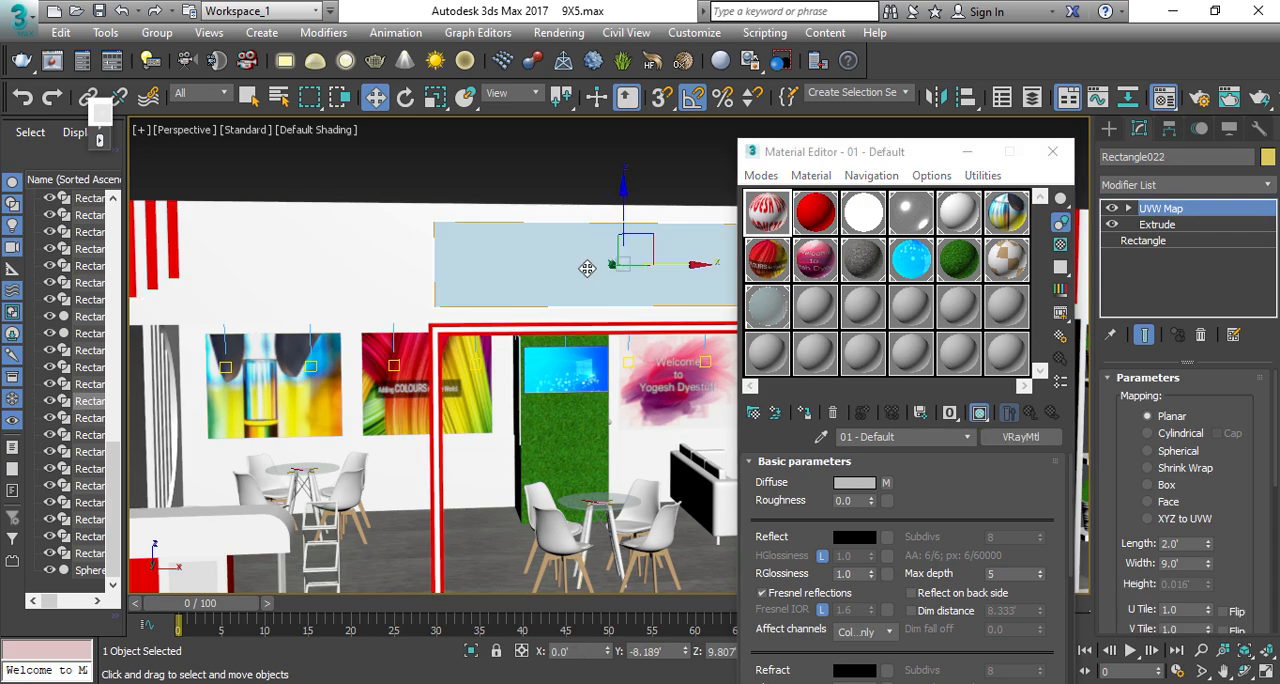
click(806, 413)
click(584, 381)
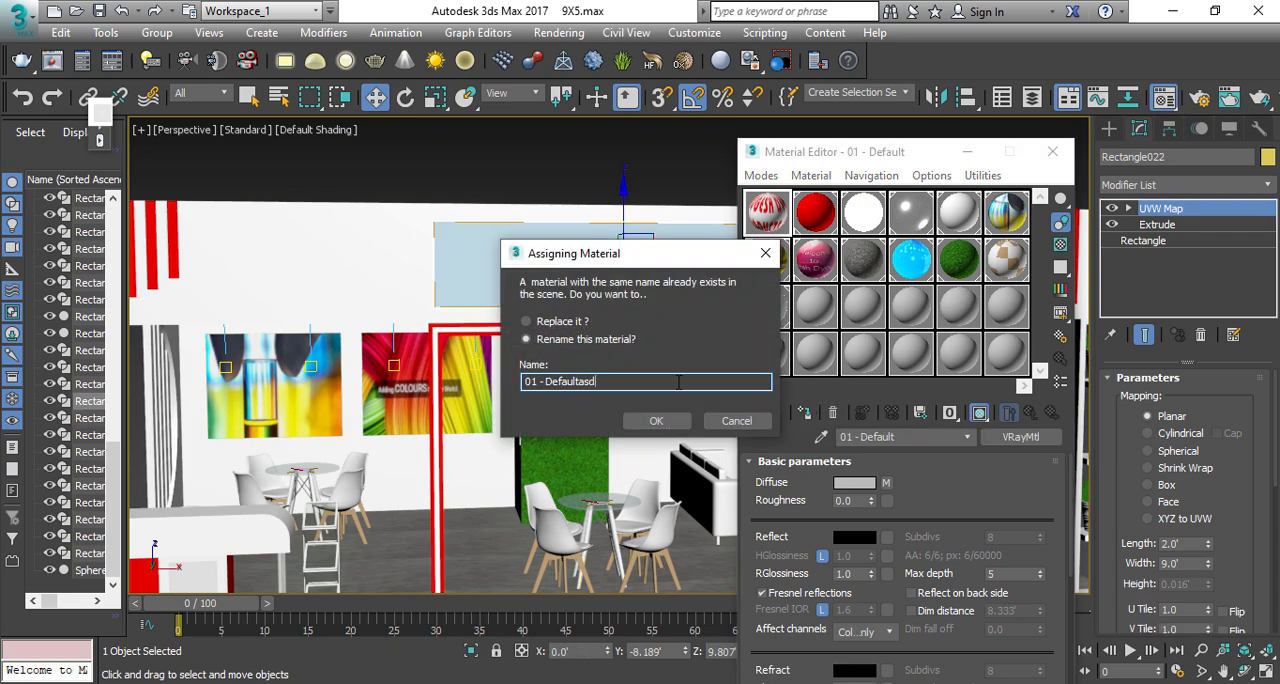
click(656, 421)
Step: Assign the 01 - Defaultasd logo material to the fascia panel on the counter side of the stall
scroll(560, 370, down, 6)
alt+middle_drag(520, 365, 566, 398)
scroll(560, 343, up, 3)
click(541, 340)
click(806, 412)
Step: Assign the 01 - Defaultasd logo material to the fascia panel on the sofa side of the stall
scroll(566, 400, down, 3)
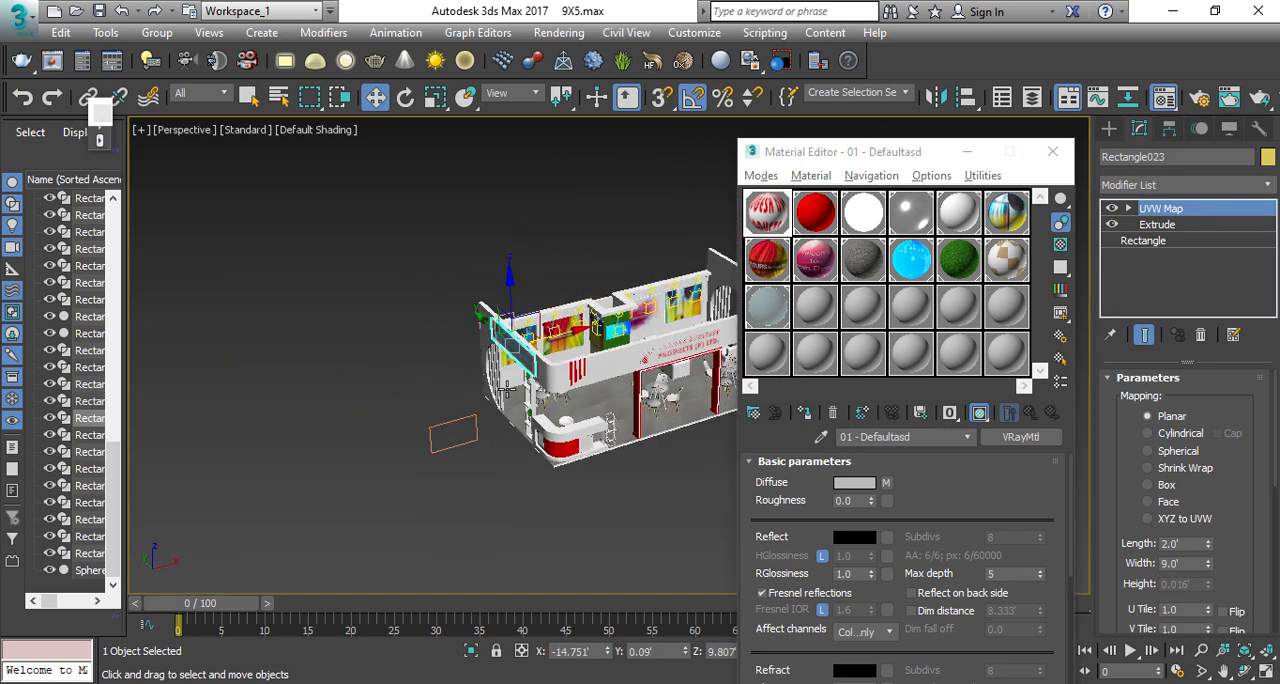
alt+middle_drag(588, 440, 540, 372)
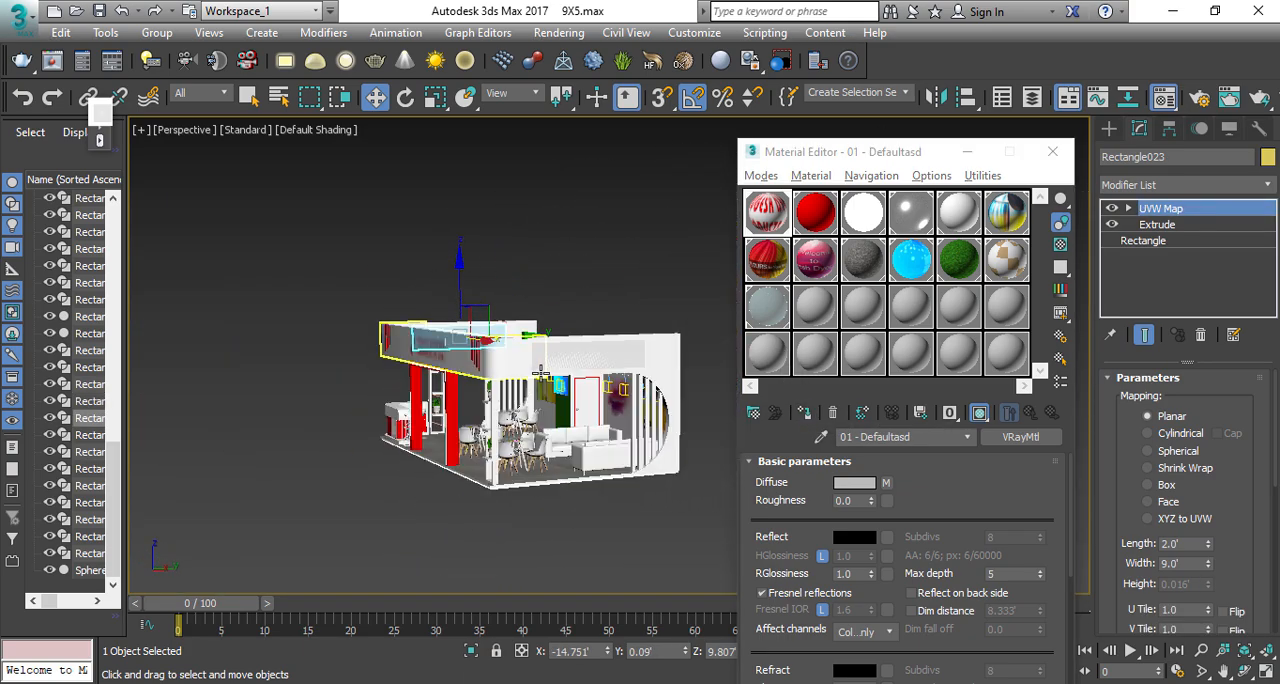
click(806, 412)
click(598, 272)
Step: Select the counter's front logo panel beside the red section and copy the 01 - Defaultasd material to an empty sample slot
alt+middle_drag(583, 329, 374, 349)
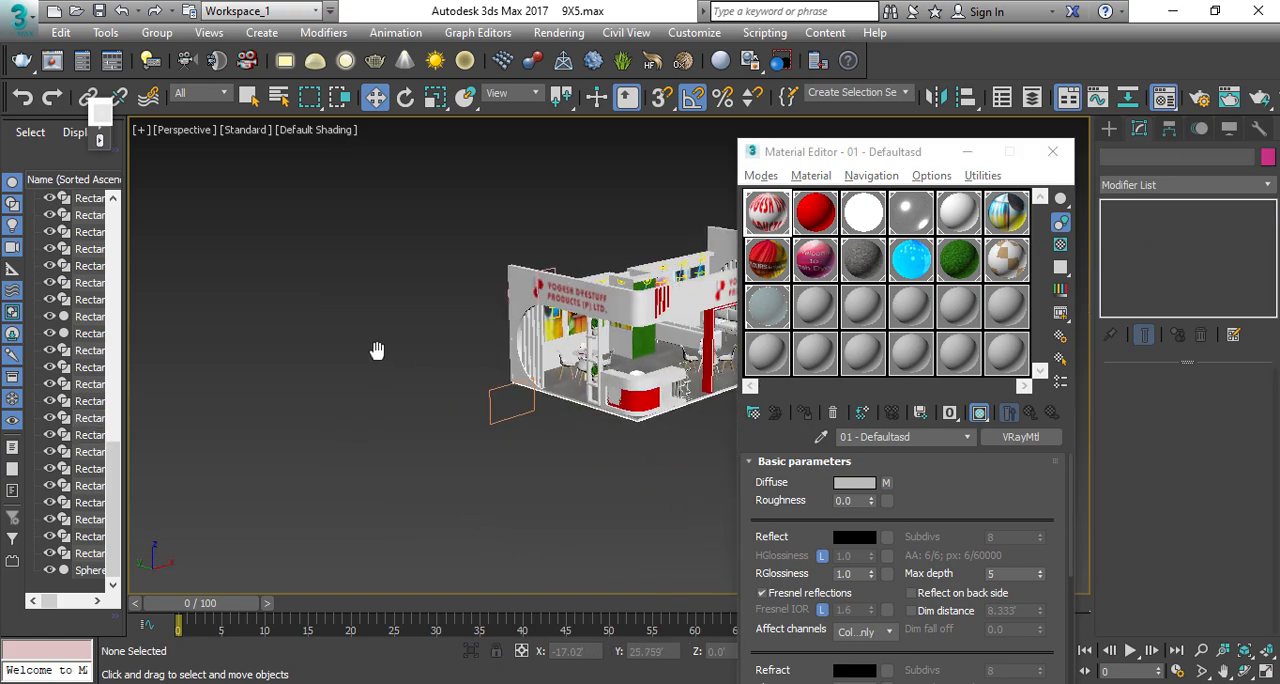
scroll(374, 349, up, 5)
alt+middle_drag(590, 385, 612, 350)
scroll(493, 517, up, 5)
click(461, 497)
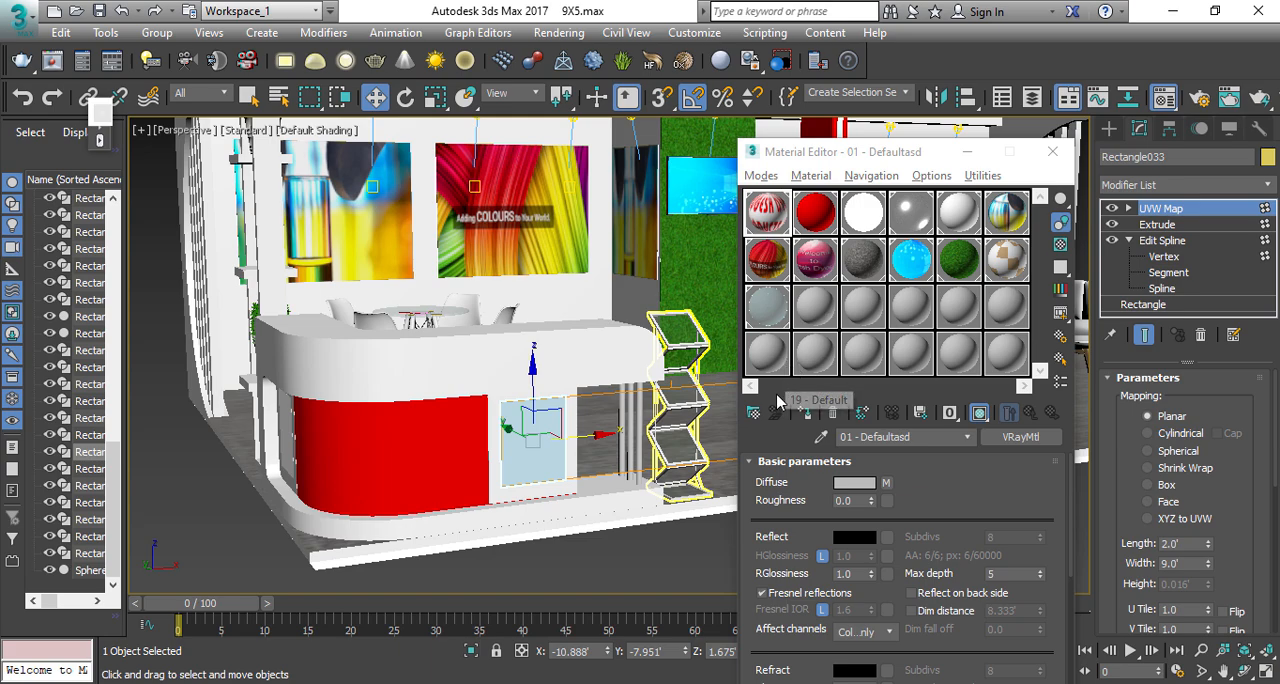
drag(768, 213, 823, 320)
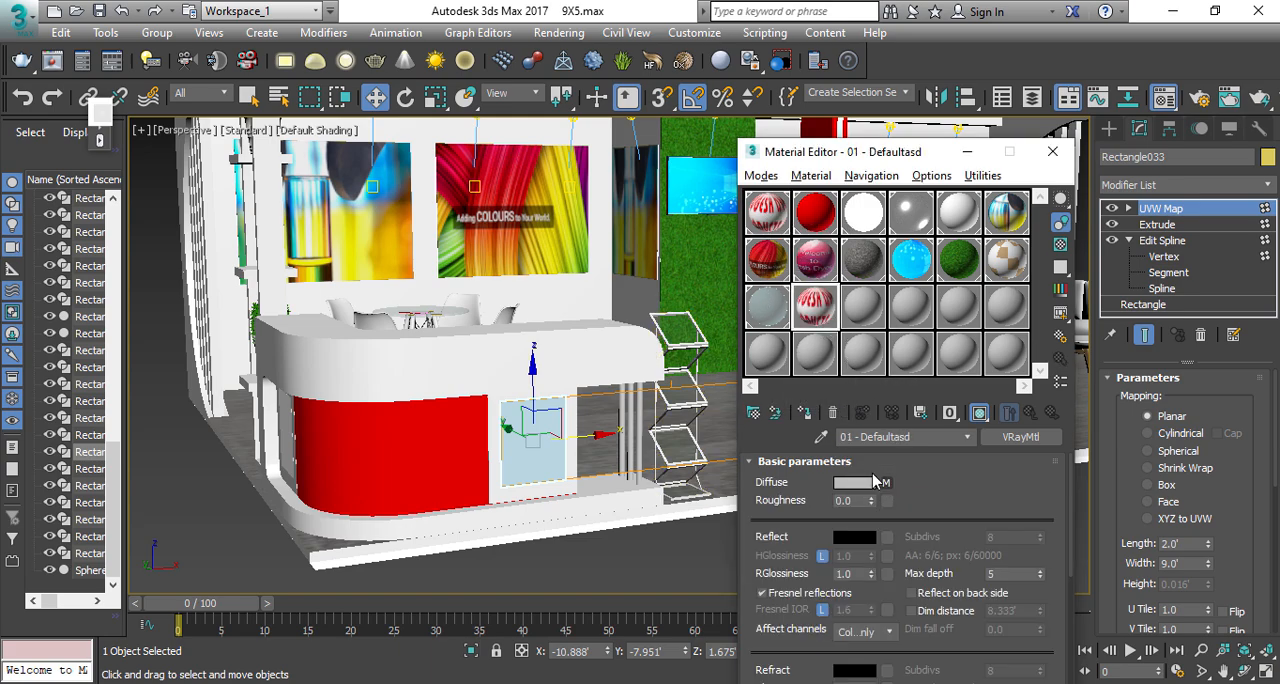
Step: Assign the copied logo material to the counter's front panel, renaming it 01 - asdDefaultasd
click(805, 412)
click(568, 342)
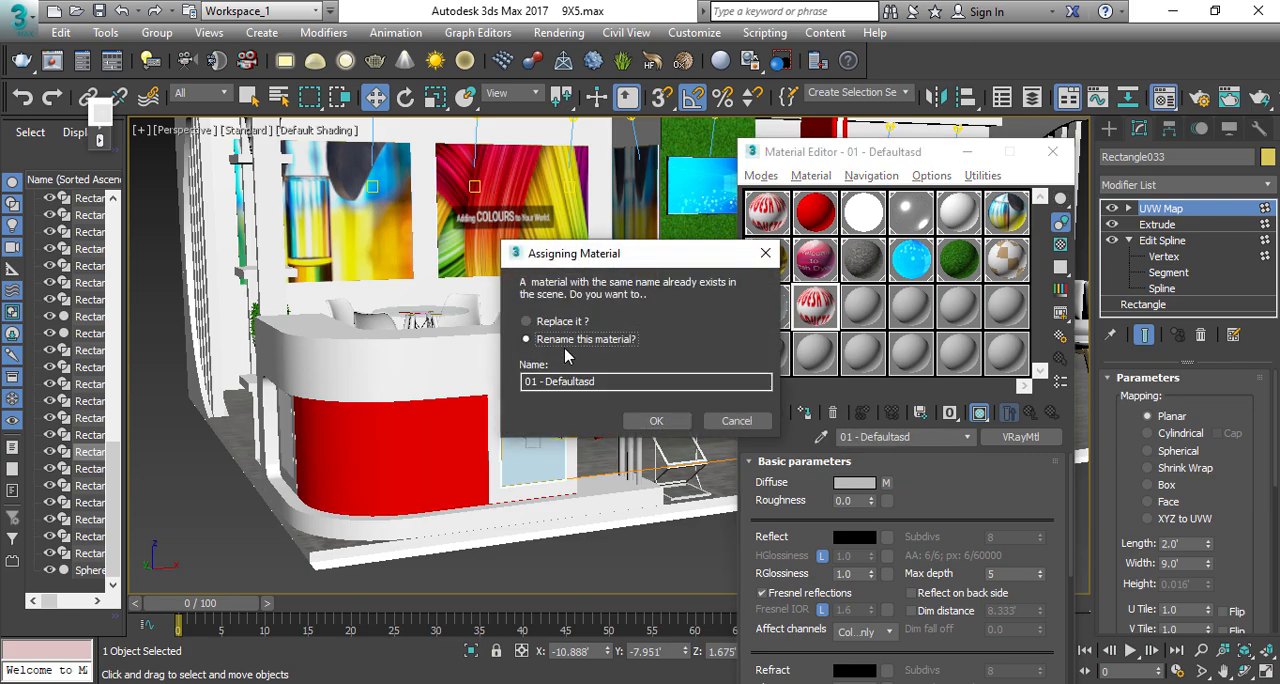
click(549, 381)
text(asd)
key(Return)
Step: Assign the 01 - asdDefaultasd material to the panel on the counter's side, past the curved red section
alt+middle_drag(455, 430, 645, 420)
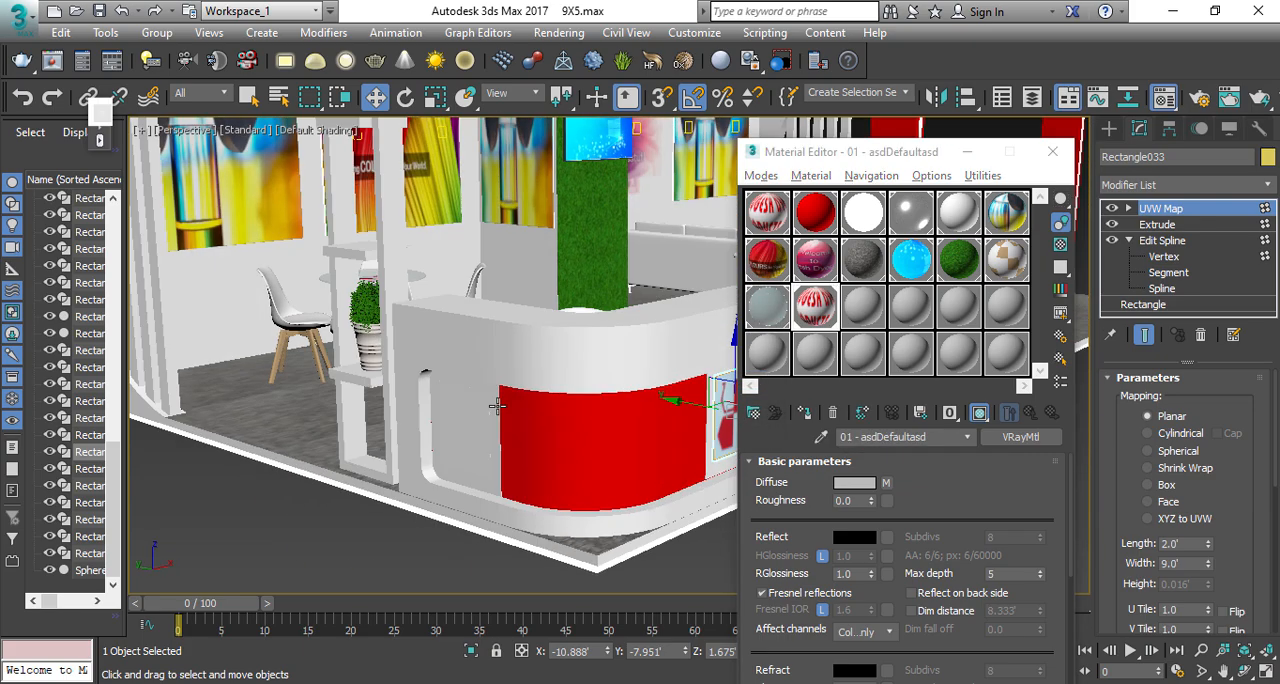
click(485, 414)
click(808, 414)
scroll(471, 411, down, 5)
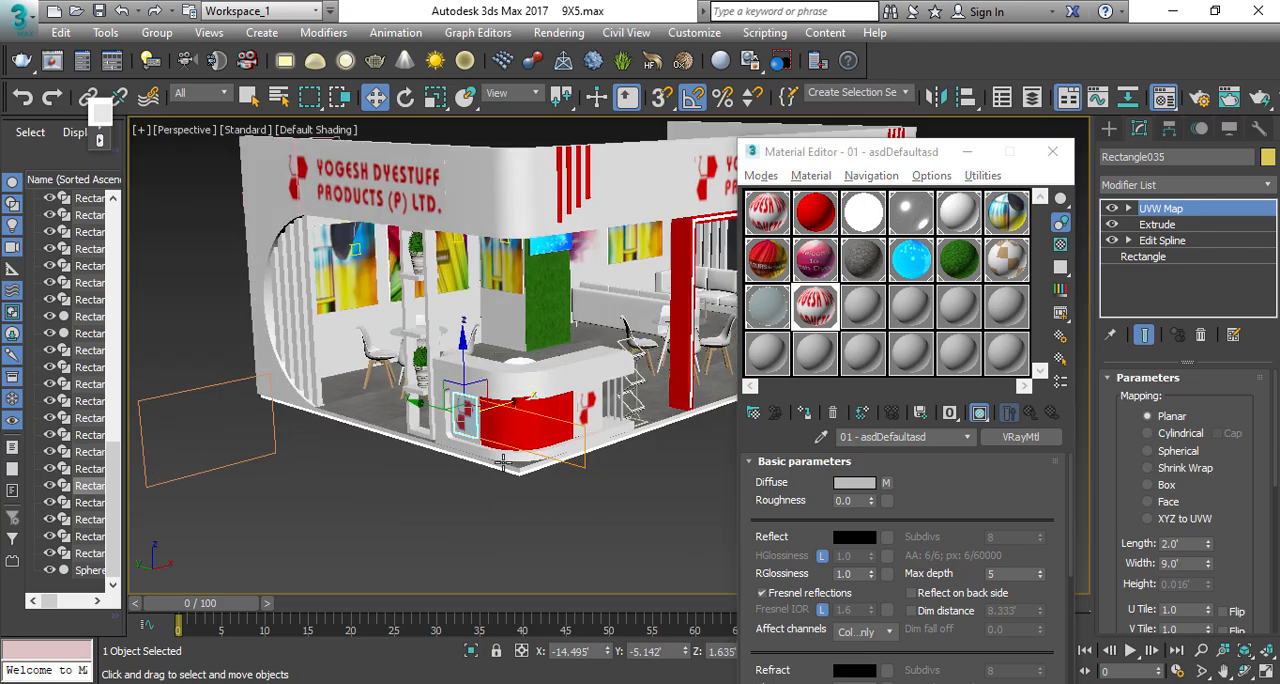
Step: Close the Material Editor and show the stall in the Top view with nothing selected
alt+middle_drag(471, 411, 402, 533)
scroll(402, 533, down, 2)
click(405, 536)
middle_drag(700, 510, 548, 474)
scroll(548, 474, down, 3)
click(1052, 152)
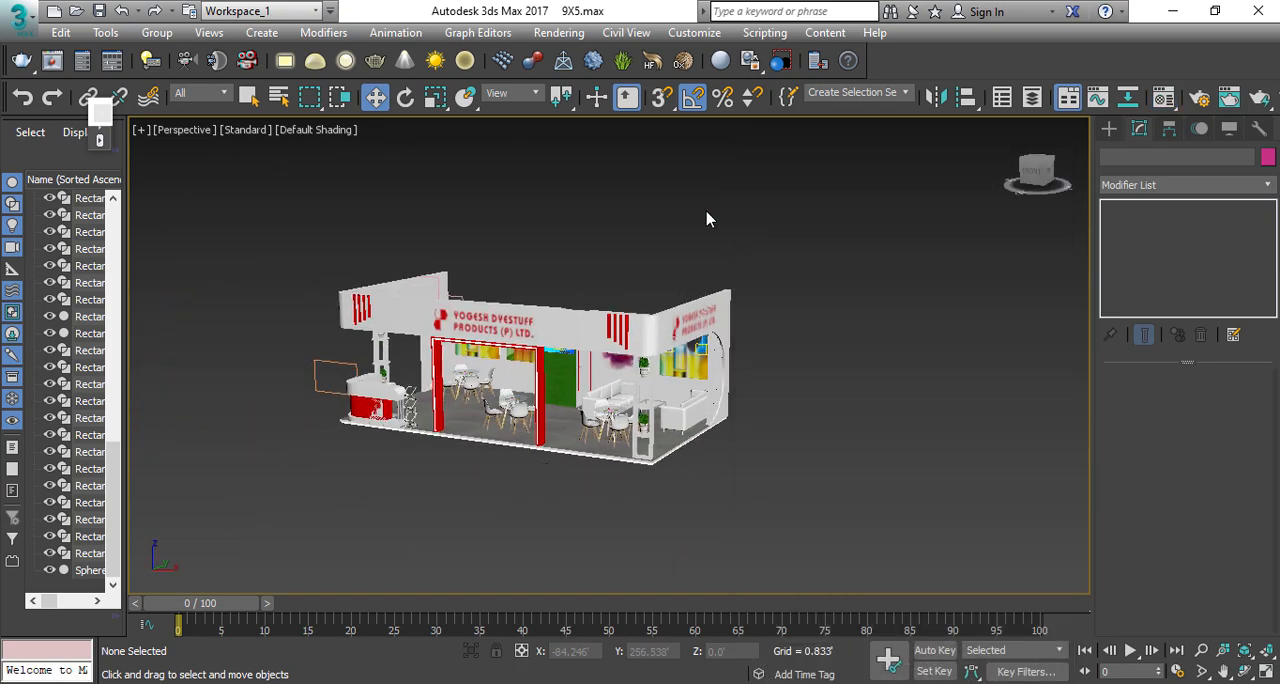
alt+middle_drag(600, 390, 578, 363)
key(t)
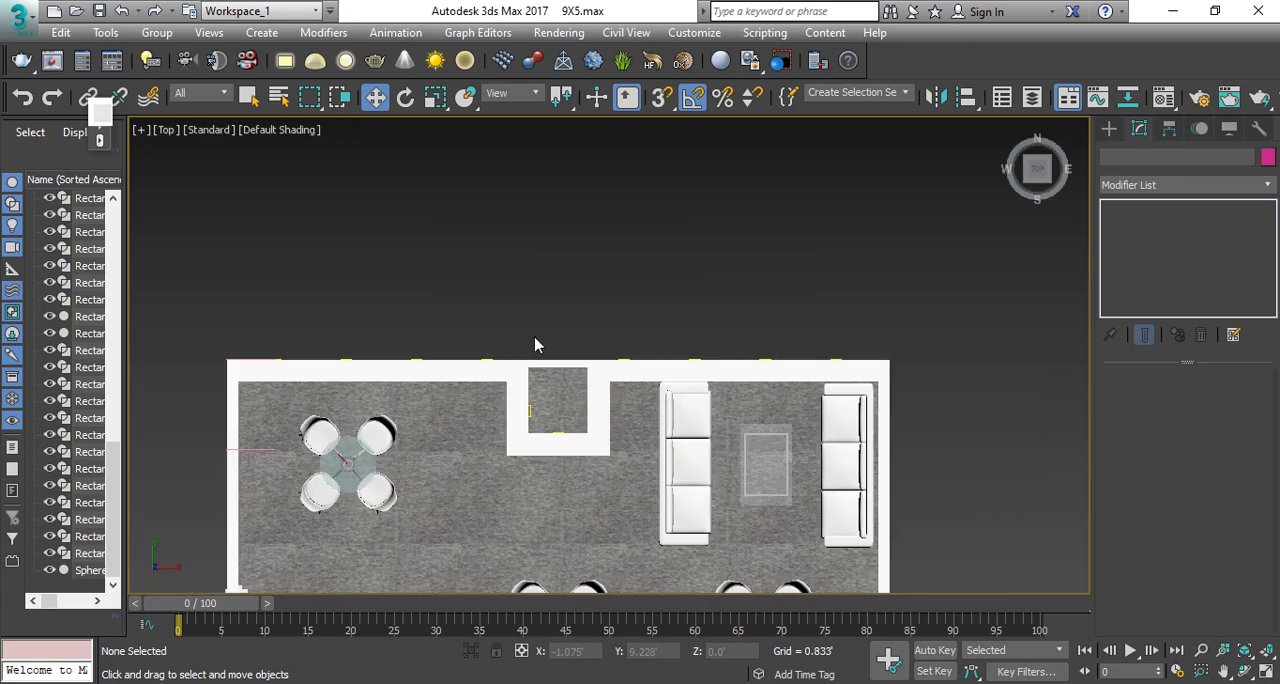
Step: Draw a VRayLight plane in the Top view that covers the whole stall and extends slightly beyond its walls
click(1109, 129)
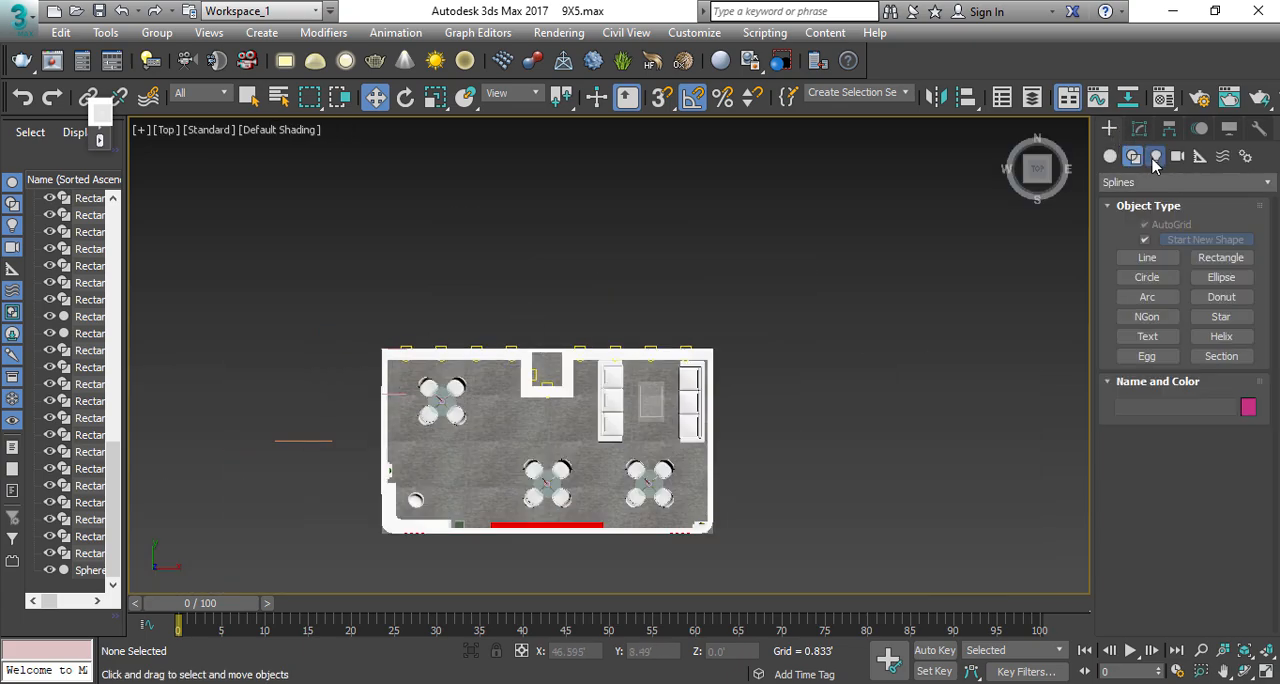
click(1155, 156)
click(1150, 182)
click(1144, 237)
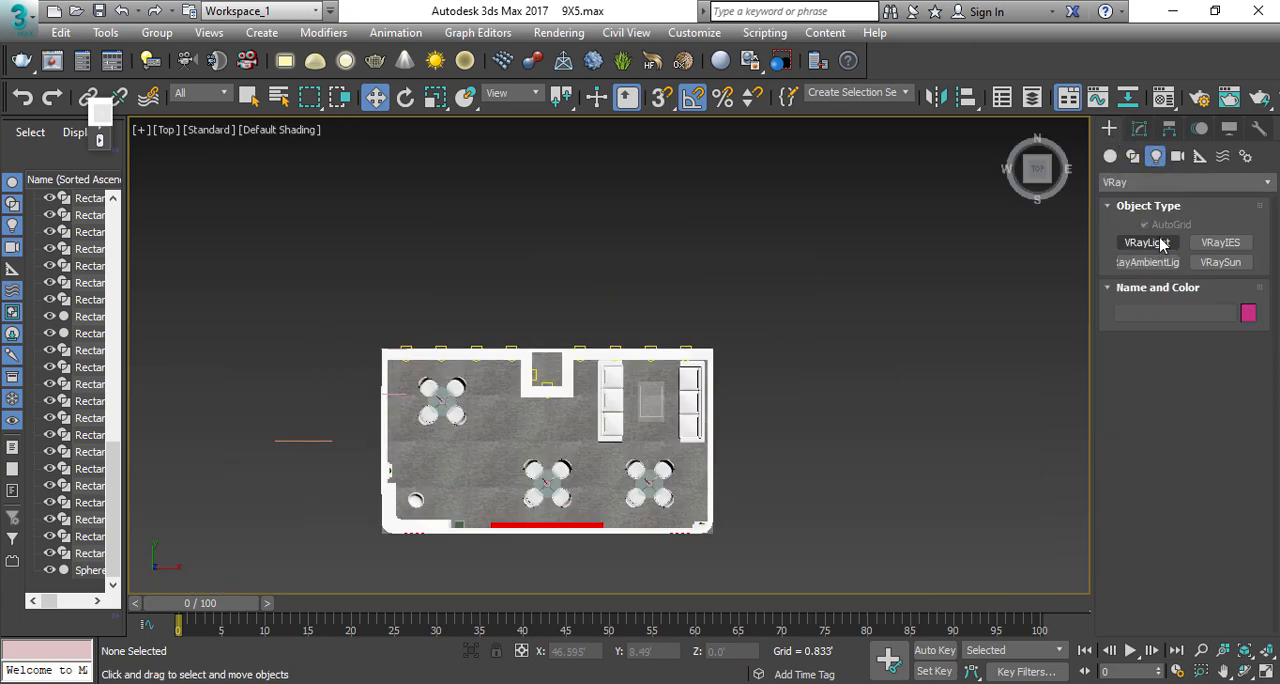
click(1161, 246)
middle_drag(602, 394, 624, 364)
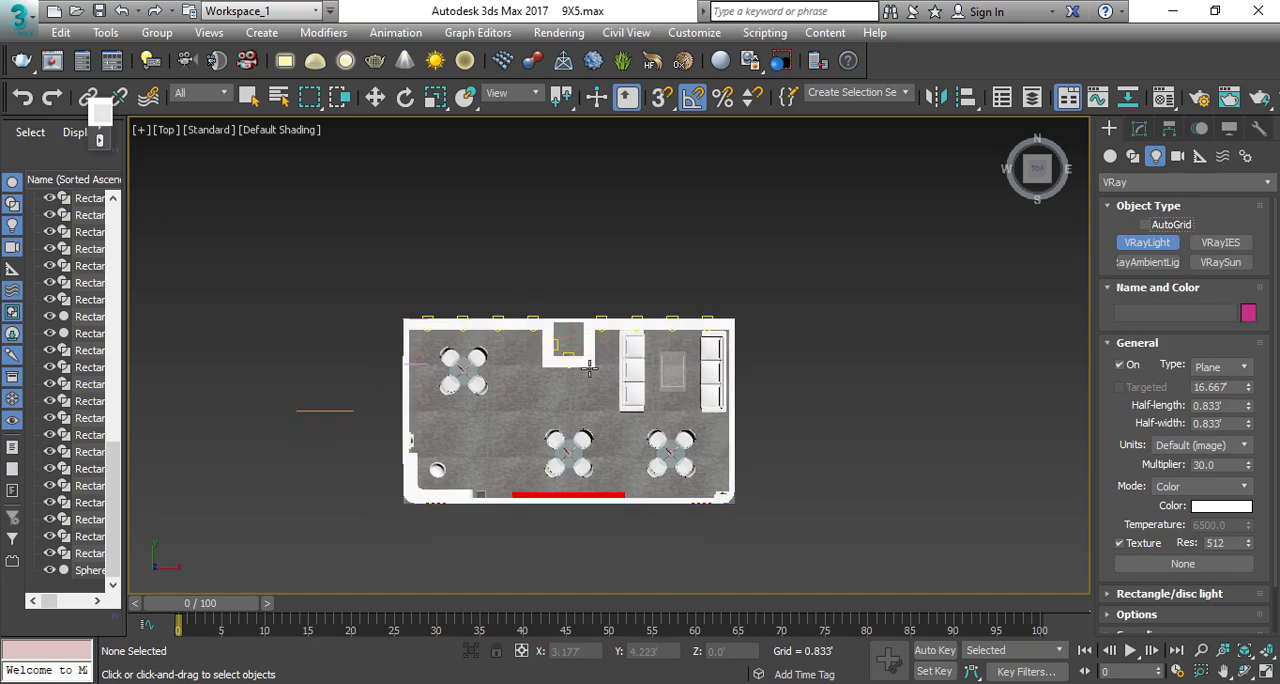
mouse_move(381, 295)
mouse_down()
mouse_move(740, 490)
mouse_move(771, 528)
mouse_up()
Step: Centre the plane light on the stall at X 0, Y 0 and raise it above the roof to about 14.59'
middle_drag(716, 538, 732, 513)
text(w)
text(0)
key(Tab)
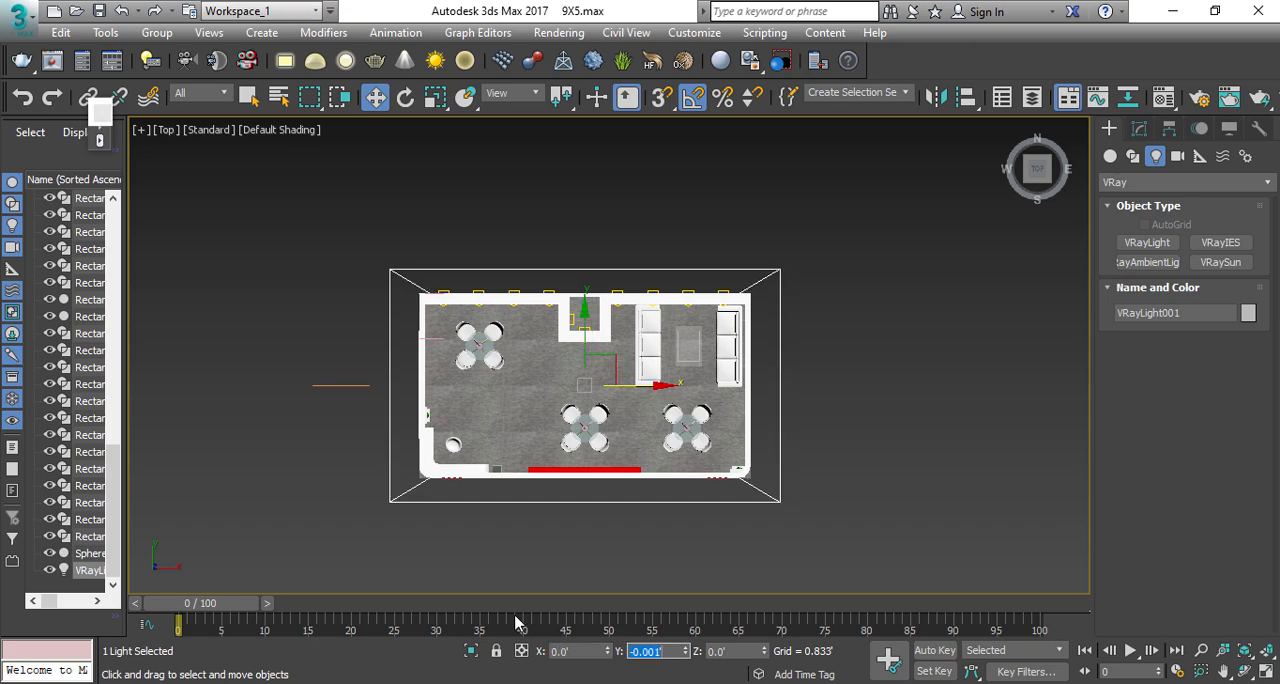
key(f)
middle_drag(627, 505, 651, 409)
scroll(620, 394, down, 3)
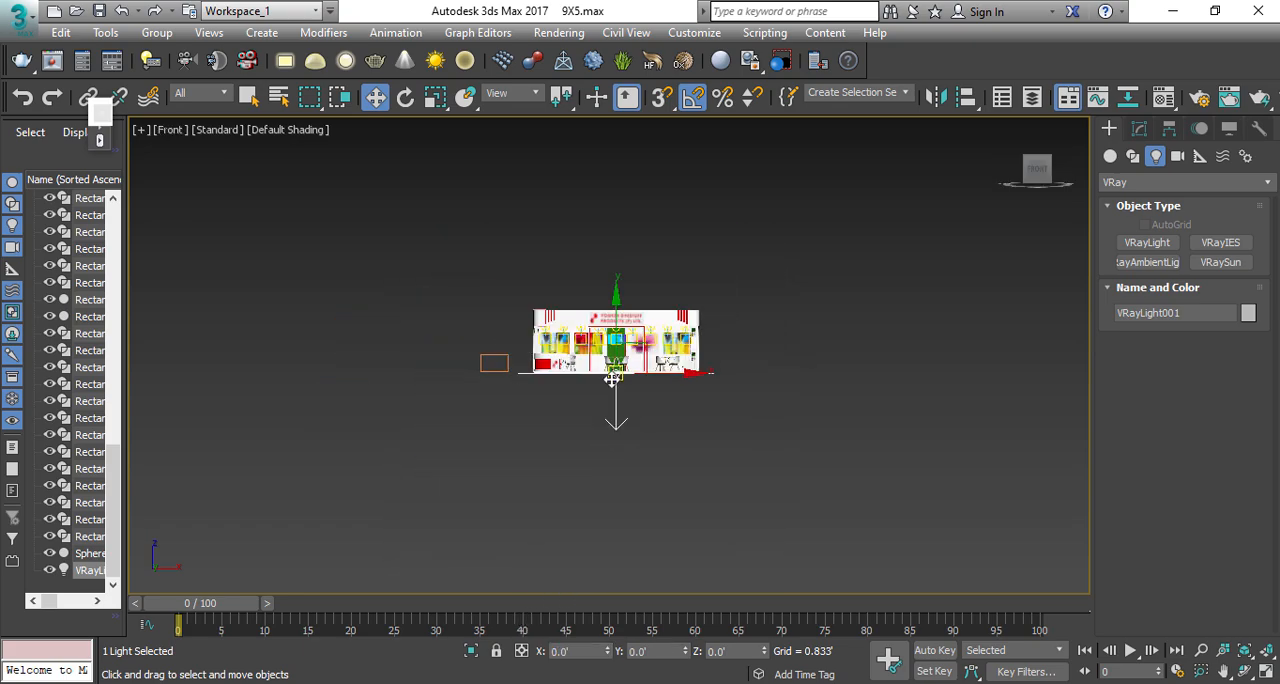
middle_drag(613, 350, 613, 415)
drag(613, 414, 606, 331)
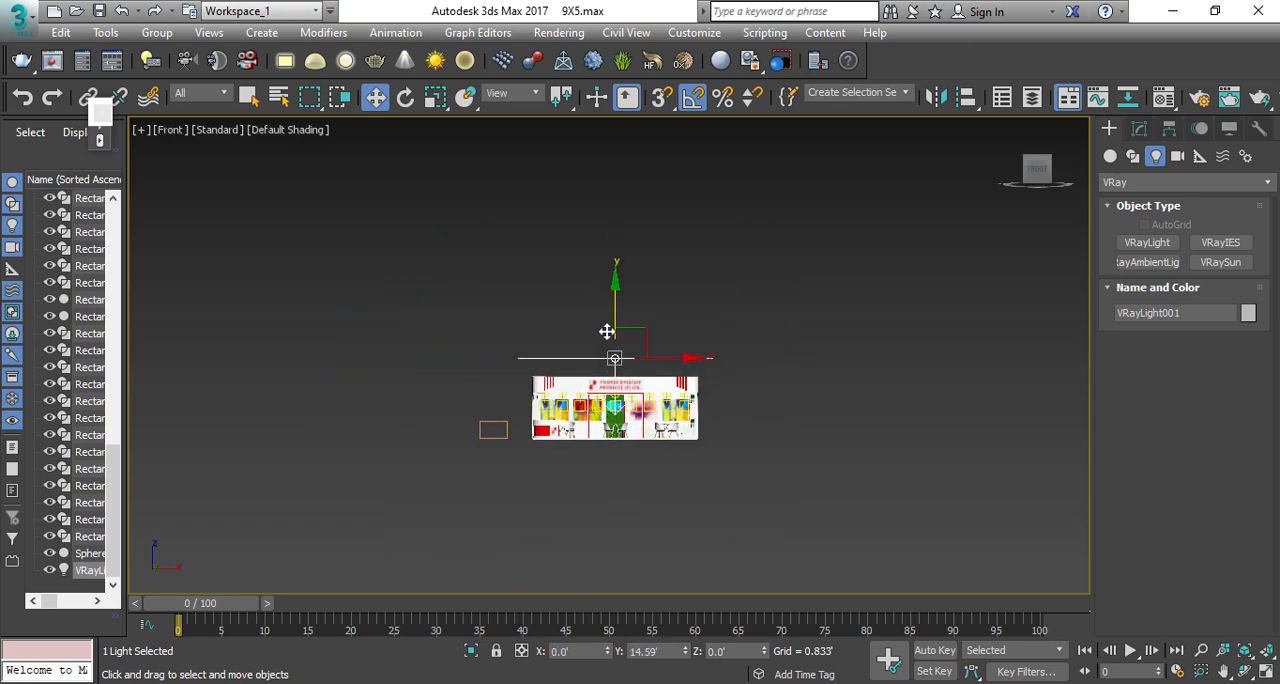
middle_drag(682, 381, 688, 367)
scroll(616, 340, up, 3)
Step: Clone the overhead plane light with a 90-degree rotation so that the new light stands upright
key(e)
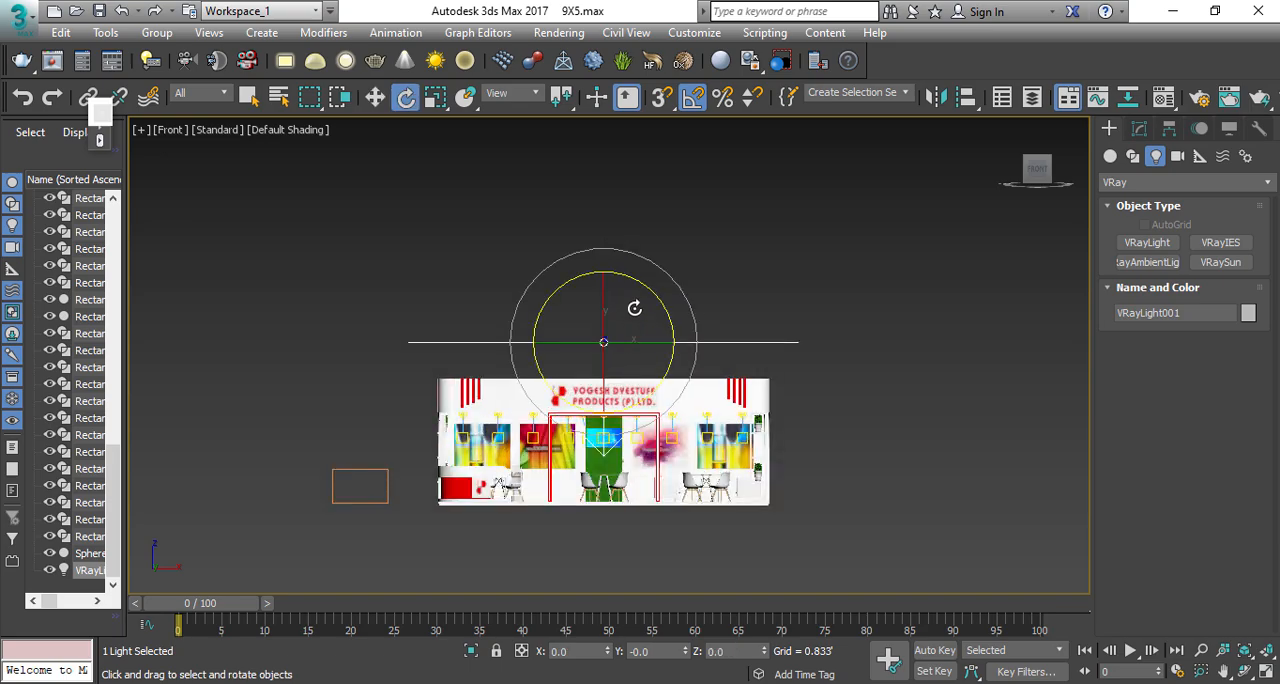
mouse_move(588, 302)
shift+mouse_down()
mouse_move(600, 223)
mouse_move(600, 240)
shift+mouse_up()
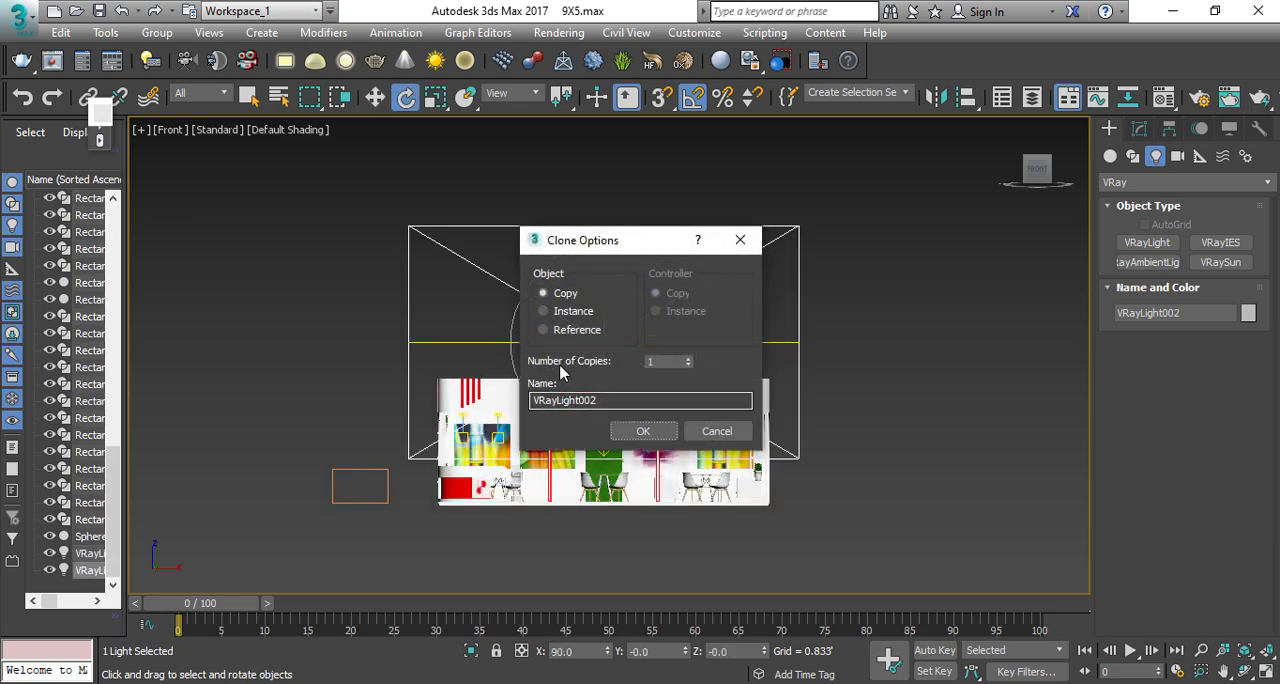
click(565, 312)
click(643, 431)
Step: Lower the upright light to about 7.479' and move it in front of the stall, to a Y of about -15.5'
key(w)
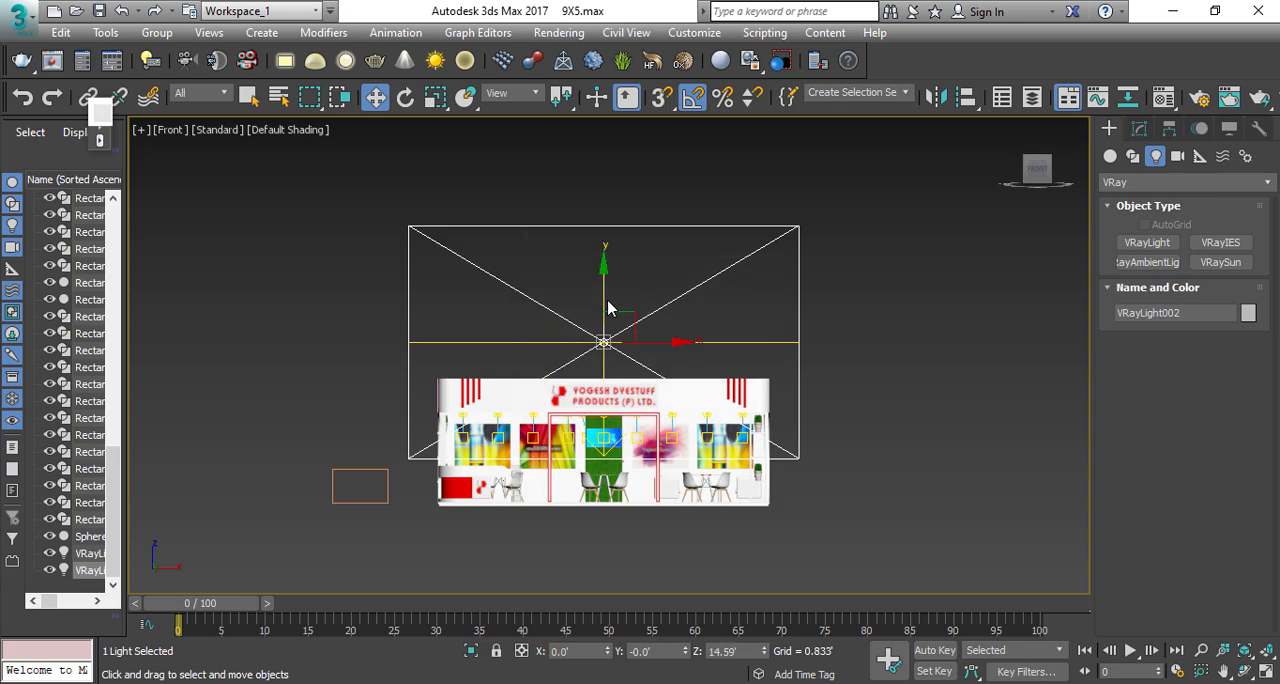
key(t)
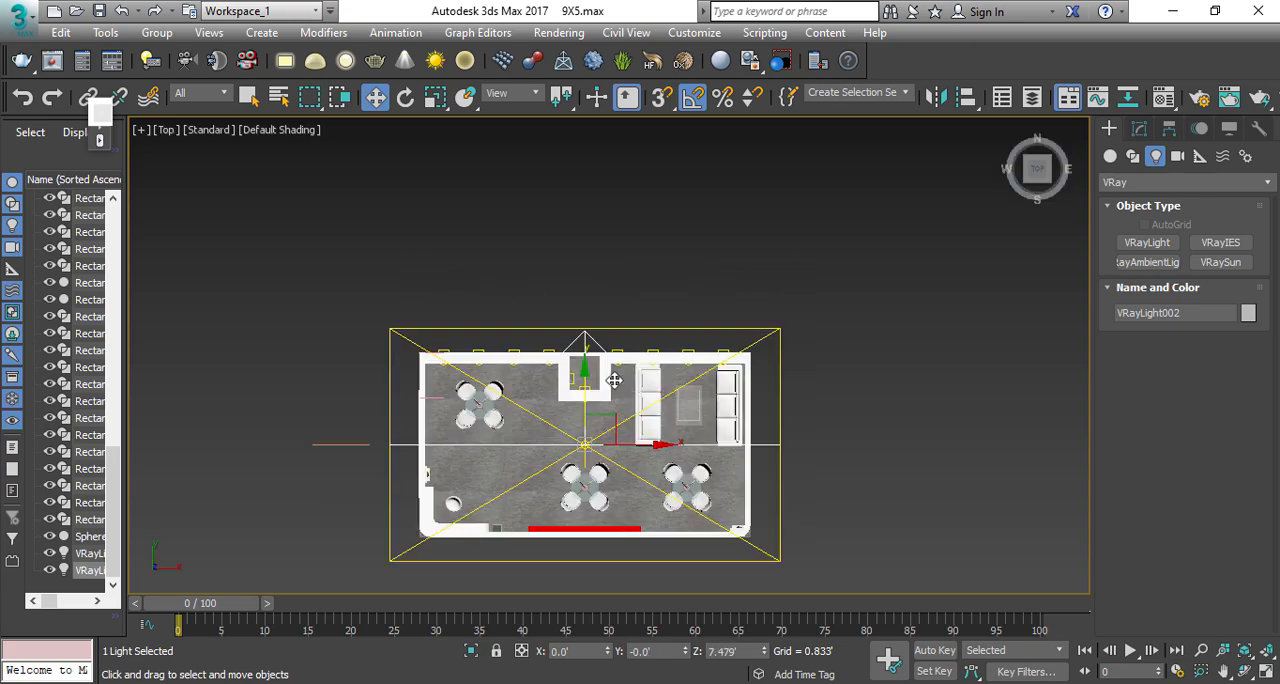
scroll(621, 390, down, 2)
drag(621, 390, 622, 515)
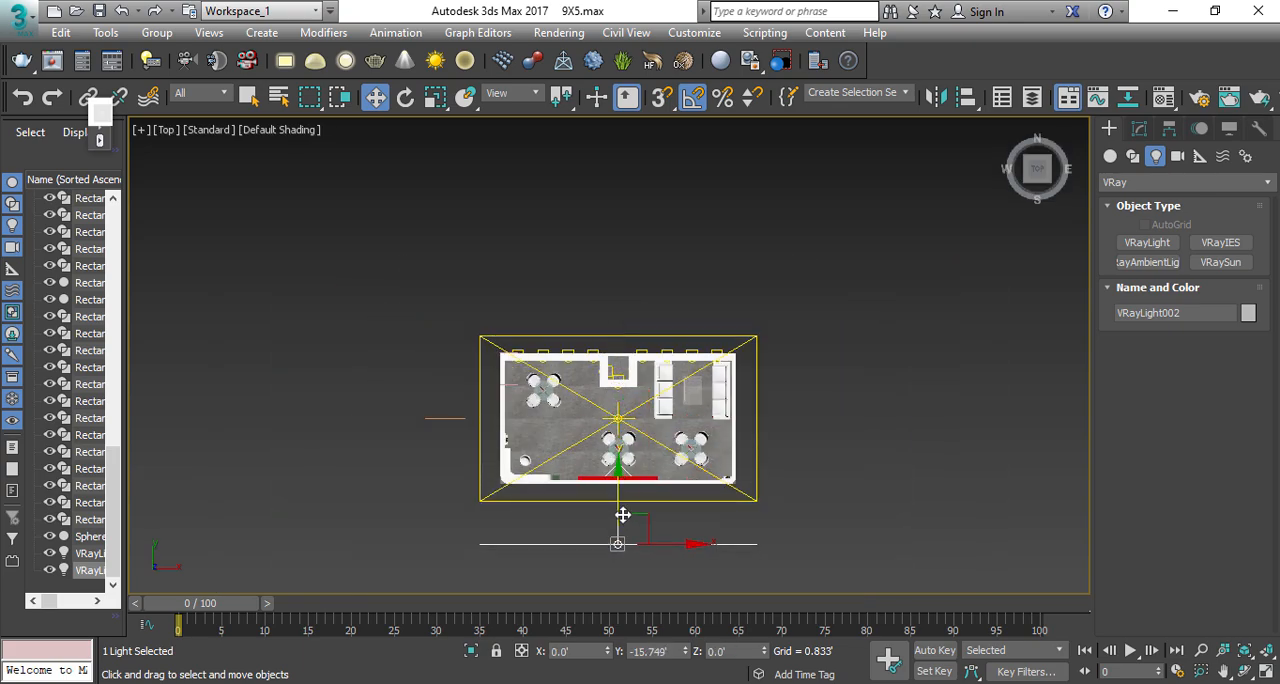
key(f)
scroll(682, 358, down, 3)
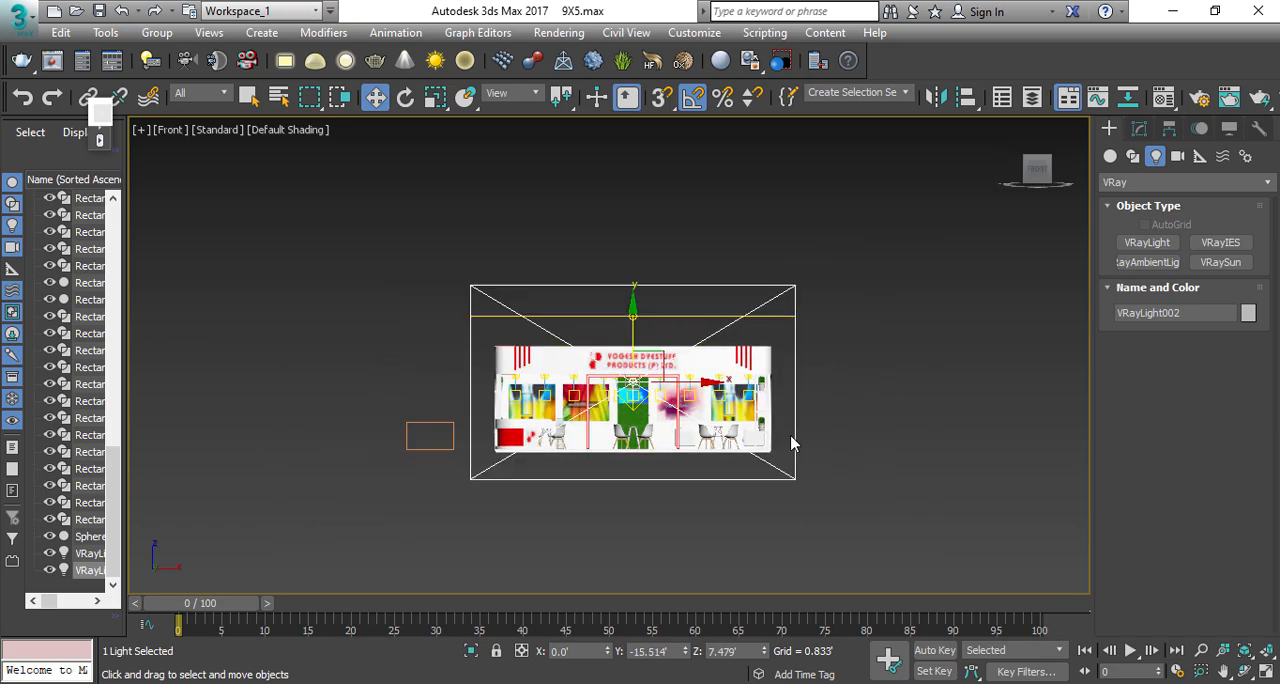
Step: Set the front light's half-length to 17' and its half-width to 7'
click(1152, 131)
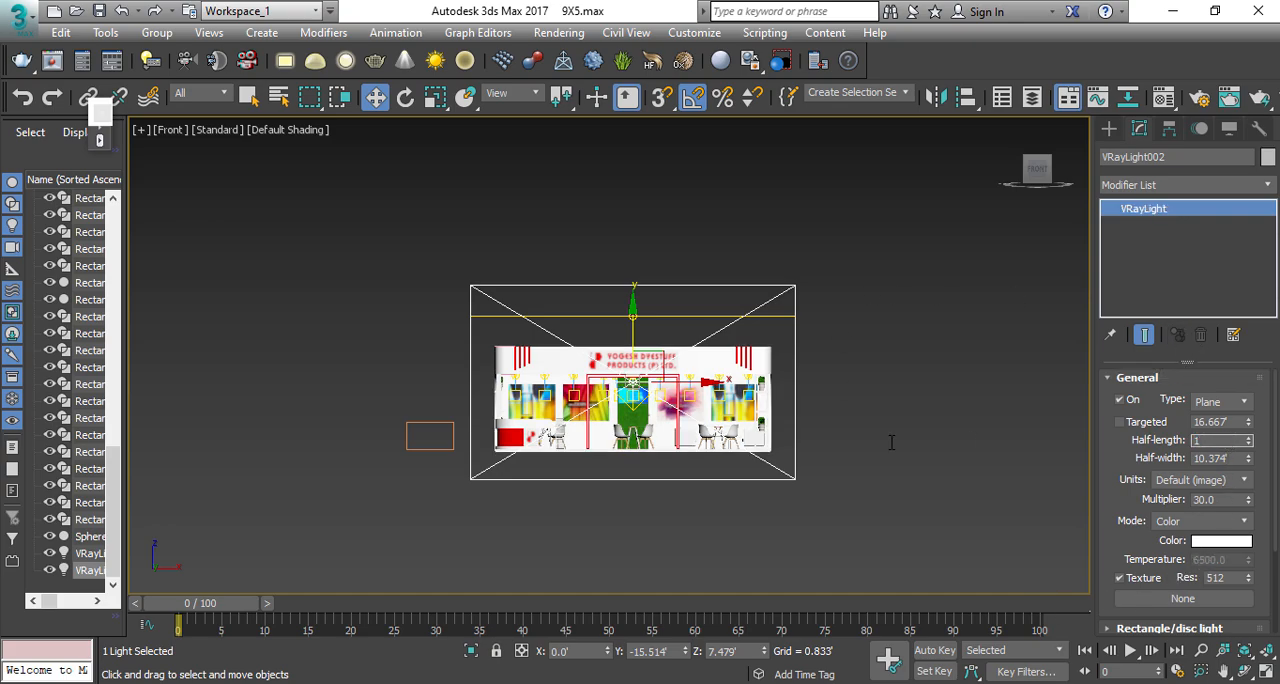
text(0)
key(Return)
text(17)
key(Tab)
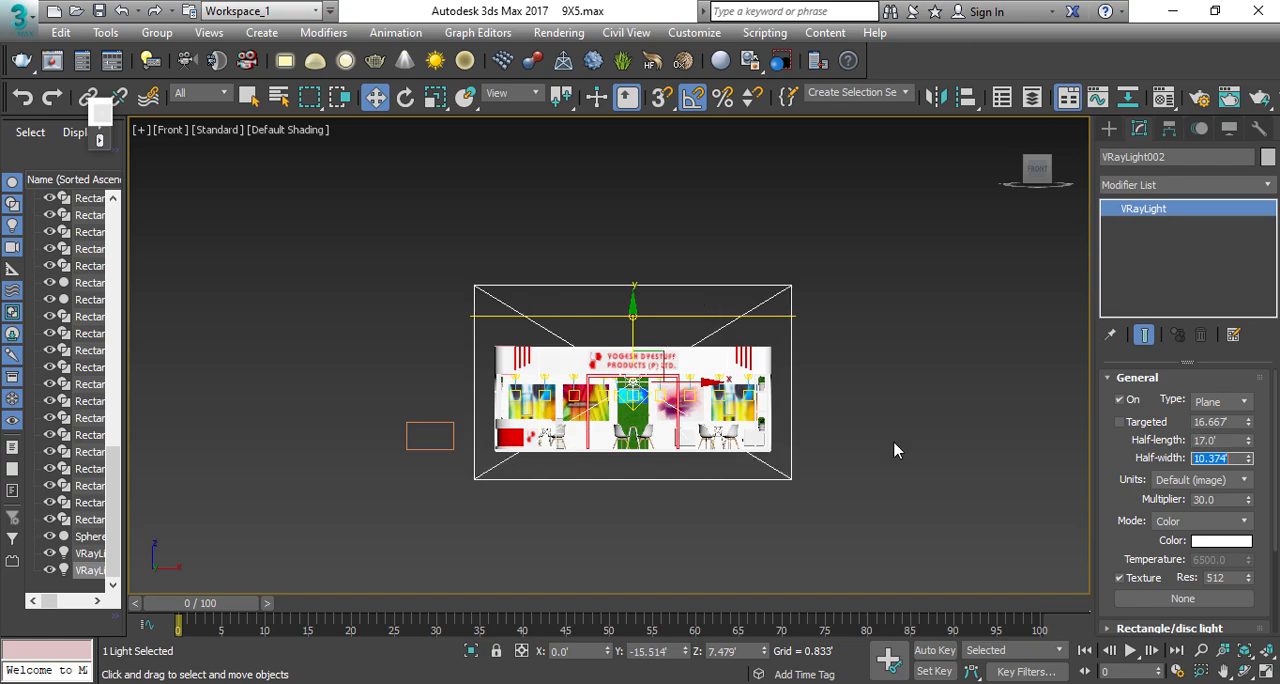
text(8)
key(Return)
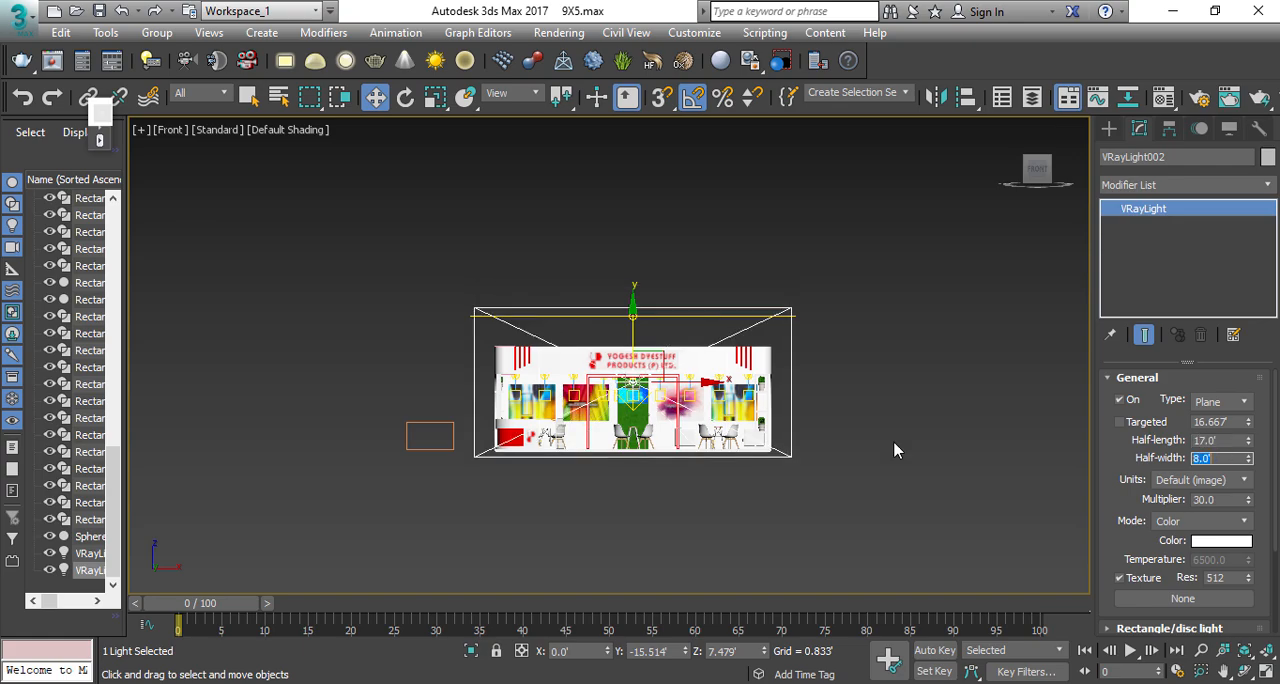
text(7)
key(Return)
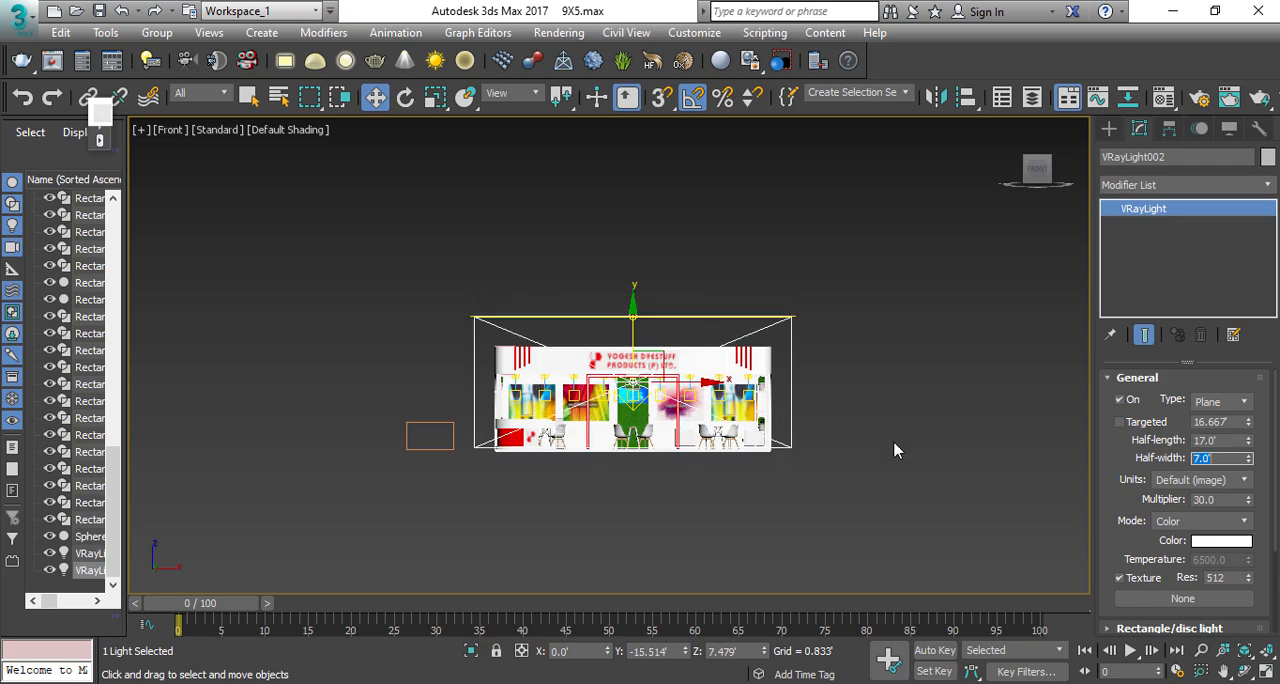
Step: Clone the front light behind the stall at a Y of about 16.16' and turn it around to face the stall
key(z)
key(t)
shift+drag(654, 377, 634, 194)
click(648, 431)
key(e)
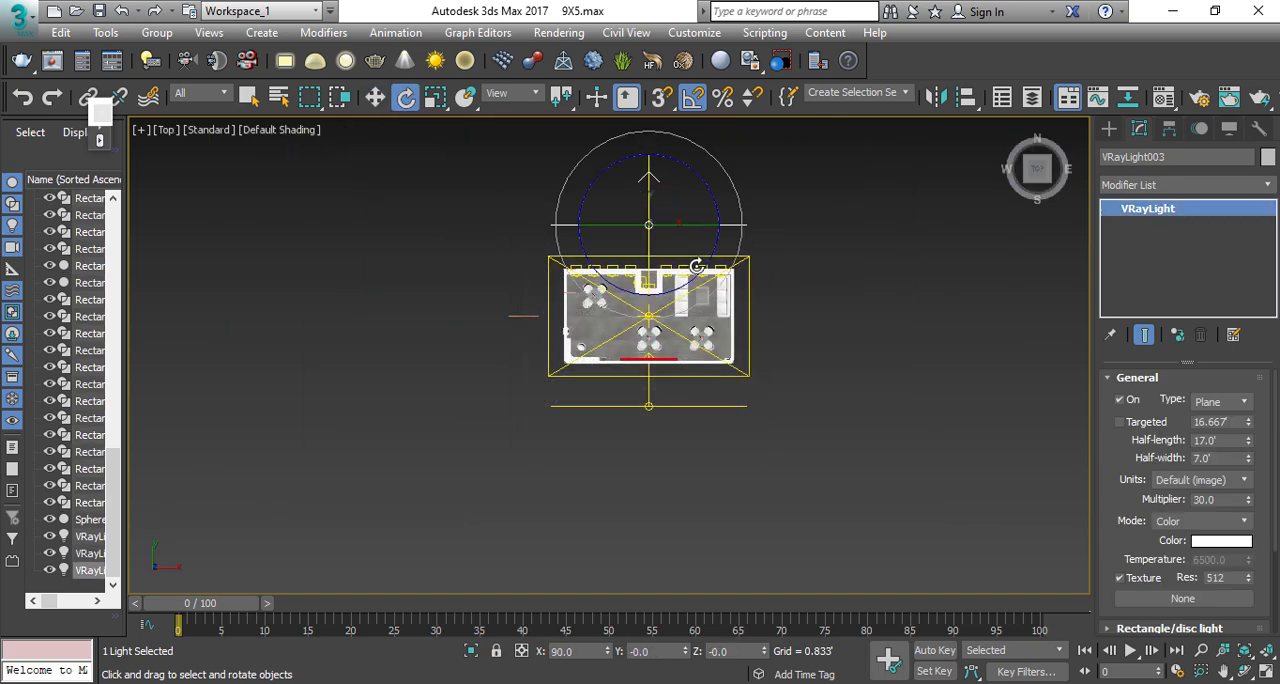
mouse_move(694, 266)
mouse_down()
mouse_move(709, 249)
mouse_move(704, 258)
mouse_up()
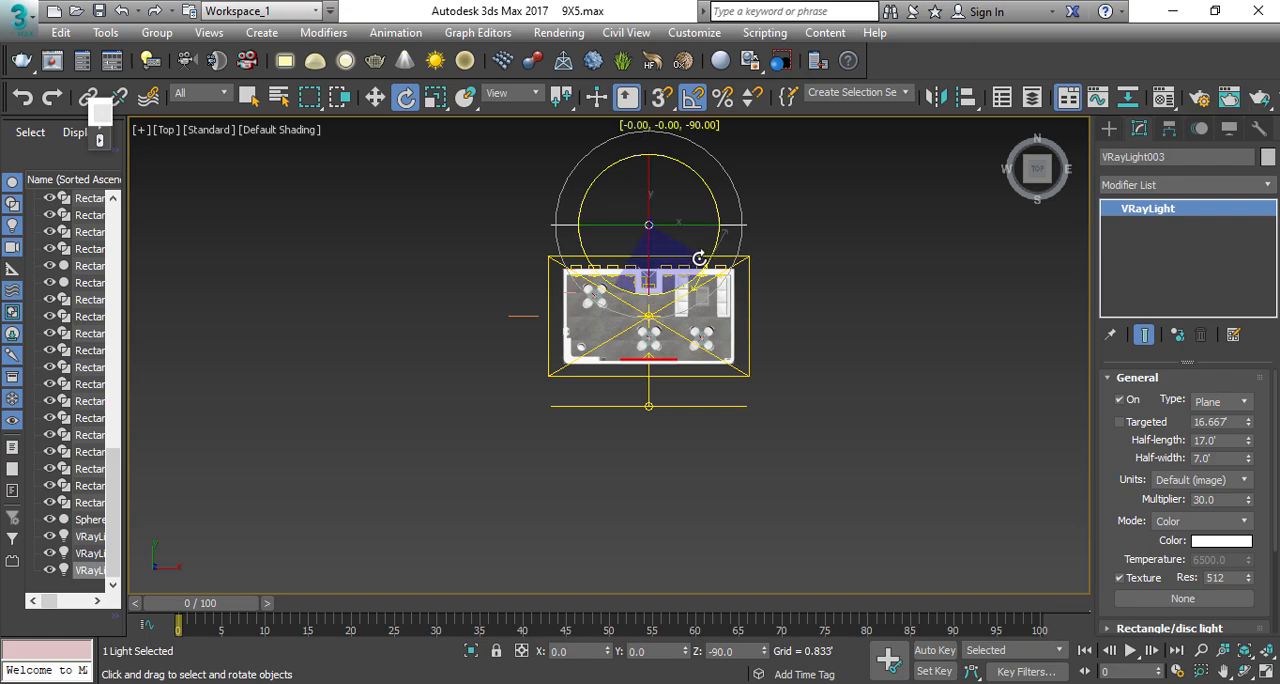
key(w)
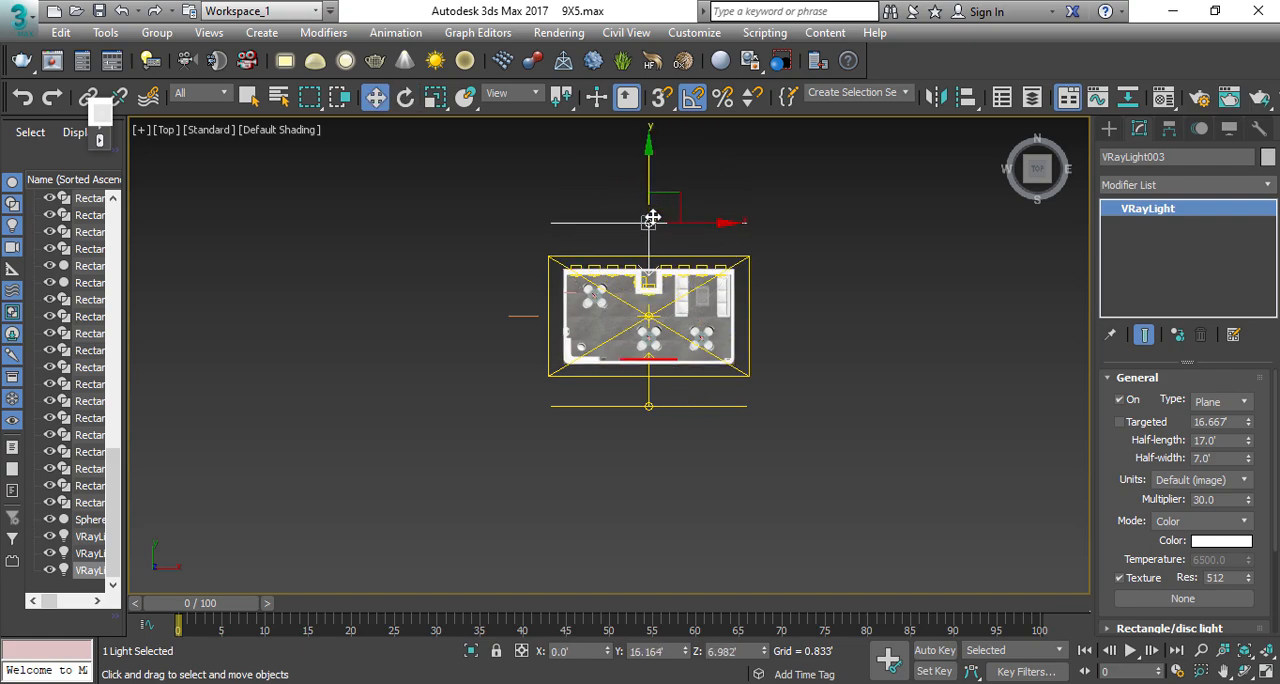
Step: Select the front and back lights together and clone them as instances rotated 90 degrees for the stall's two sides
ctrl+click(673, 405)
key(e)
shift+drag(680, 375, 700, 378)
click(642, 431)
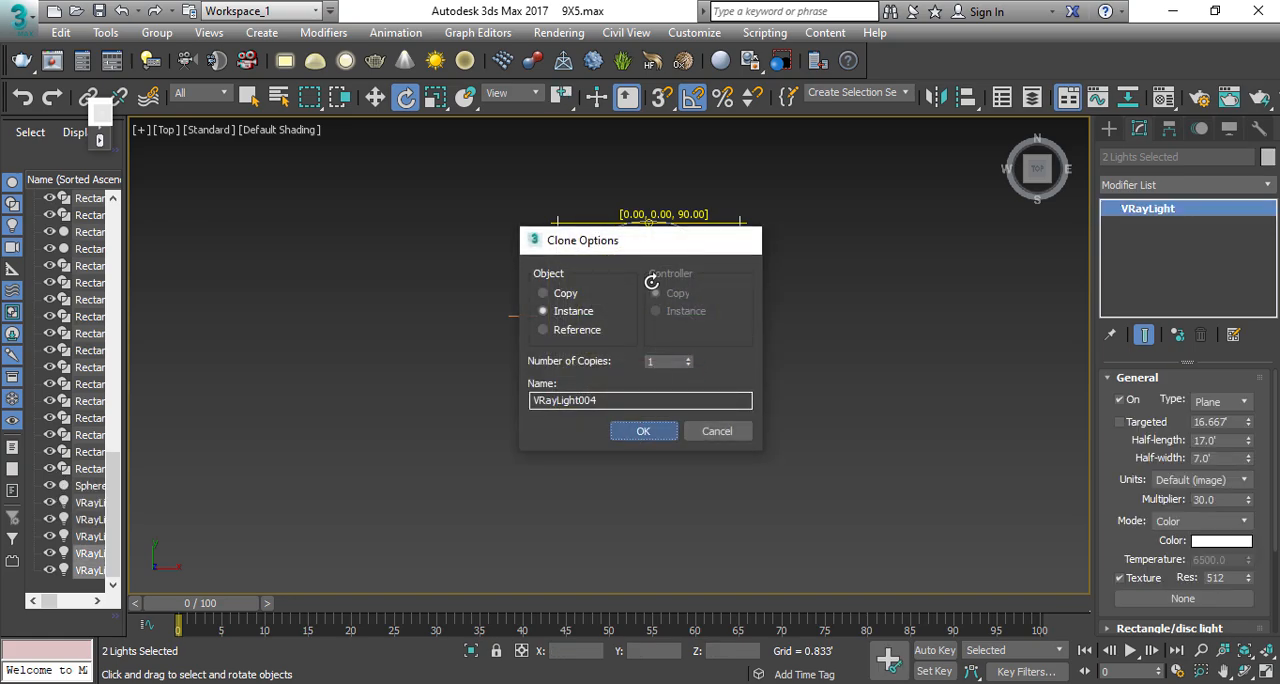
Step: Shift the two side lights outward from the stall and scale them down to a shorter length
key(w)
key(r)
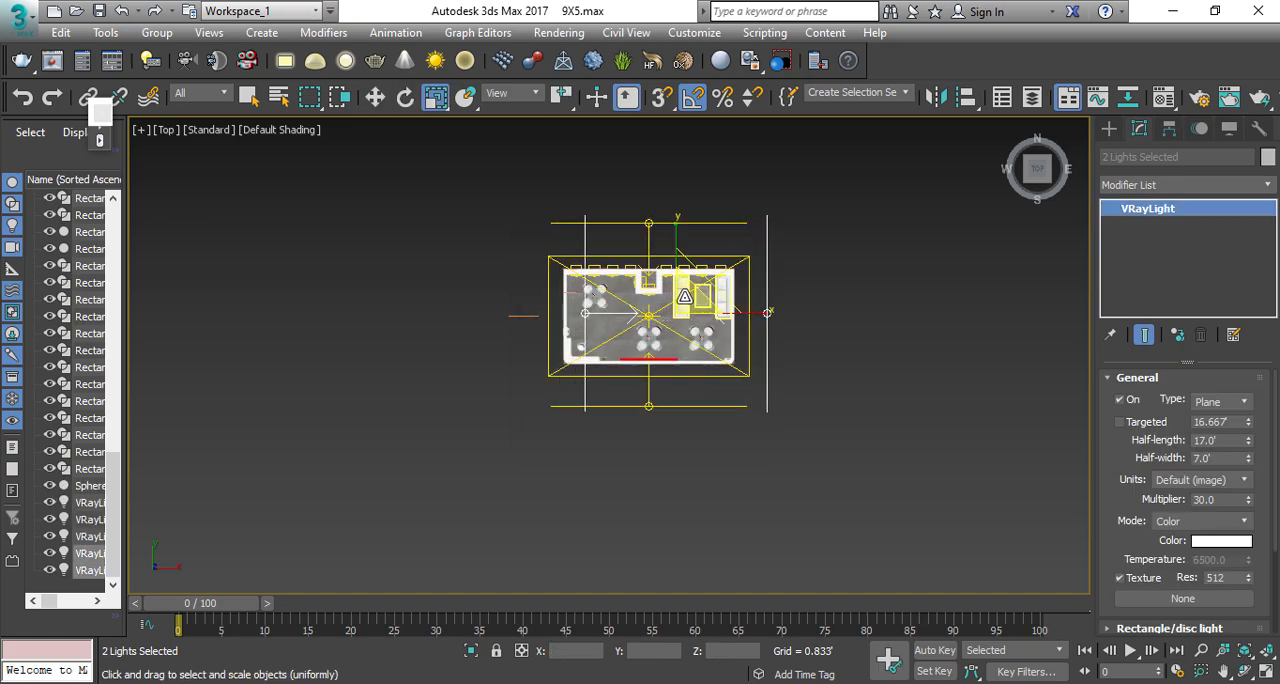
key(w)
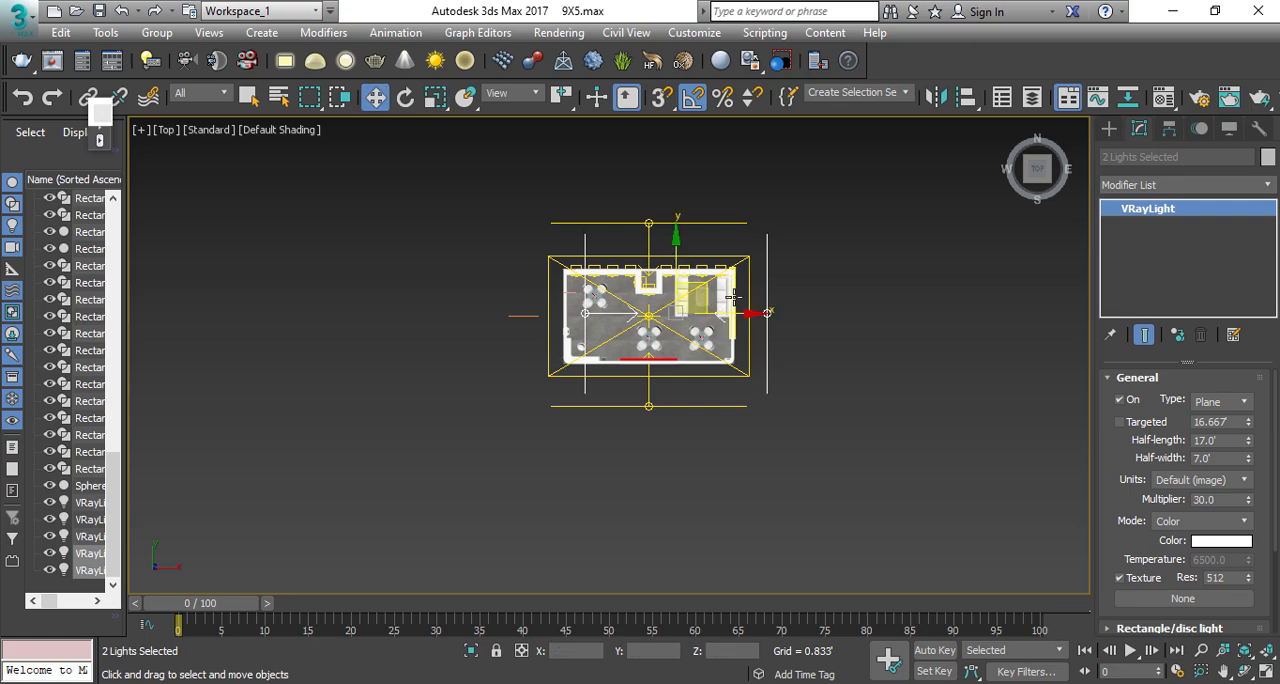
click(911, 352)
Step: Select the front light in the Perspective view, set its multiplier to 1.0 and make it invisible
key(p)
click(853, 351)
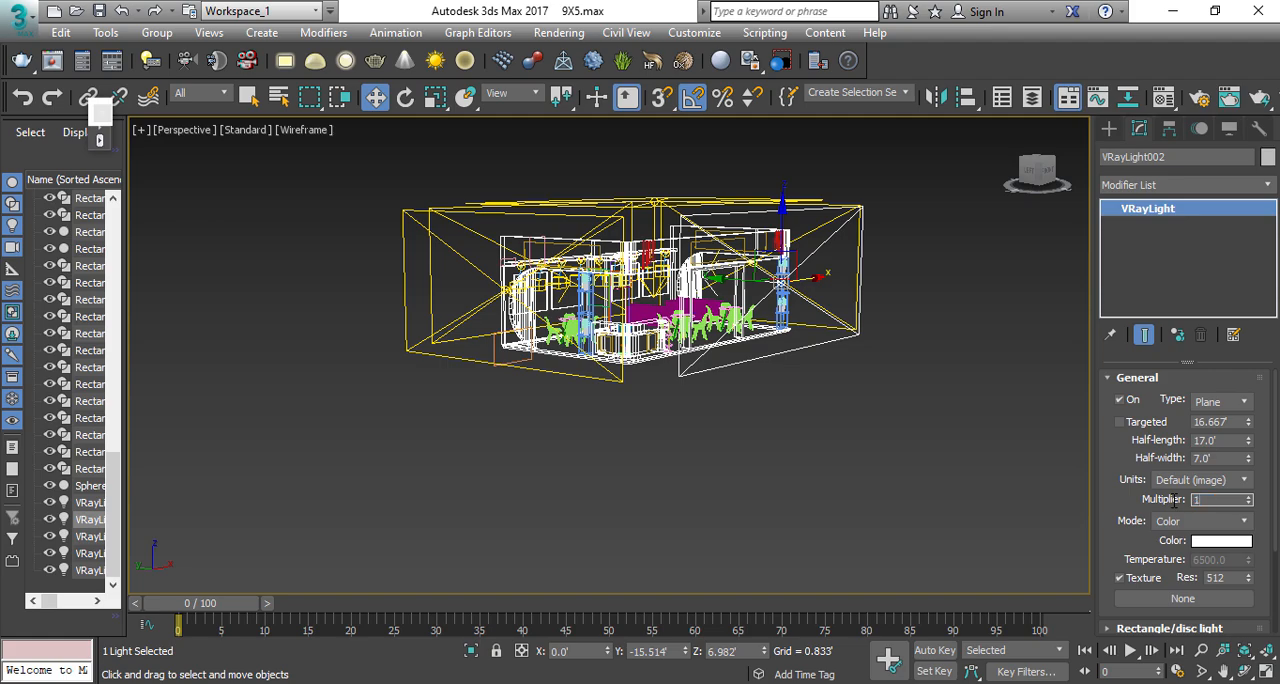
drag(1141, 512, 1124, 395)
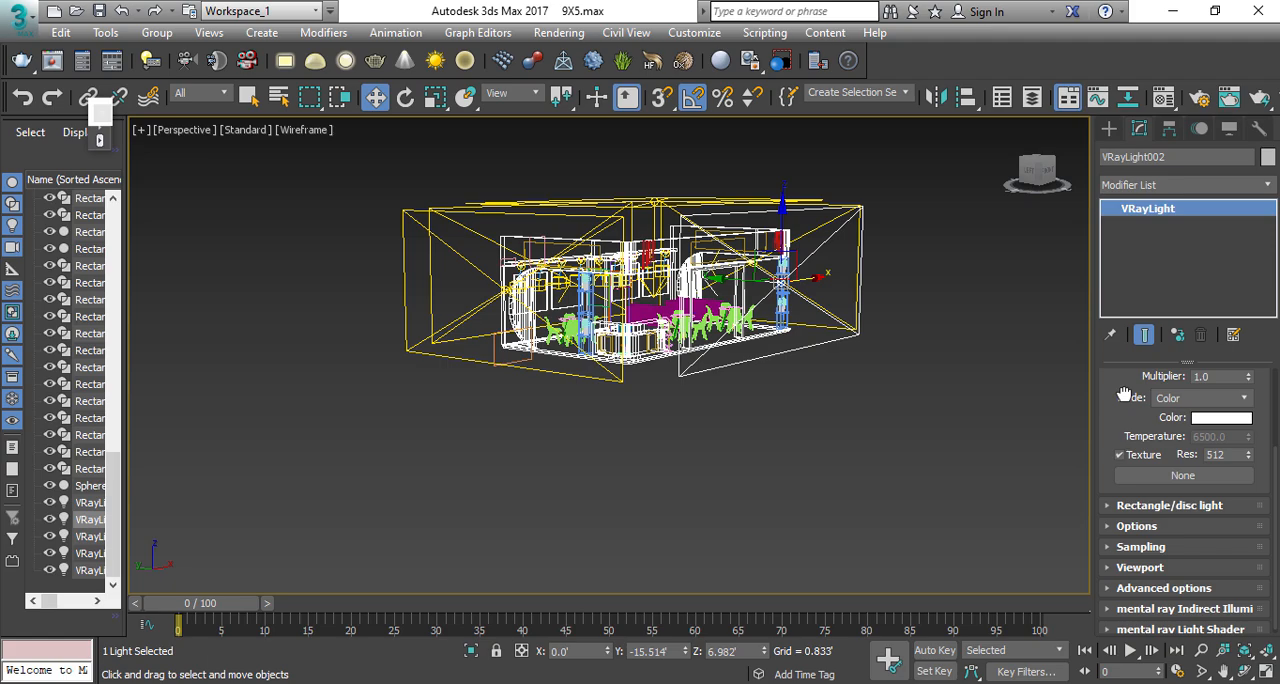
click(1157, 530)
click(689, 449)
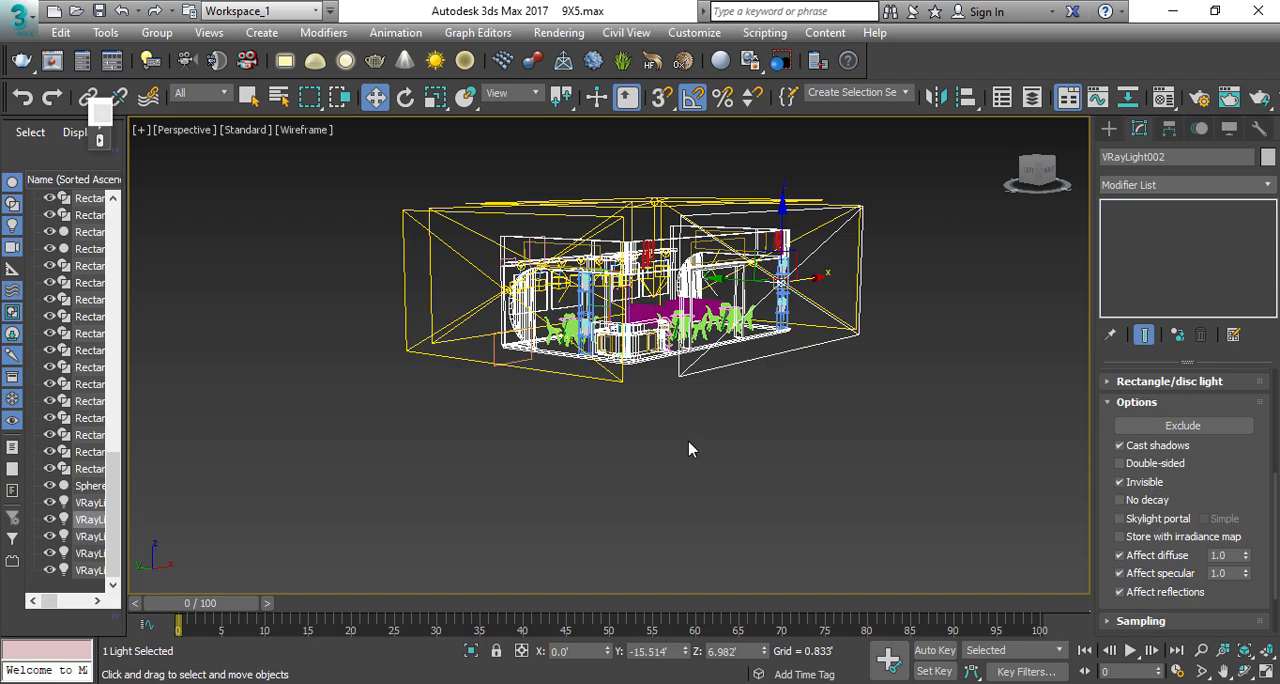
Step: Examine the stall and its light arrangement from several angles in wireframe and default shading, and check the framing with safe frames
scroll(690, 285, down, 3)
alt+middle_drag(692, 325, 685, 391)
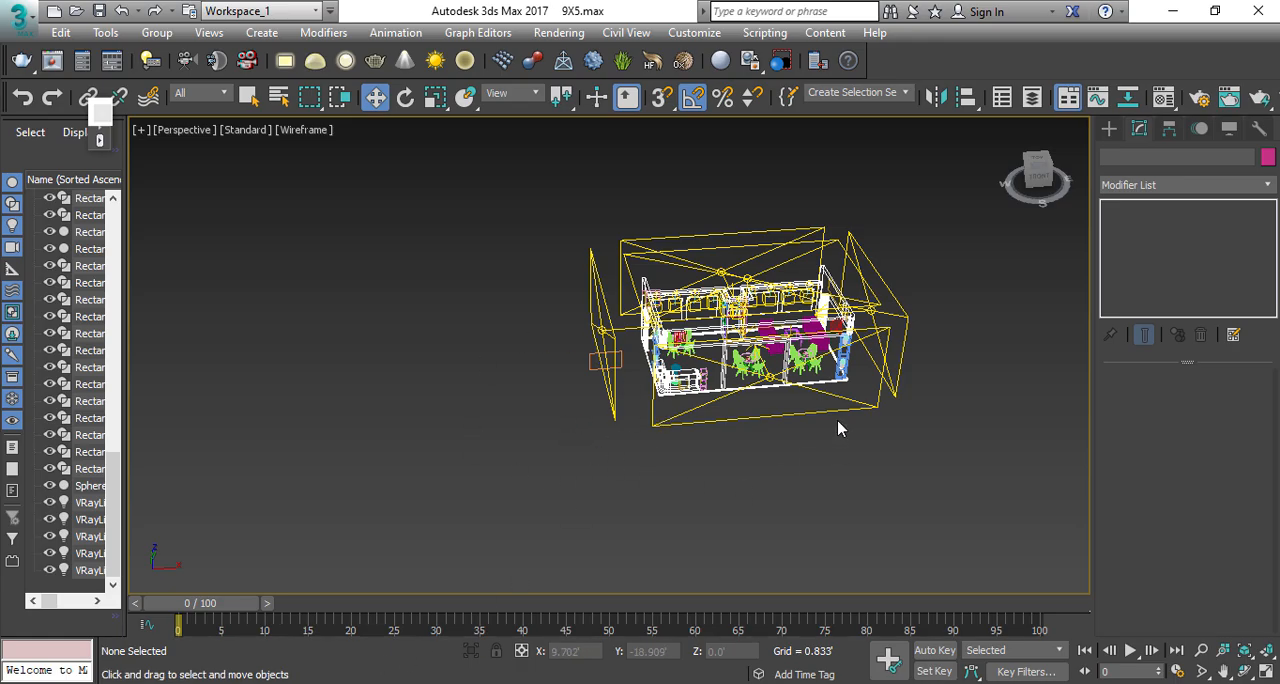
scroll(765, 295, up, 6)
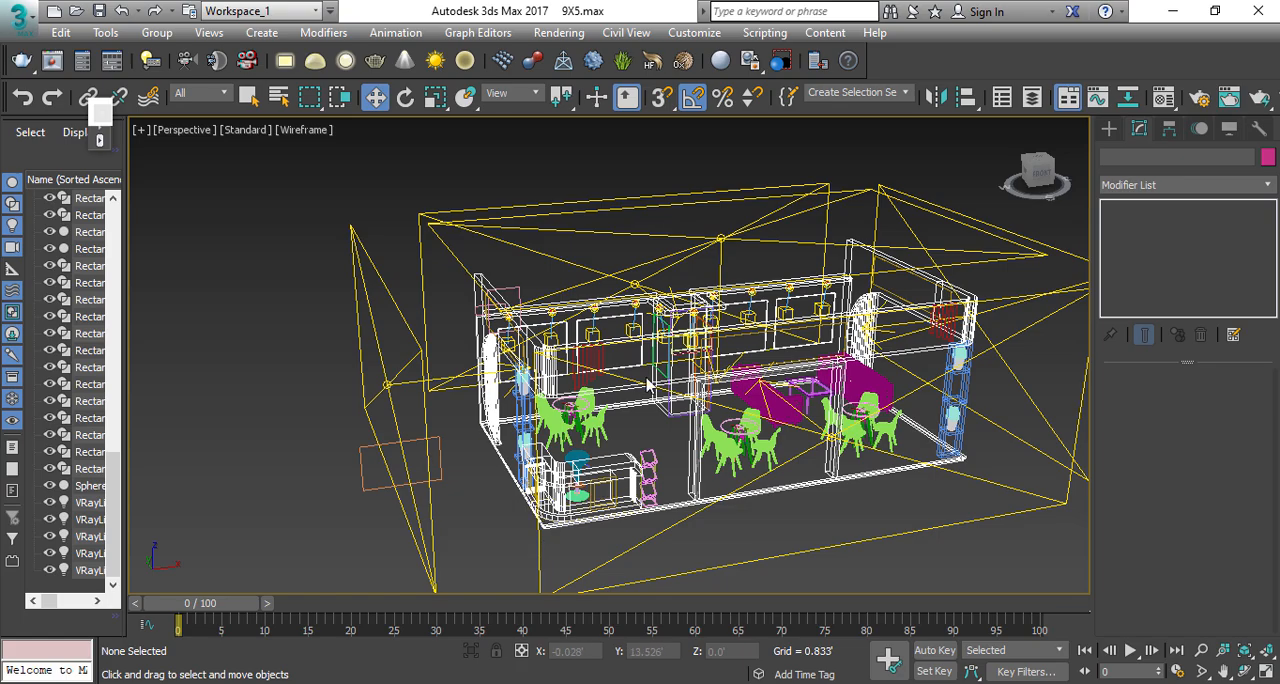
scroll(648, 387, down, 6)
scroll(645, 405, up, 3)
alt+middle_drag(640, 408, 682, 402)
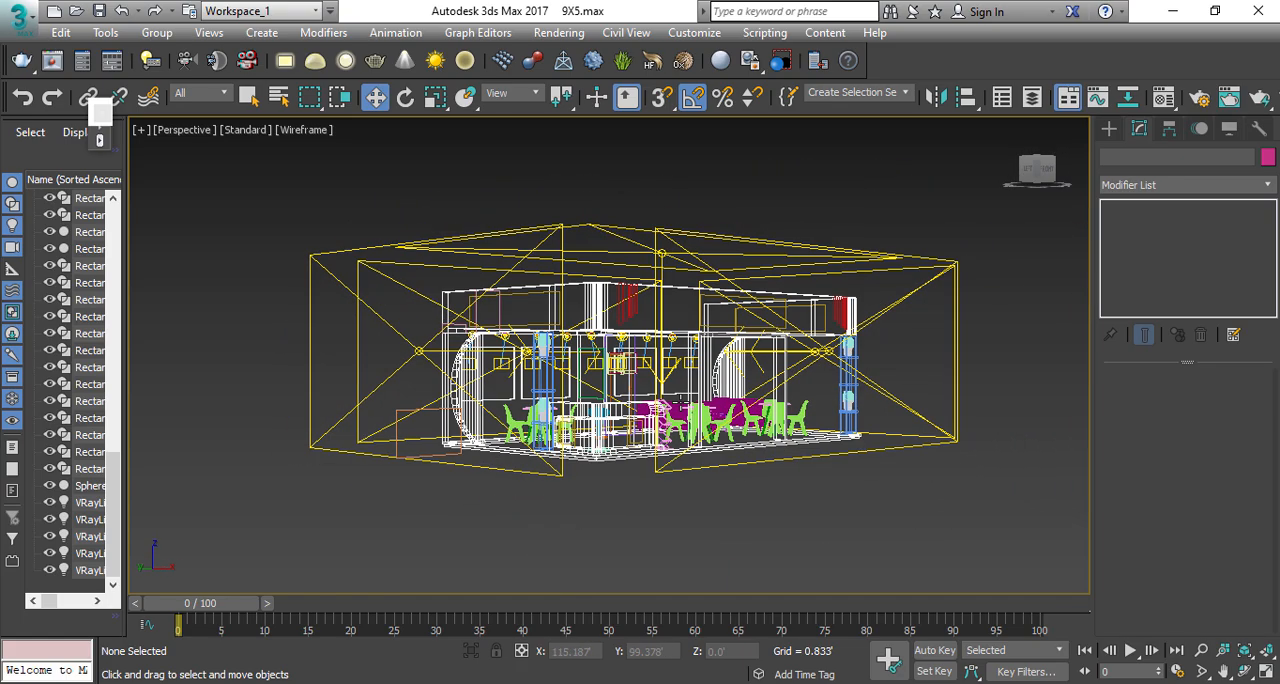
scroll(659, 412, up, 8)
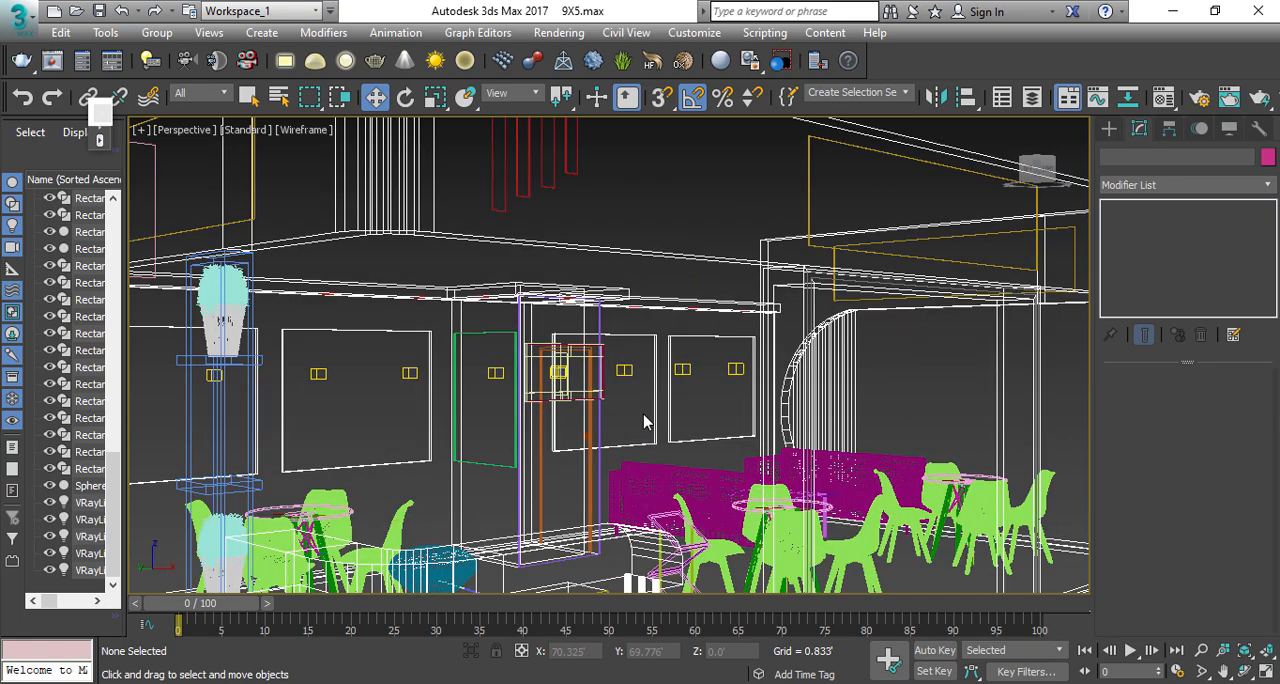
key(F3)
scroll(659, 412, down, 6)
scroll(643, 378, up, 4)
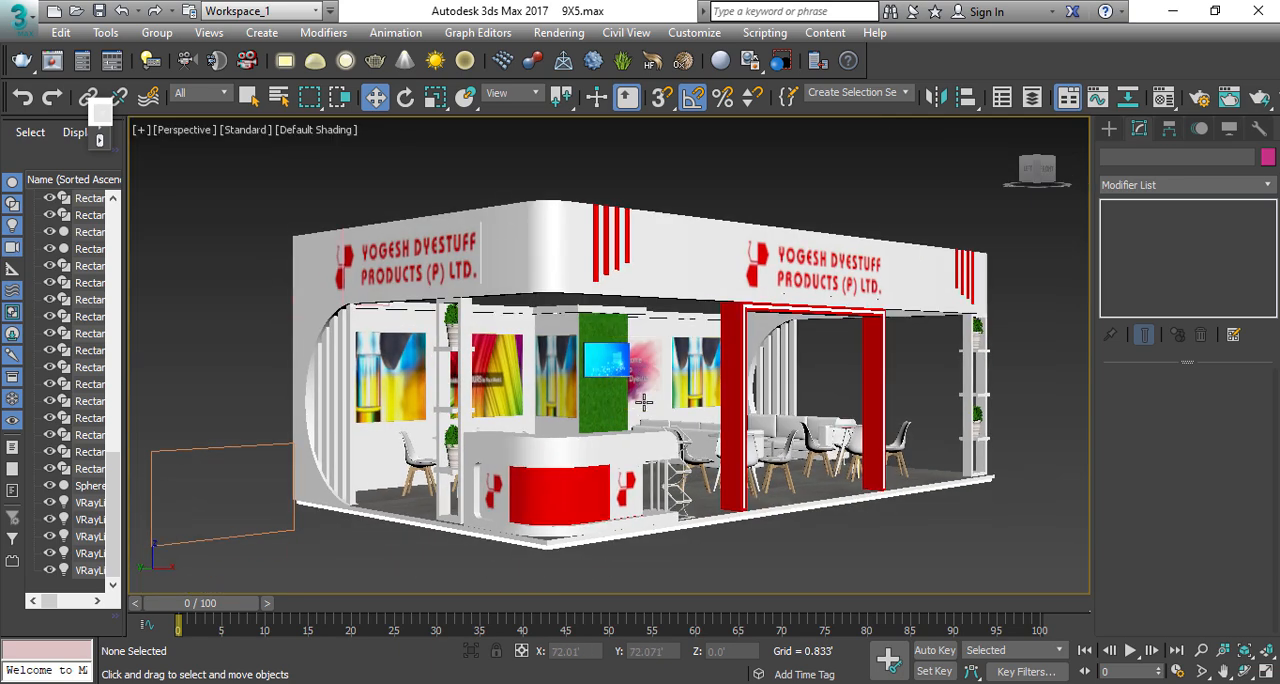
key(shift+f)
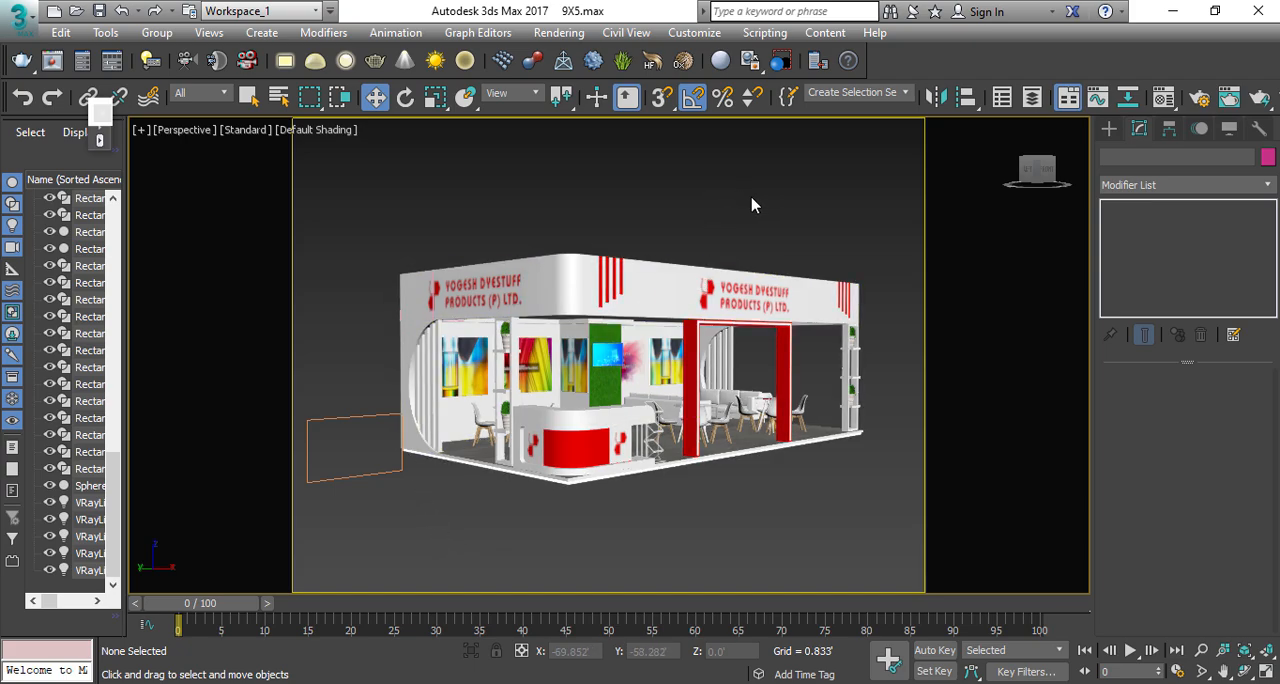
key(shift+f)
alt+middle_drag(753, 205, 819, 487)
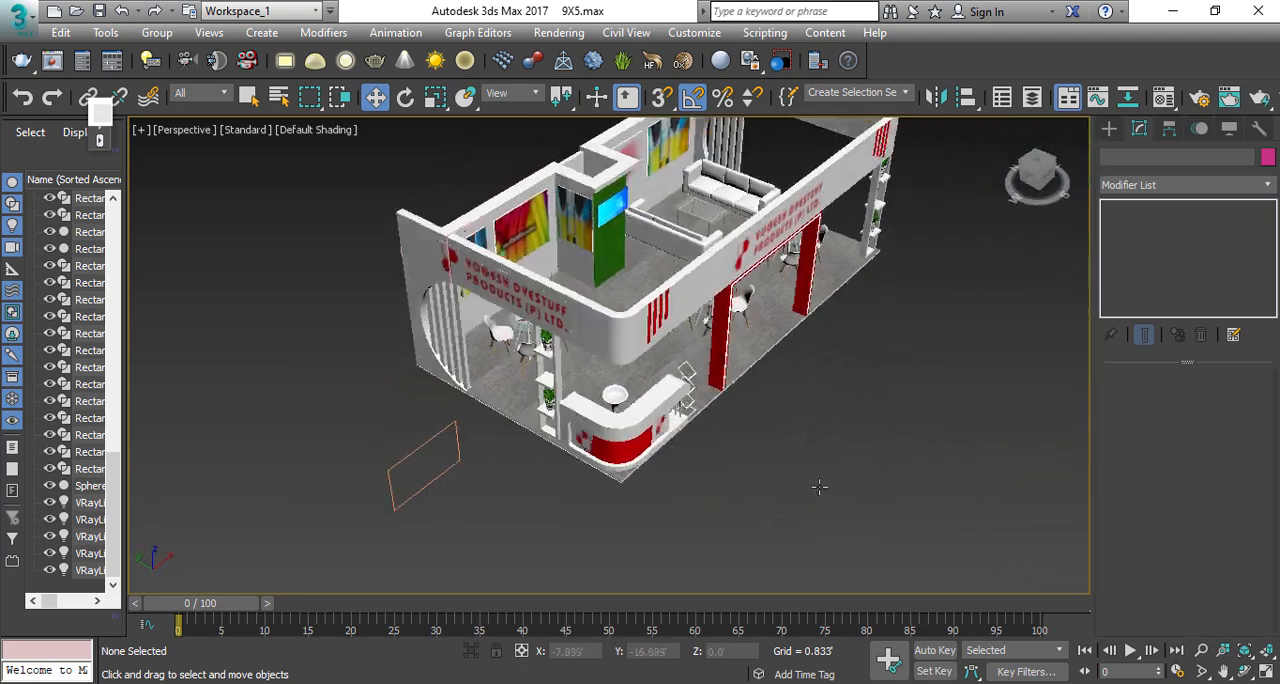
scroll(560, 250, up, 3)
Step: Merge all objects from the file spot light.max into the scene while working in the Top view
click(573, 243)
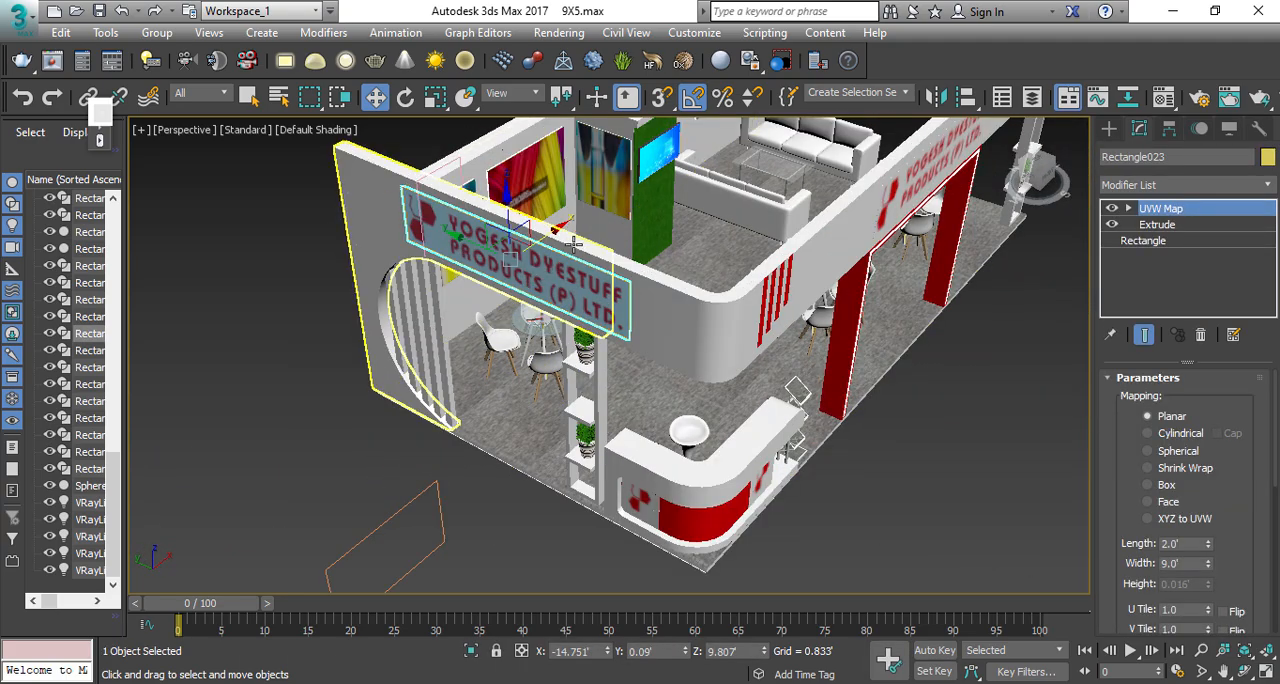
key(t)
scroll(480, 277, down, 5)
click(480, 280)
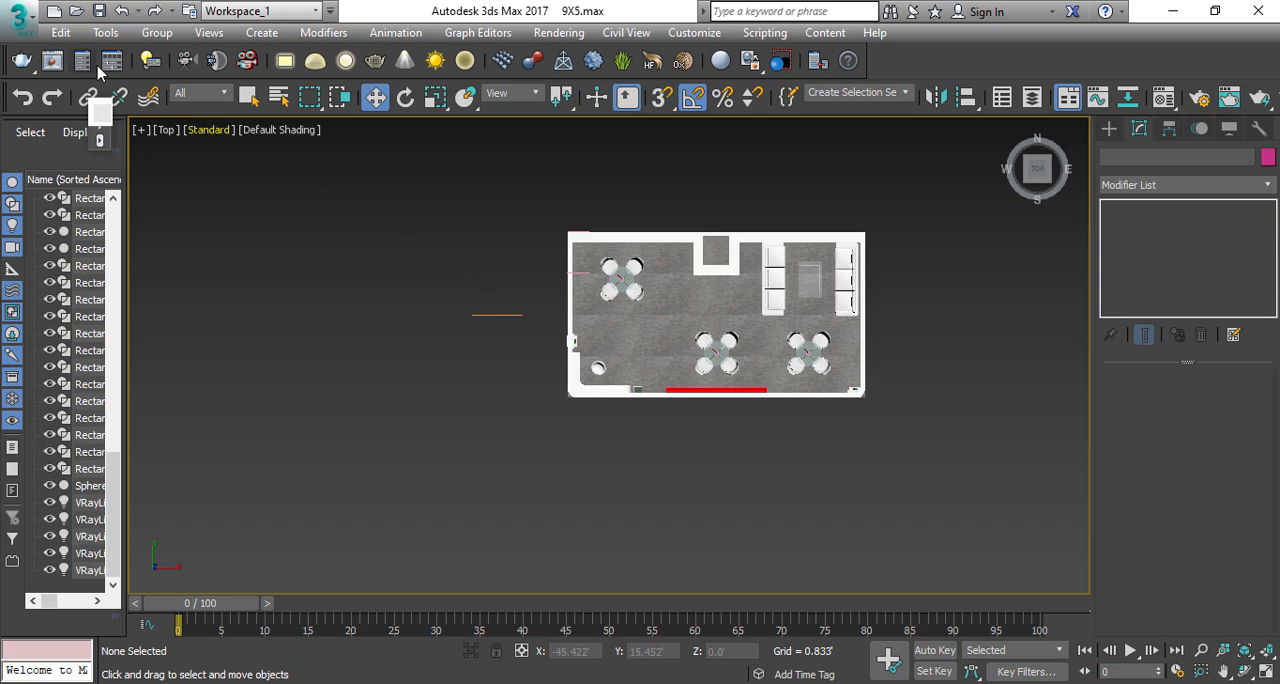
click(20, 18)
mouse_move(113, 288)
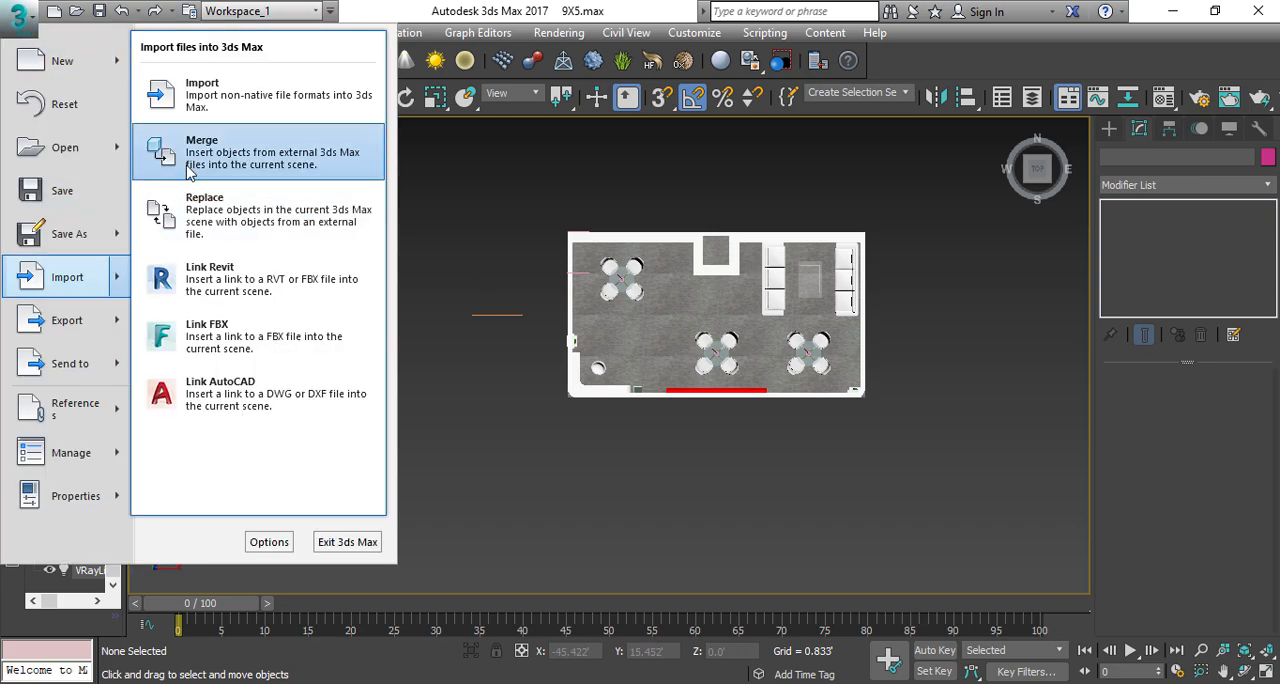
click(200, 140)
double_click(166, 124)
click(166, 126)
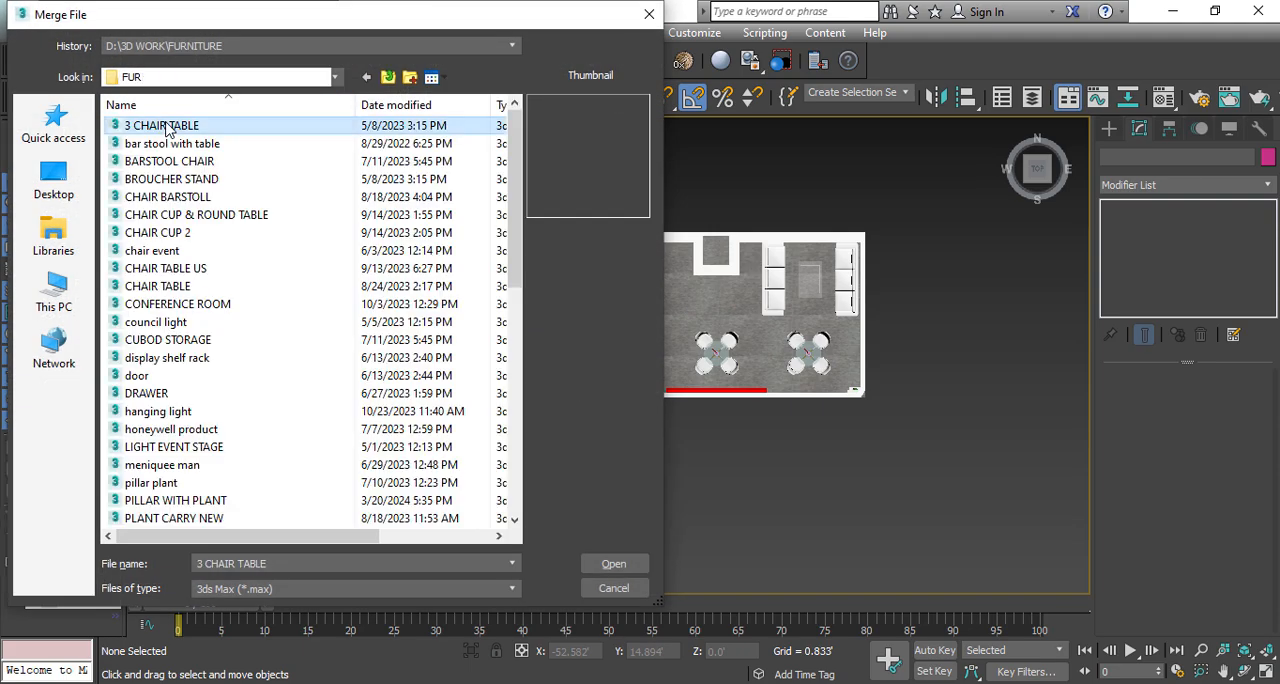
text(spot light)
key(Return)
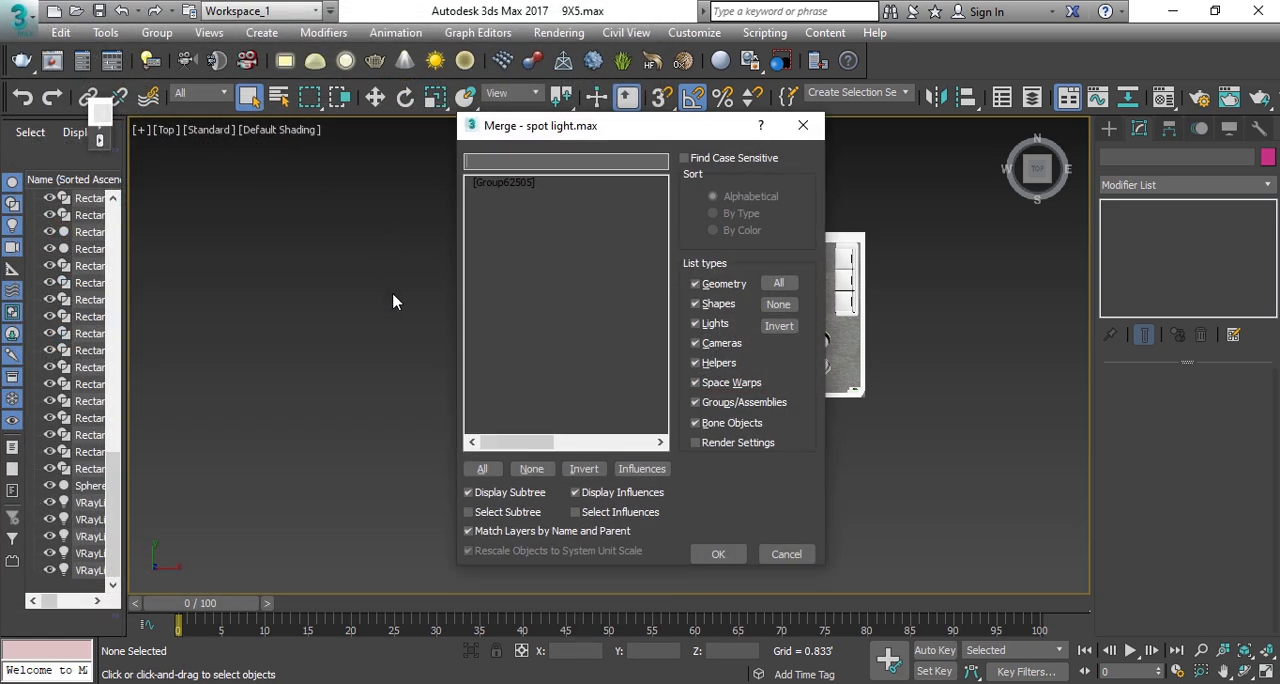
click(479, 470)
click(718, 554)
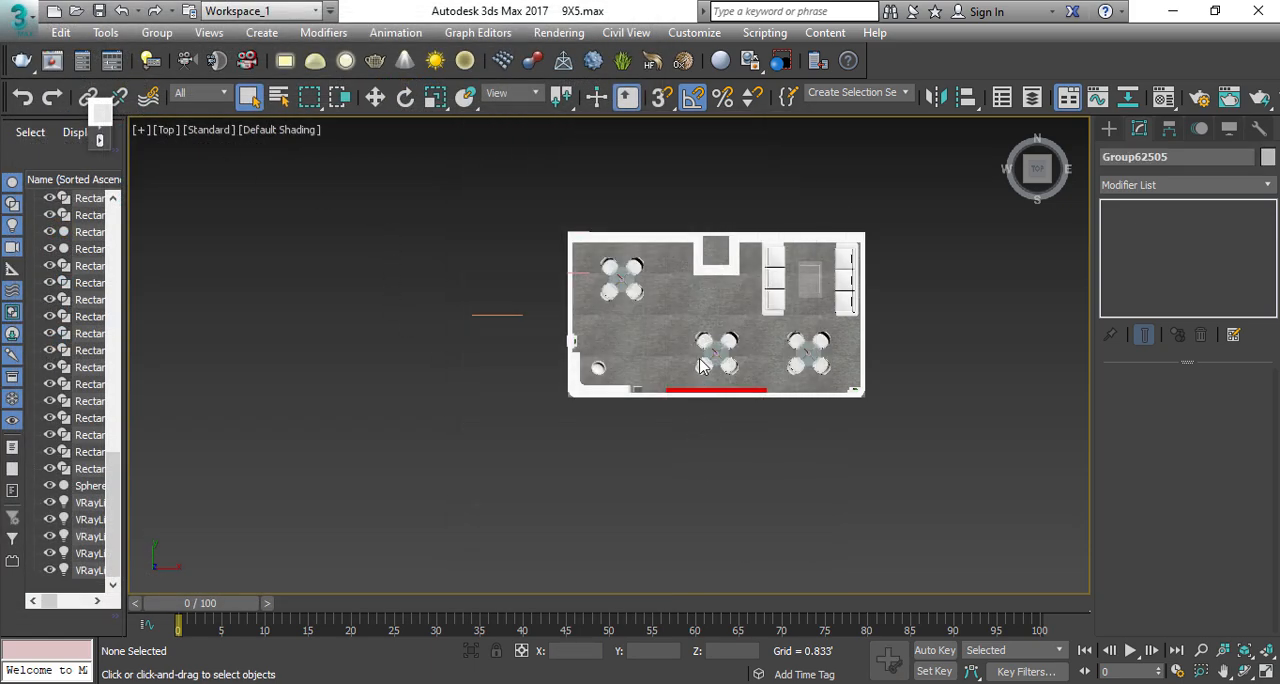
Step: Move the merged spotlight in the Top view to the stall's front edge, near the front-left corner
scroll(583, 408, up, 5)
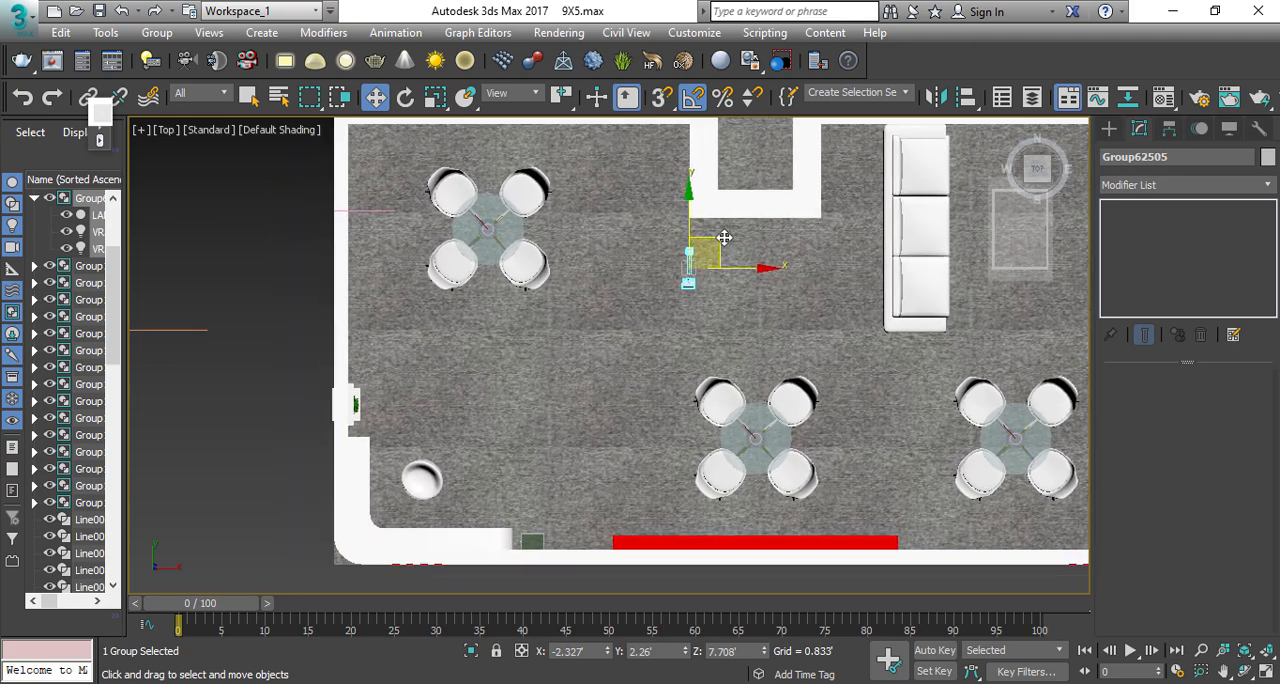
drag(612, 372, 456, 538)
middle_drag(469, 519, 515, 407)
Step: Raise the spotlight in the Left view and seat its base on the top front edge of the fascia
key(l)
scroll(457, 480, up, 5)
scroll(494, 414, up, 5)
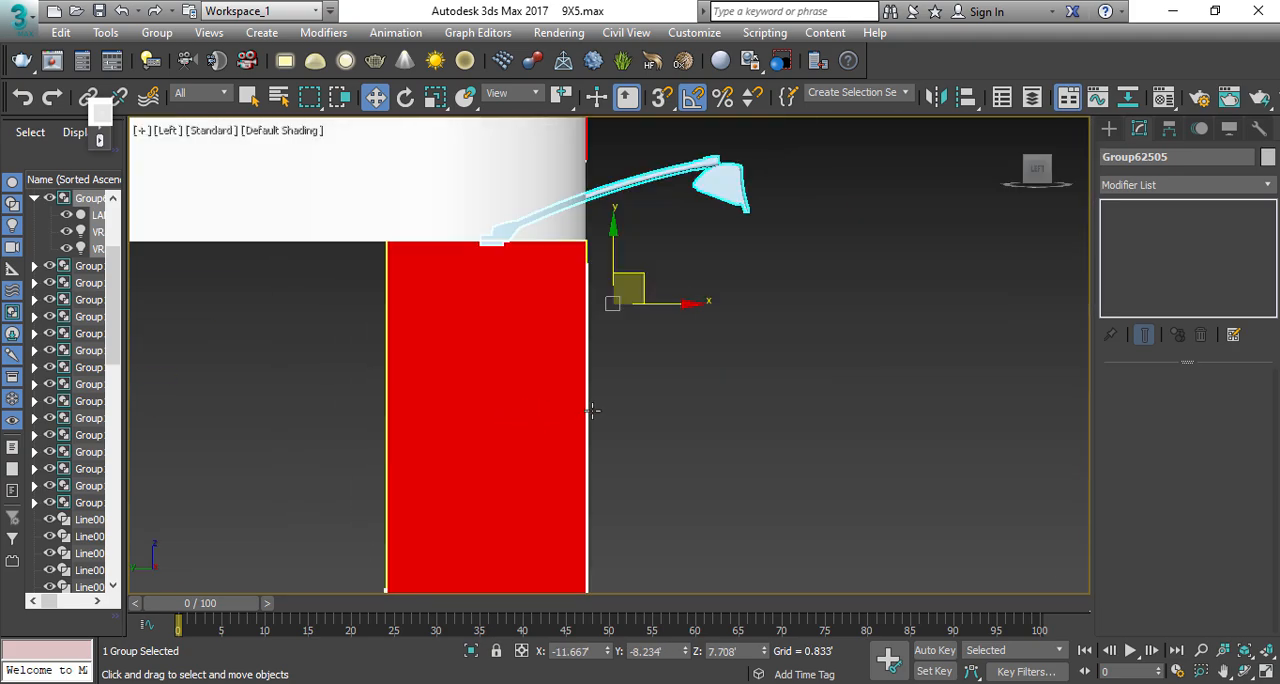
scroll(700, 250, down, 8)
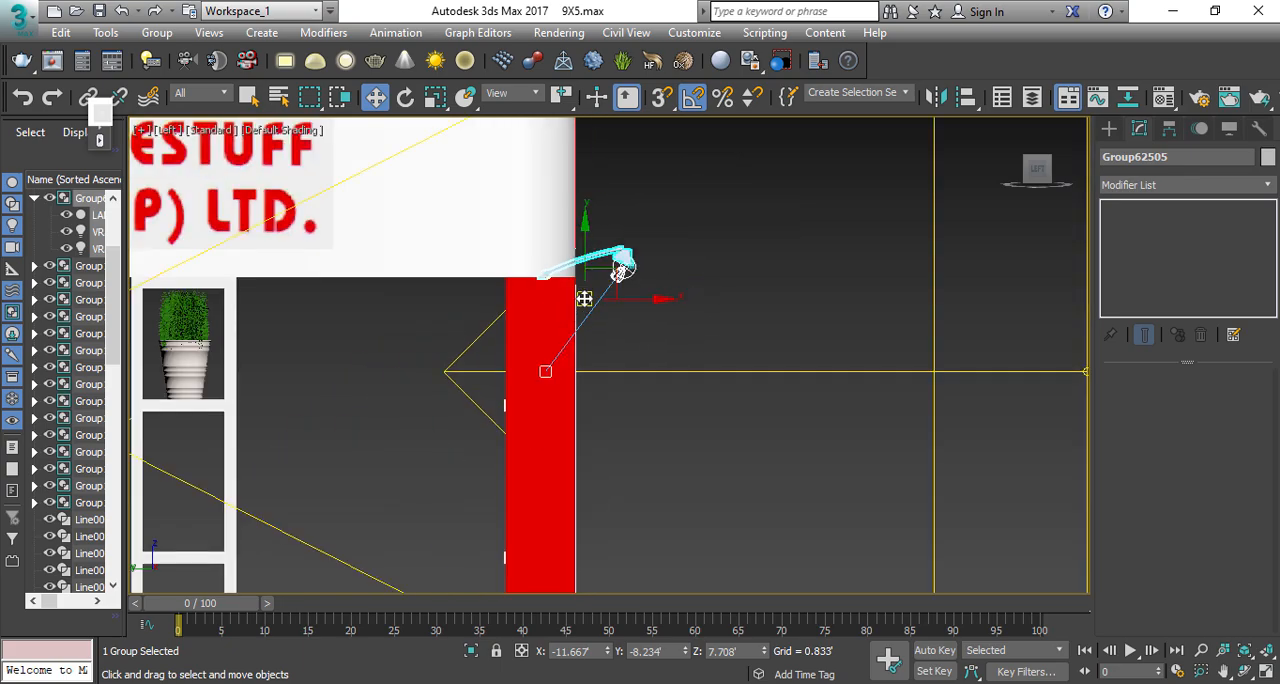
scroll(617, 449, up, 3)
drag(613, 461, 634, 306)
scroll(634, 300, up, 5)
scroll(636, 290, down, 5)
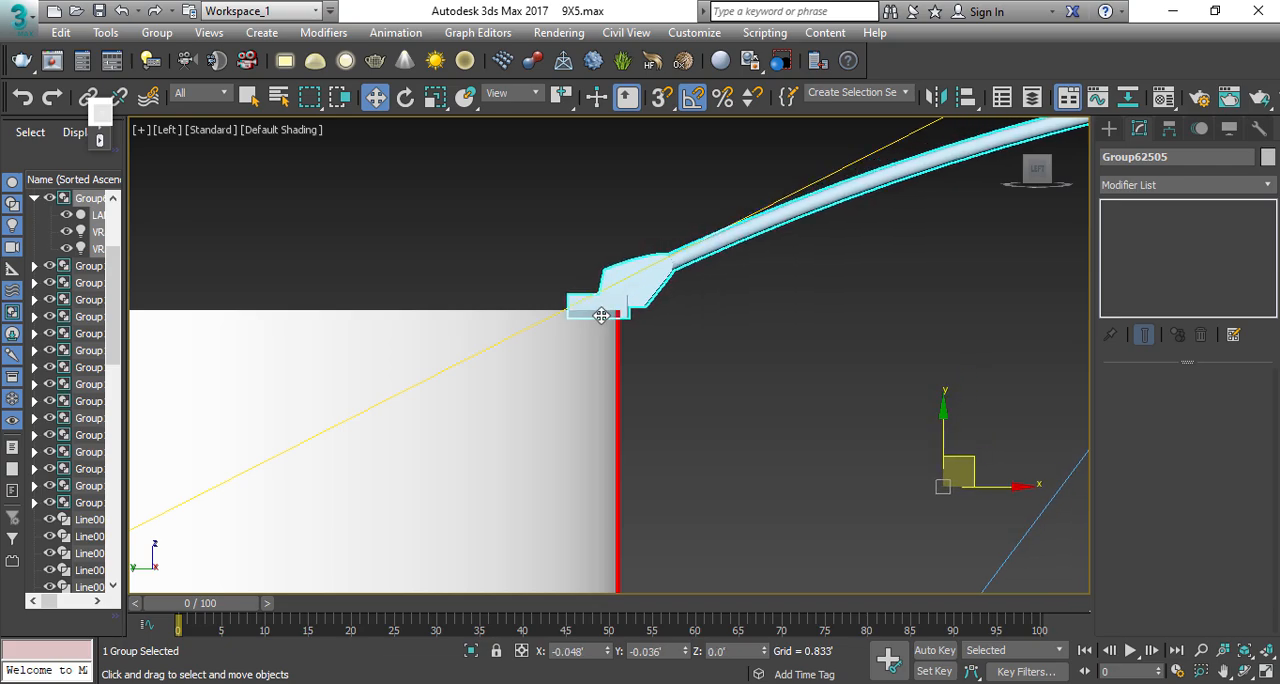
Step: Shift the spotlight along the front fascia to the logo's left end and clone it as four evenly spaced instances
key(t)
key(f)
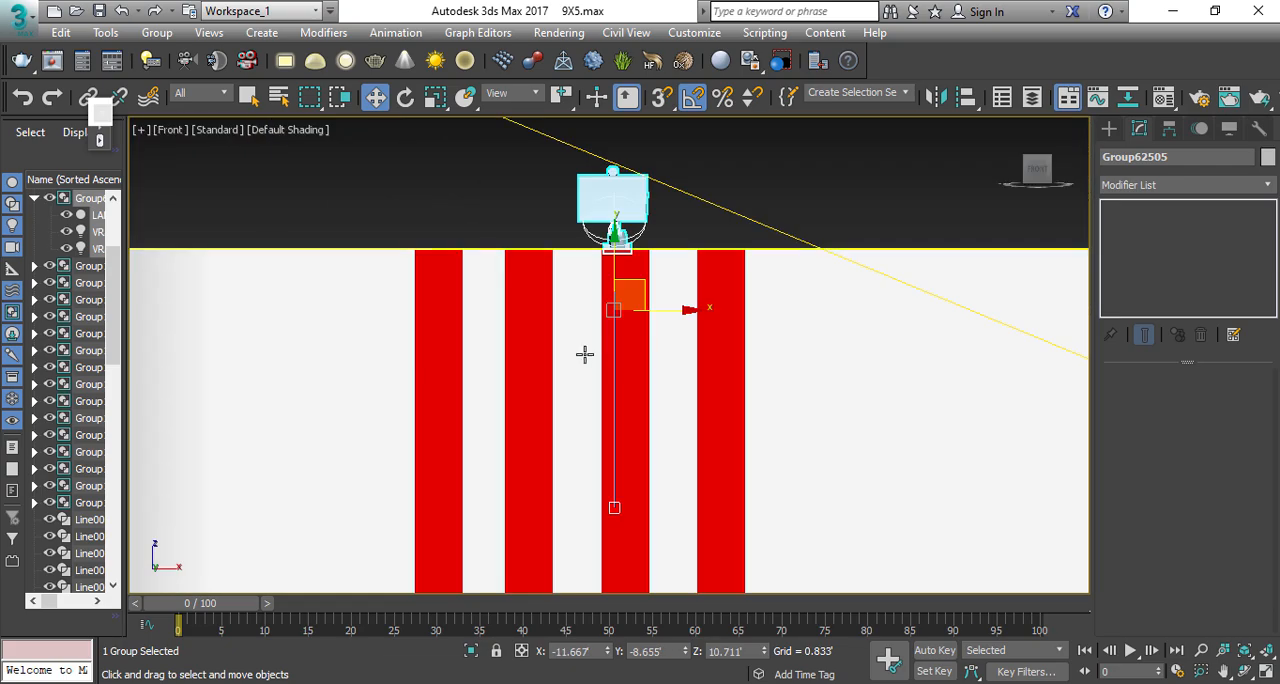
scroll(584, 335, down, 6)
scroll(645, 315, up, 5)
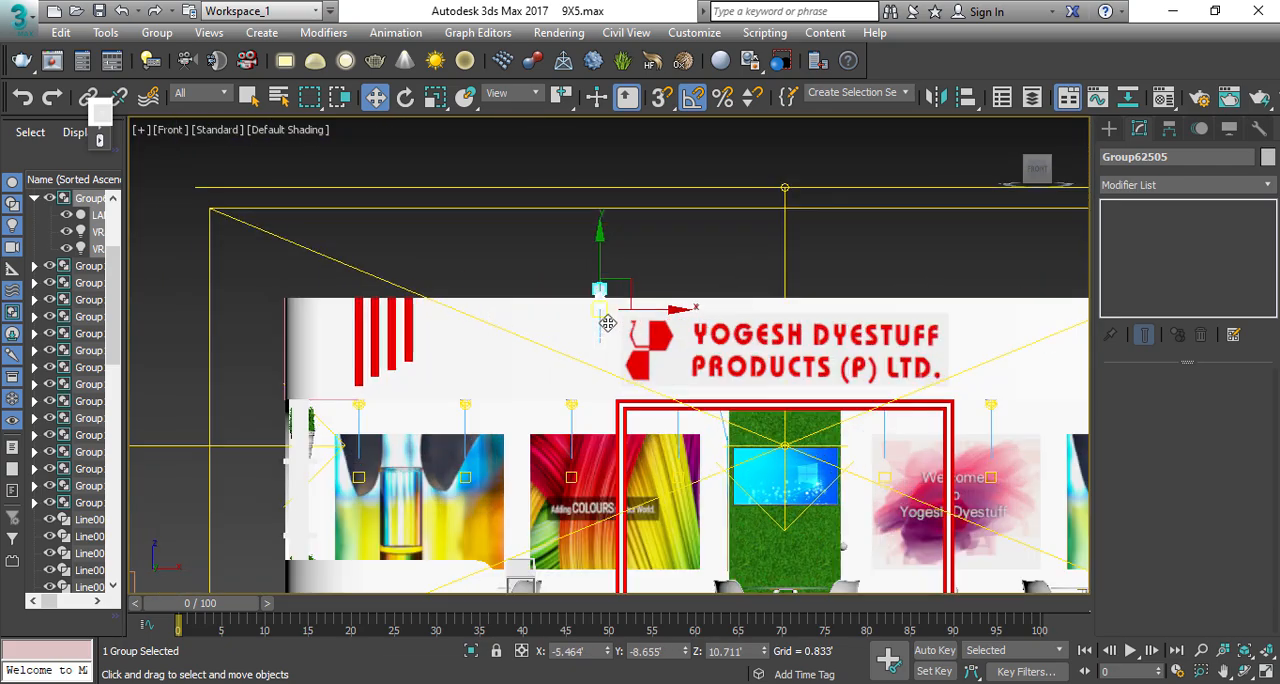
shift+drag(475, 301, 587, 302)
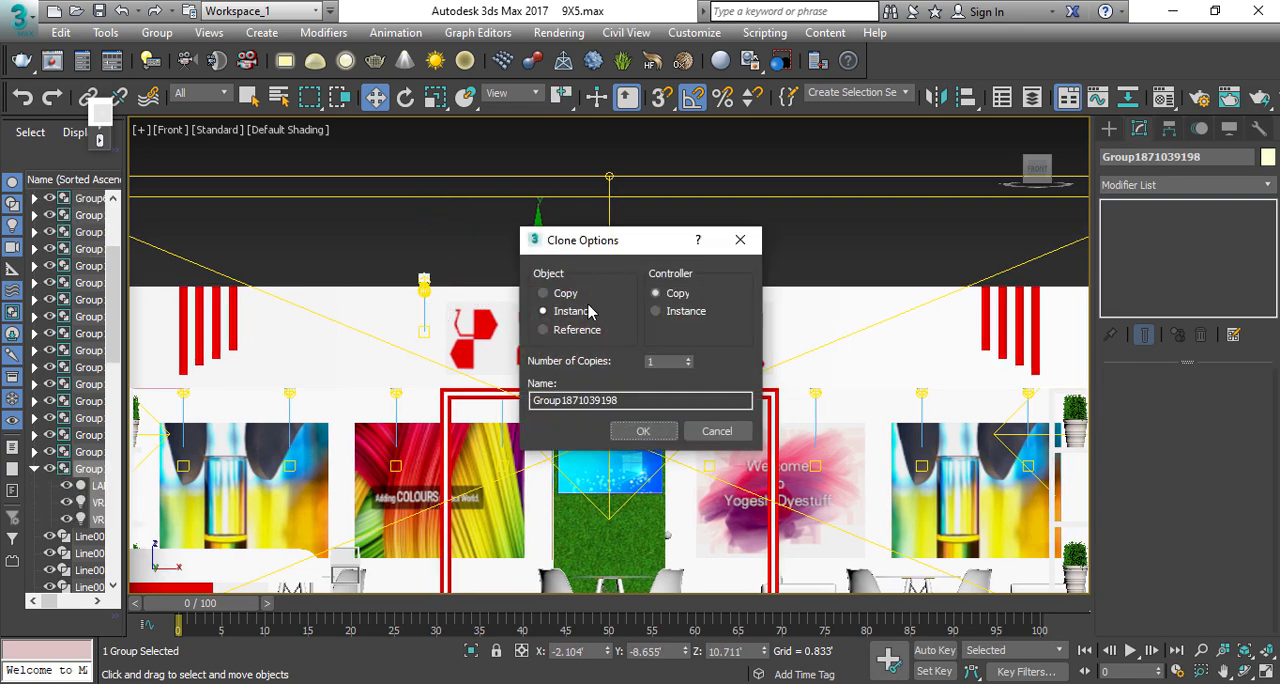
click(689, 359)
click(689, 359)
click(643, 431)
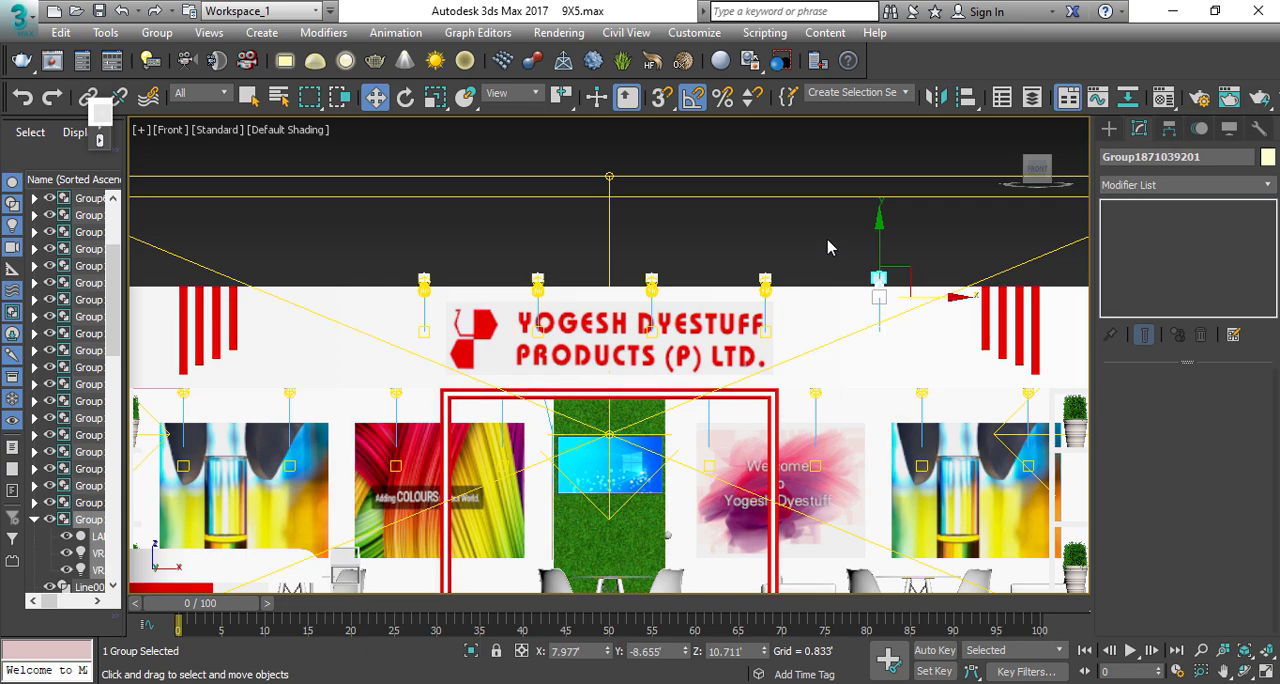
Step: Remove the surplus spotlight beyond the front logo and centre the remaining four above the logo
click(826, 250)
drag(657, 285, 645, 286)
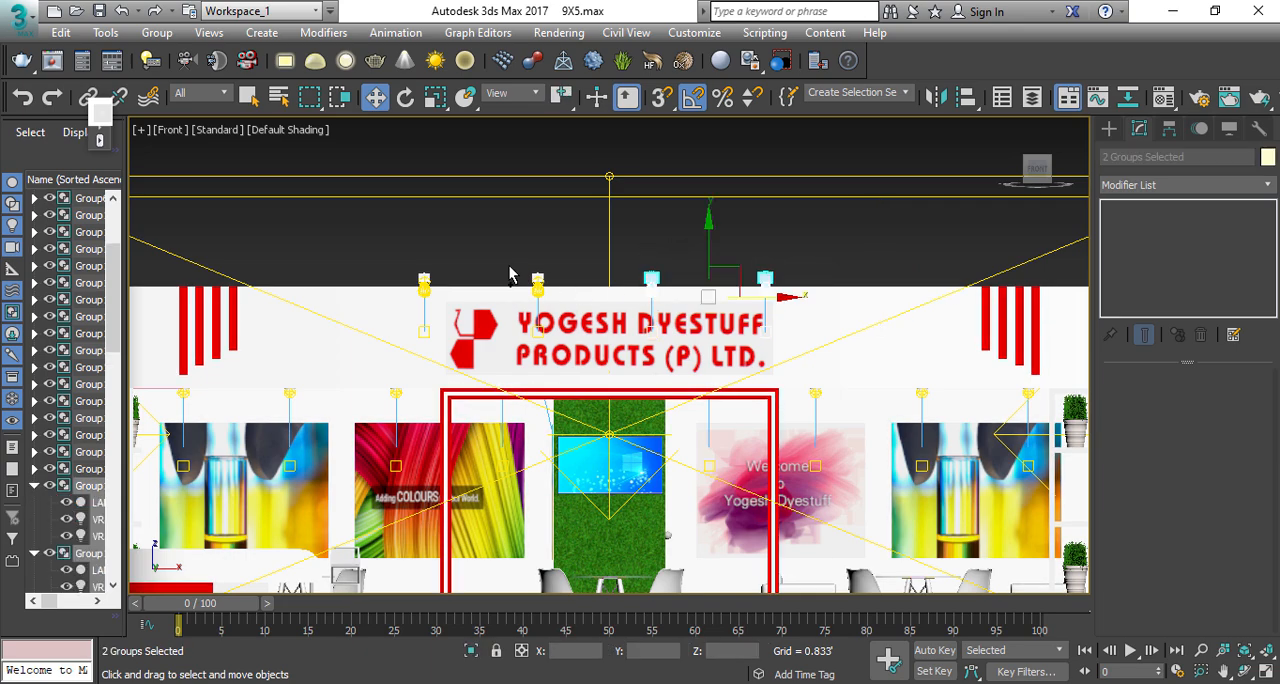
ctrl+drag(443, 287, 445, 289)
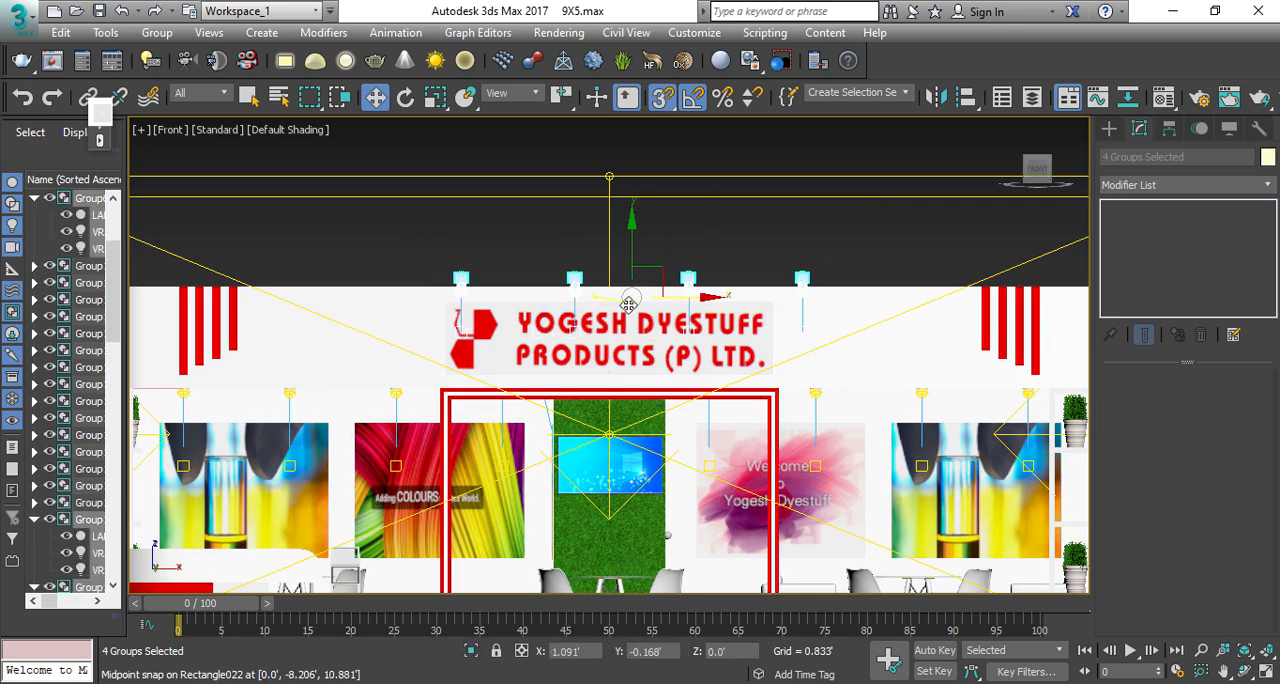
scroll(620, 390, down, 5)
Step: Clone the four front spotlights to the stall's left side in the Top view and rotate the copies 90 degrees
key(t)
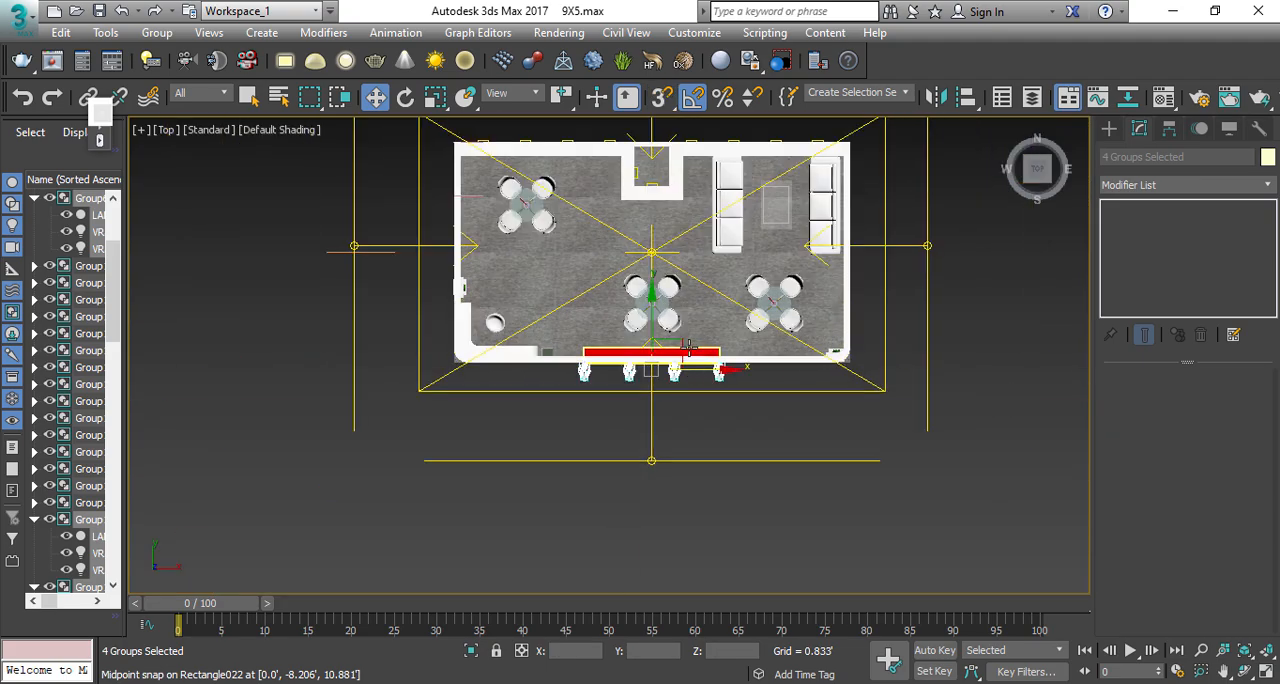
mouse_move(655, 366)
shift+mouse_down()
mouse_move(560, 284)
mouse_move(396, 203)
shift+mouse_up()
click(640, 431)
scroll(463, 285, up, 5)
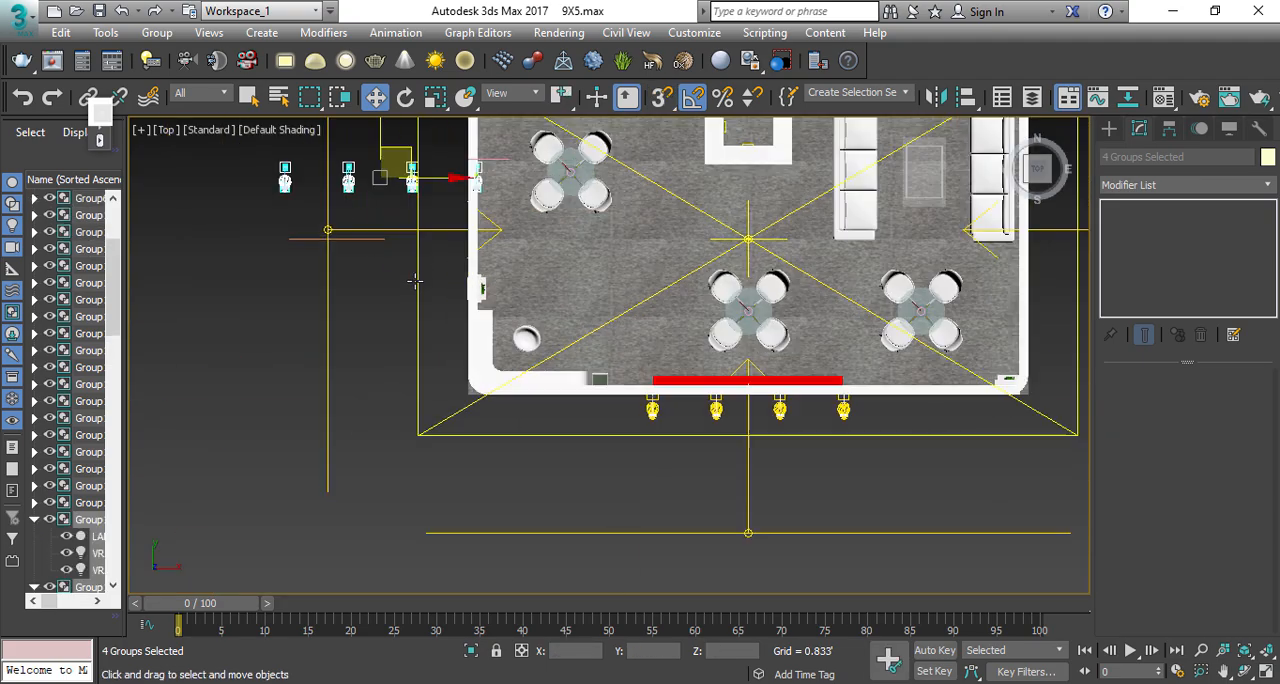
key(e)
drag(473, 258, 446, 251)
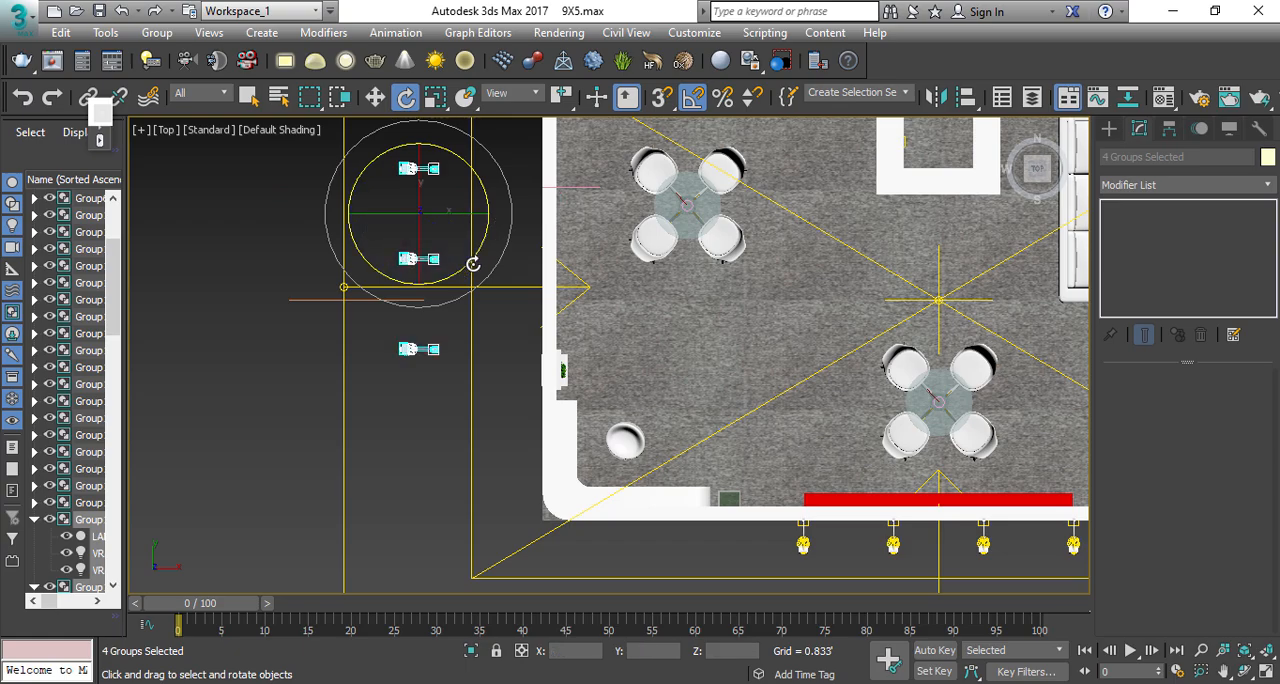
Step: Move the four rotated spotlights against the left side wall so their bases sit on the fascia edge
key(w)
drag(449, 200, 560, 259)
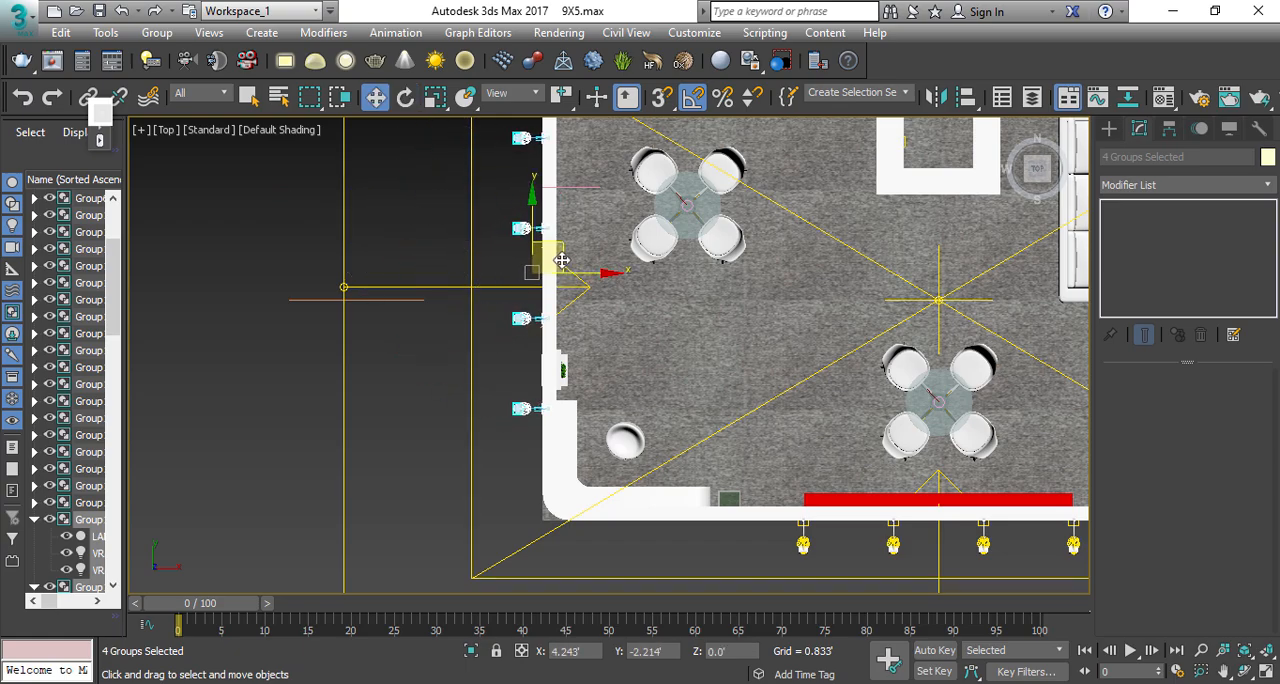
scroll(563, 260, up, 2)
scroll(612, 317, down, 3)
middle_drag(614, 312, 660, 260)
Step: Delete the side spotlight standing beyond the side logo and select the three remaining side spotlights
key(p)
scroll(601, 391, up, 3)
scroll(601, 391, down, 3)
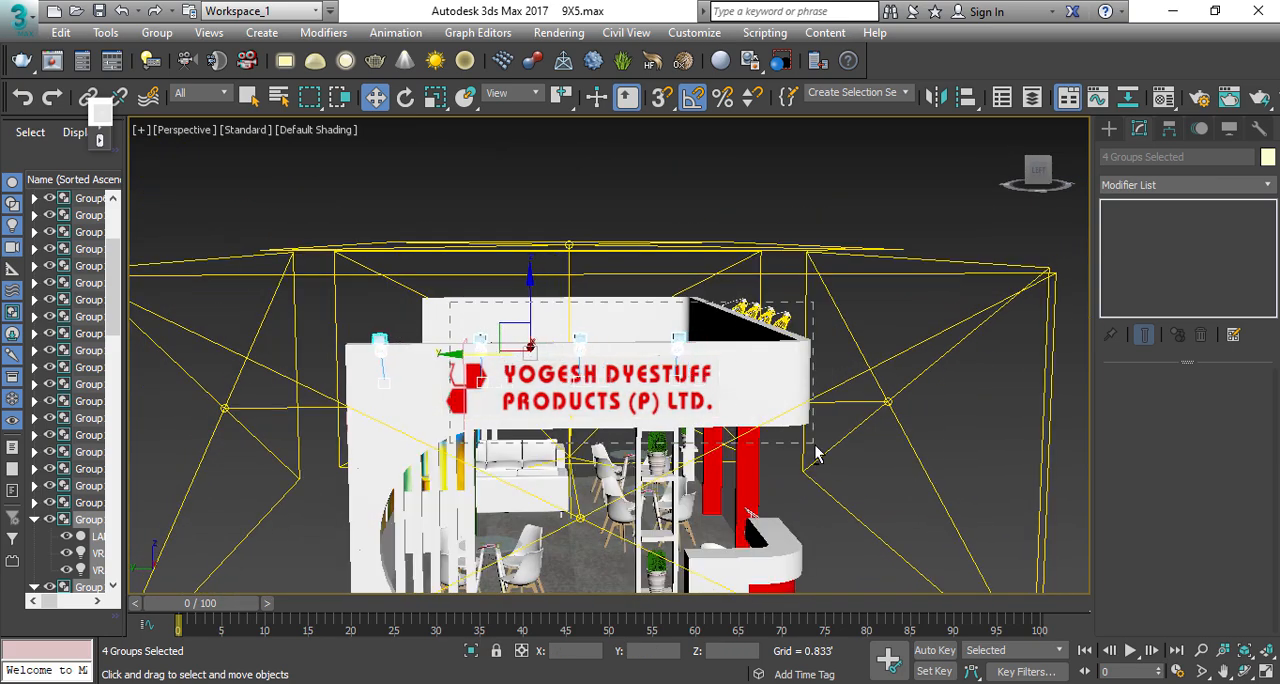
alt+drag(815, 446, 819, 452)
key(Delete)
click(482, 347)
click(580, 342)
ctrl+click(679, 342)
ctrl+click(480, 342)
key(t)
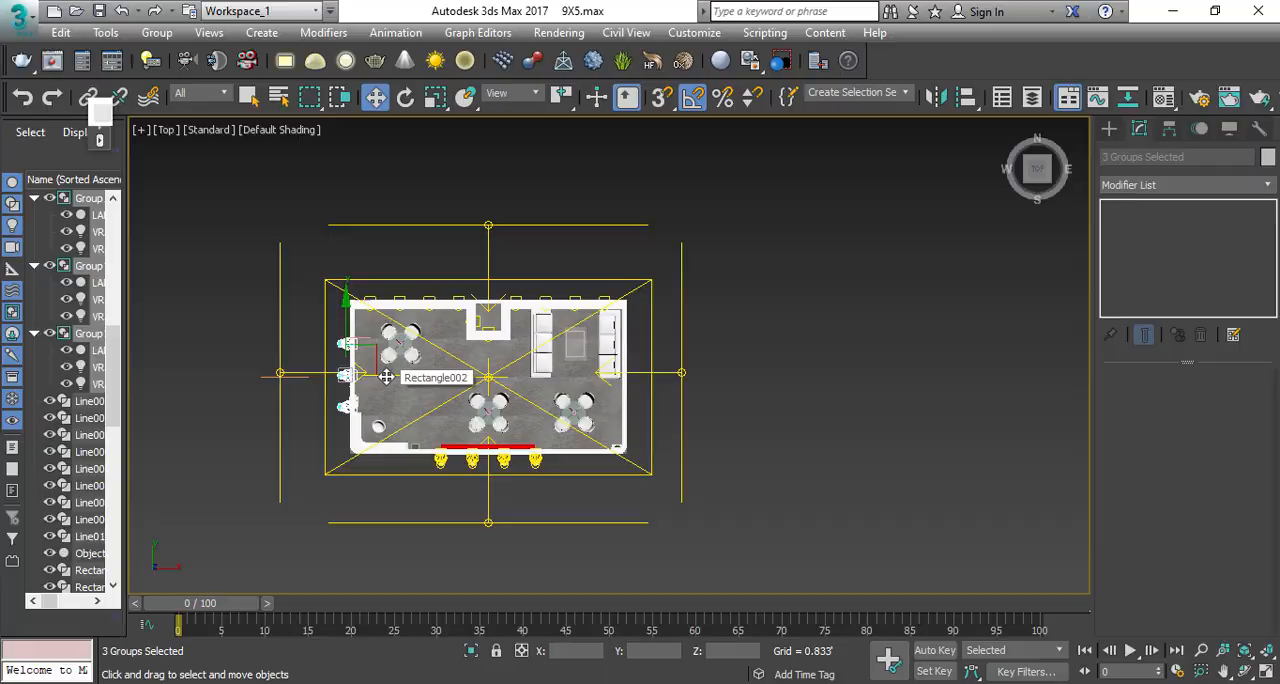
shift+drag(386, 377, 663, 371)
key(Return)
click(722, 300)
Step: Frame the stall from its front-left corner in the Perspective view and create a physical camera from that view
key(p)
scroll(712, 384, up, 3)
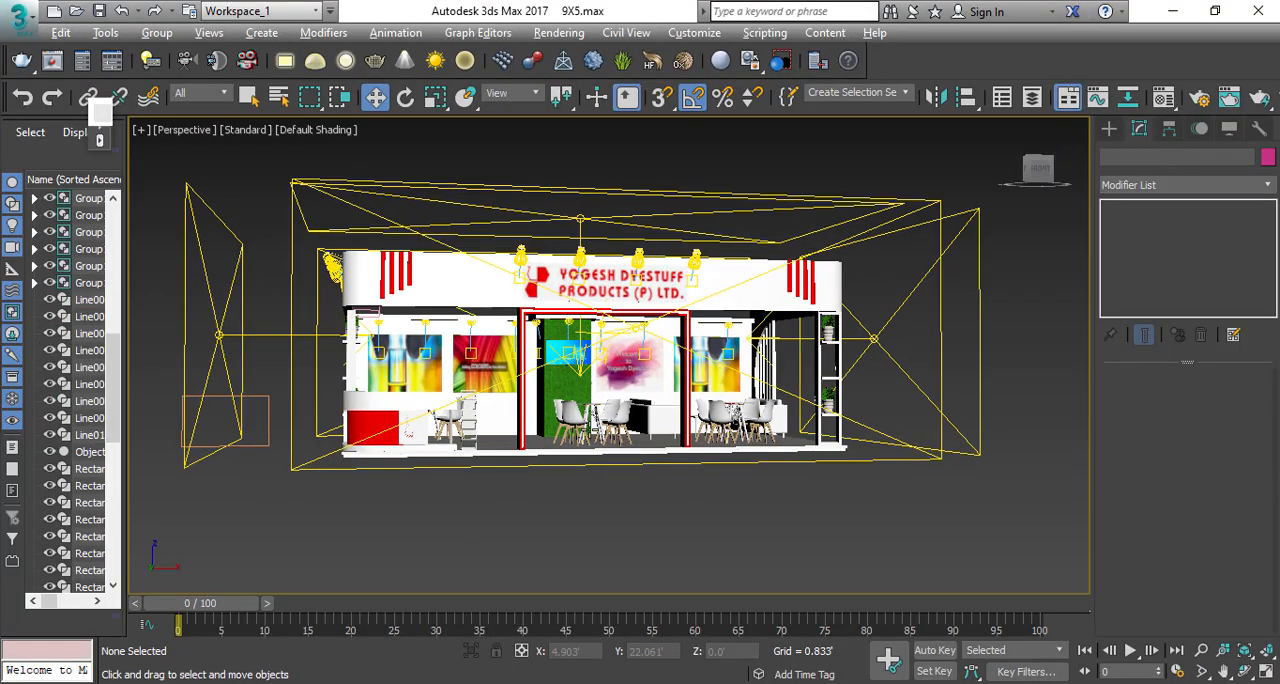
alt+middle_drag(610, 432, 656, 376)
scroll(627, 365, up, 3)
key(ctrl+c)
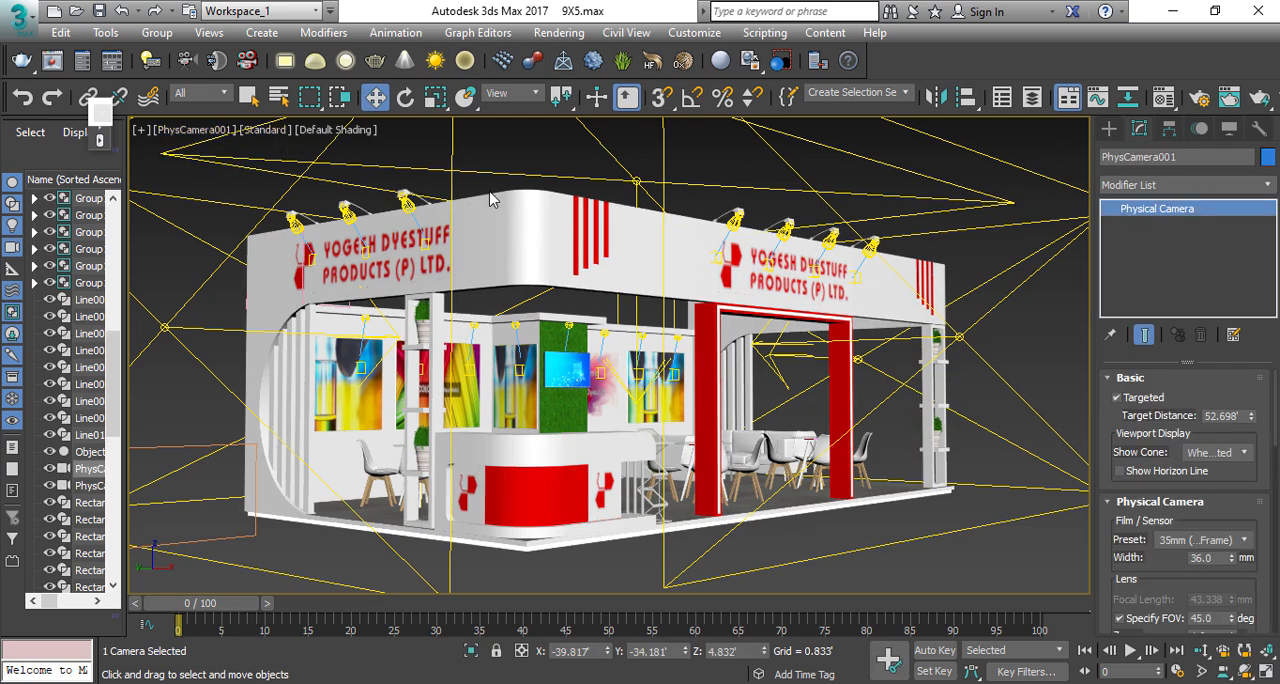
Step: Open the render setup and set the output size to HDTV (video) at 1920 x 1080
click(558, 32)
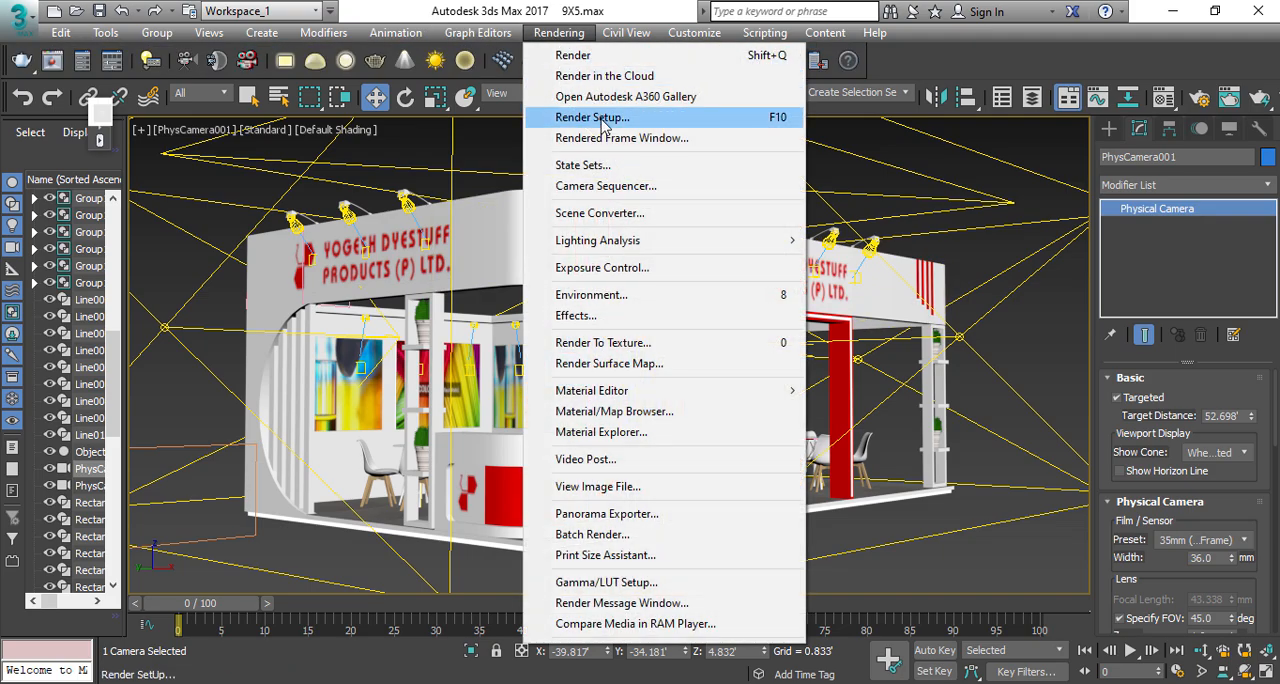
click(592, 117)
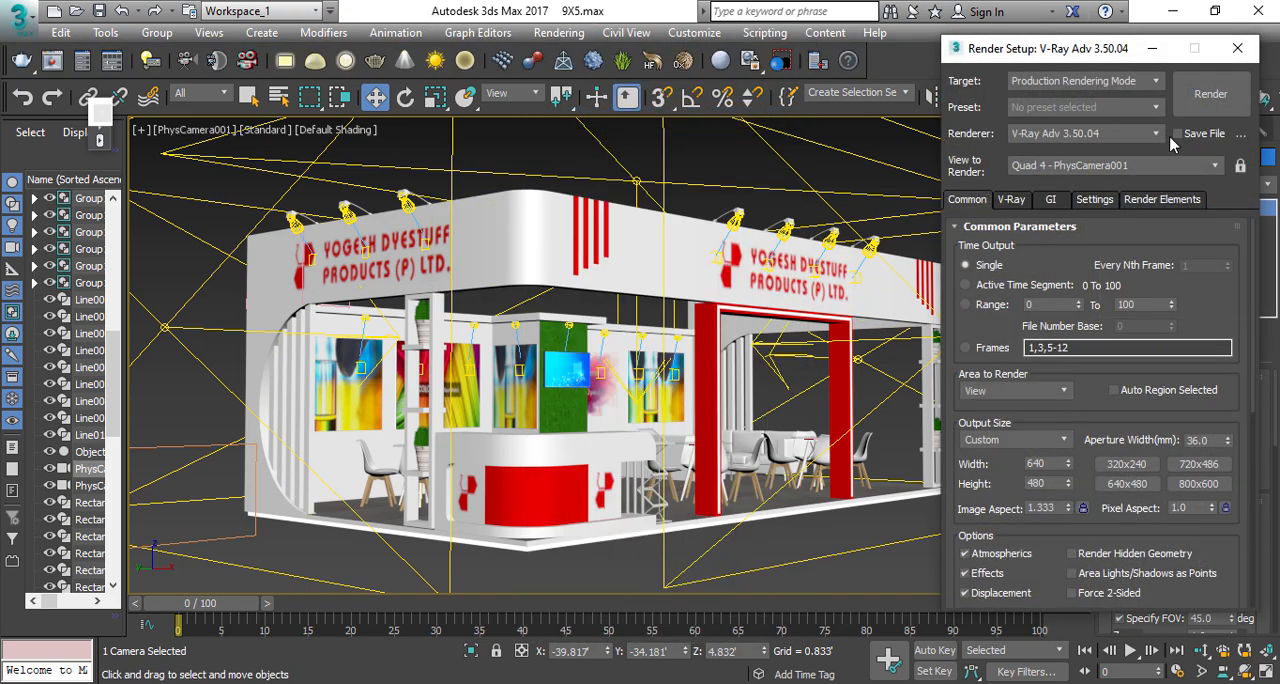
drag(1053, 64, 650, 80)
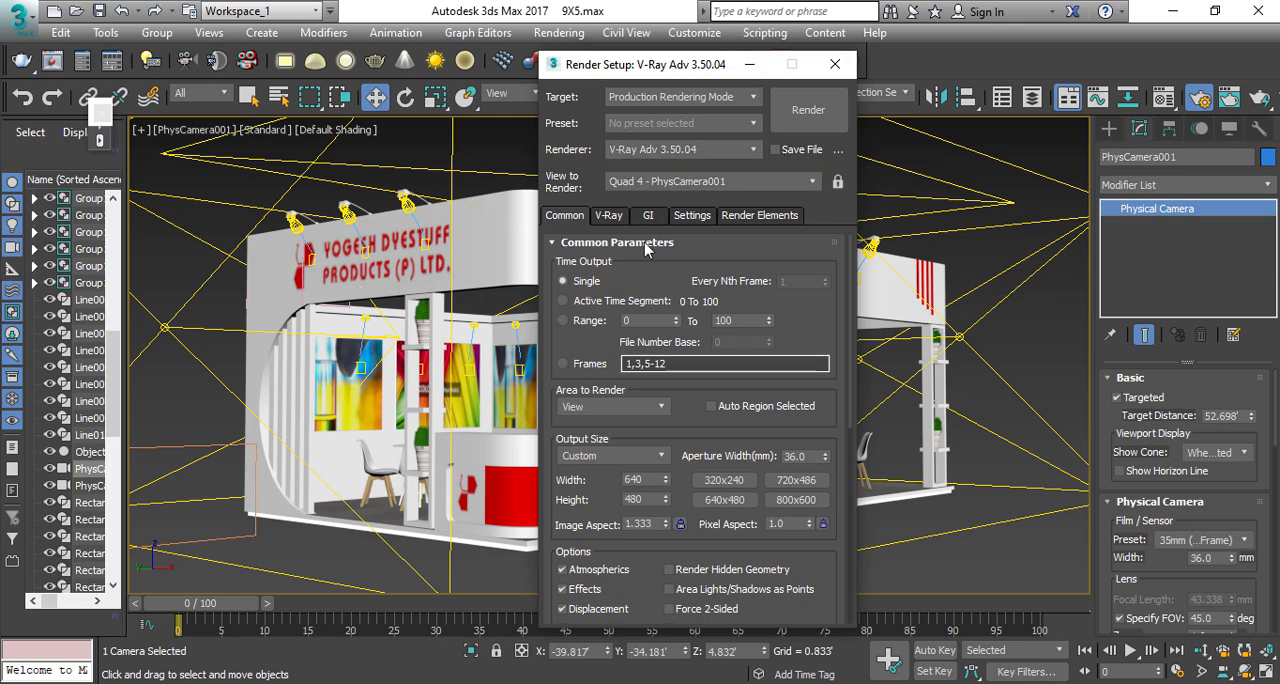
click(633, 456)
click(612, 682)
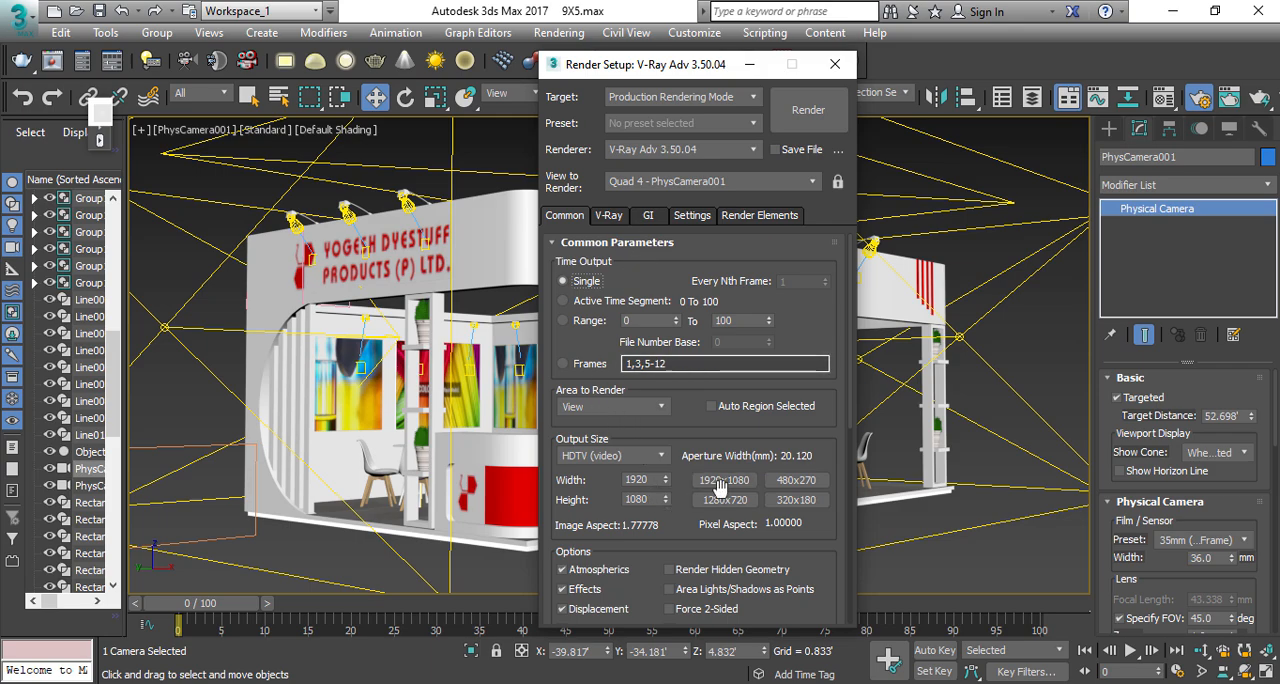
drag(647, 477, 610, 477)
Step: Set the V-Ray image sampler type to Bucket with max subdivs of 12
click(611, 215)
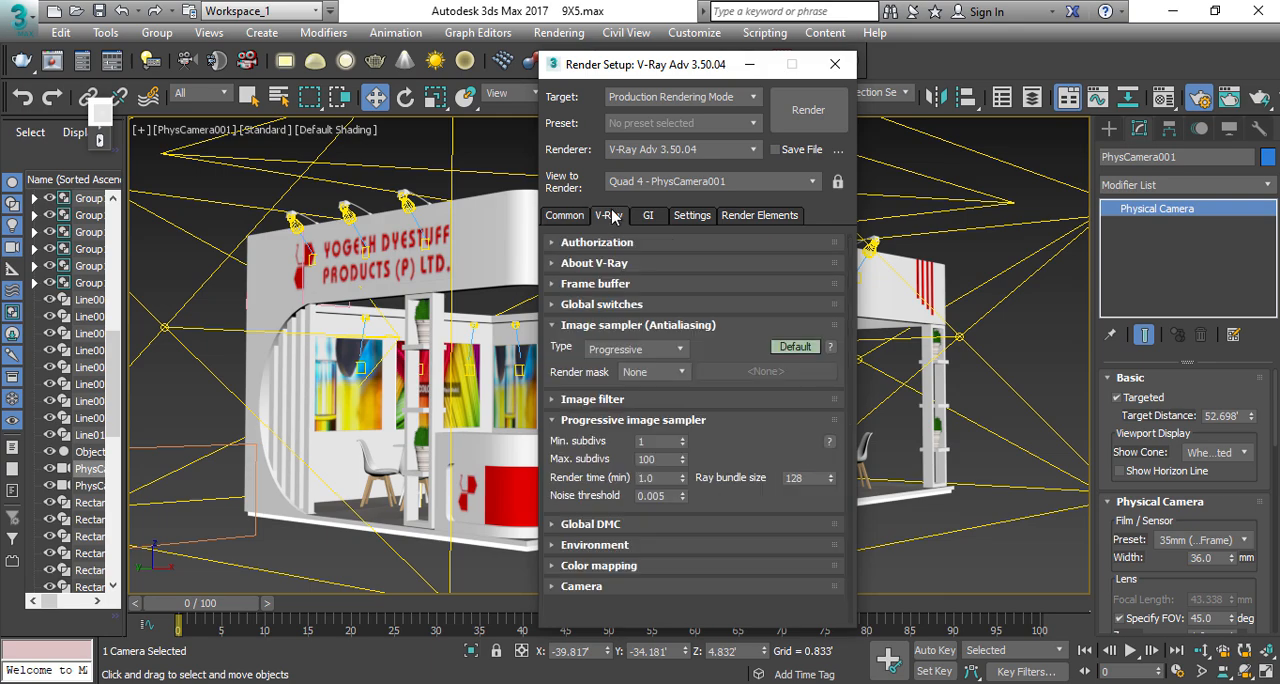
click(638, 356)
click(605, 364)
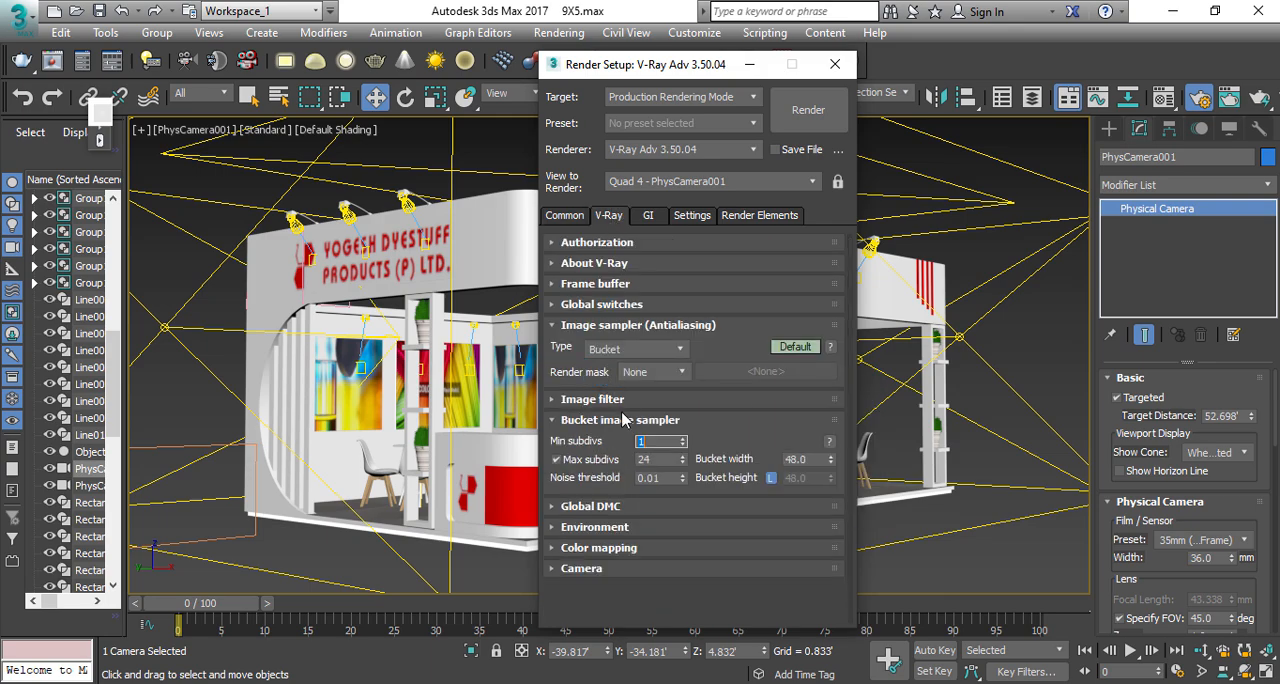
click(662, 459)
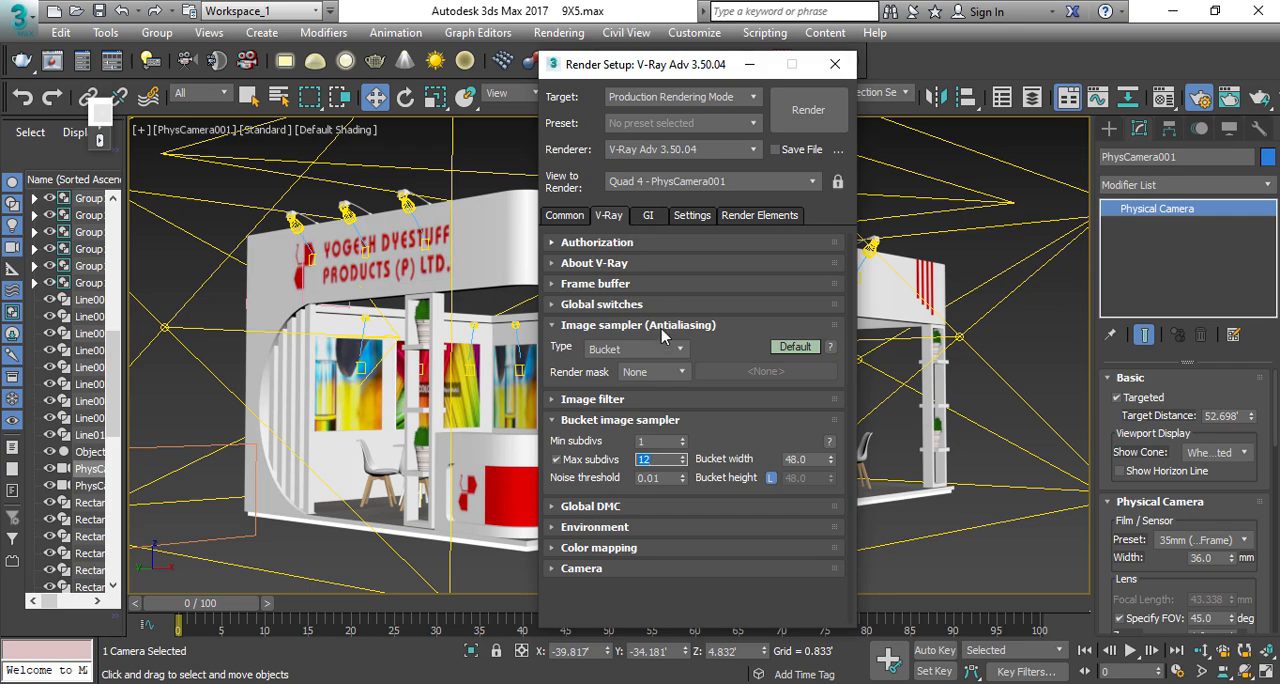
Step: Set the primary global illumination engine to Irradiance map and open the irradiance map settings
click(652, 217)
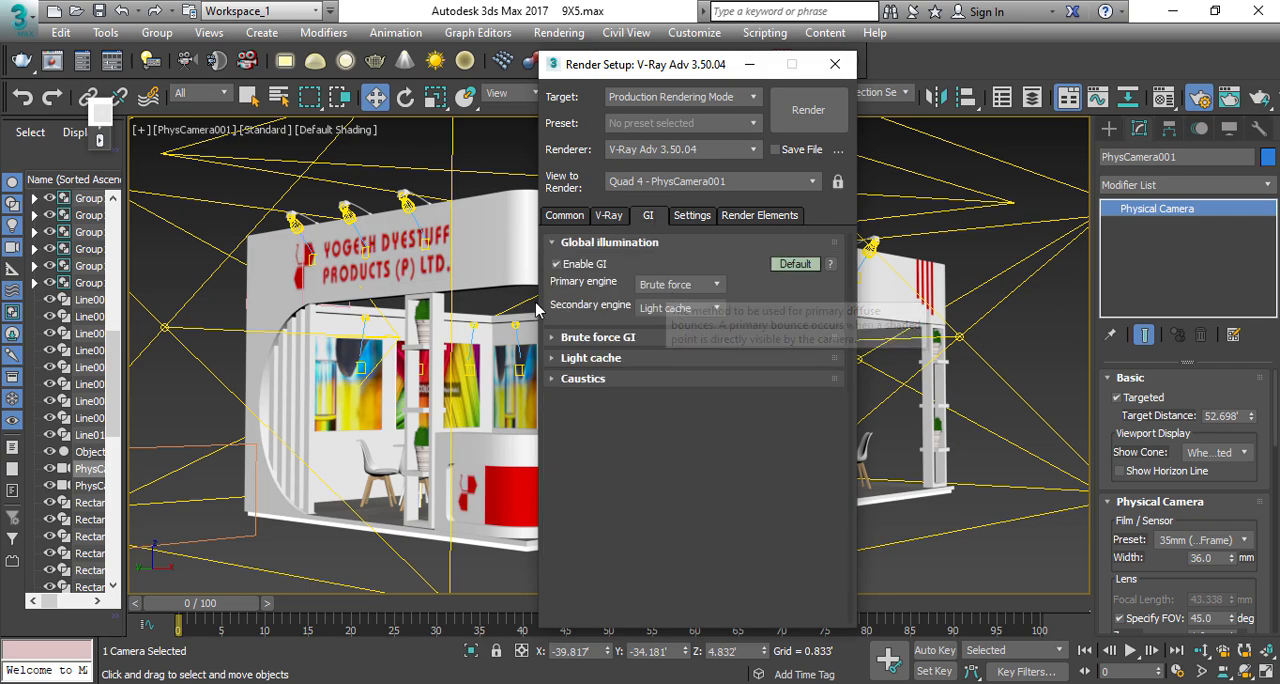
click(678, 284)
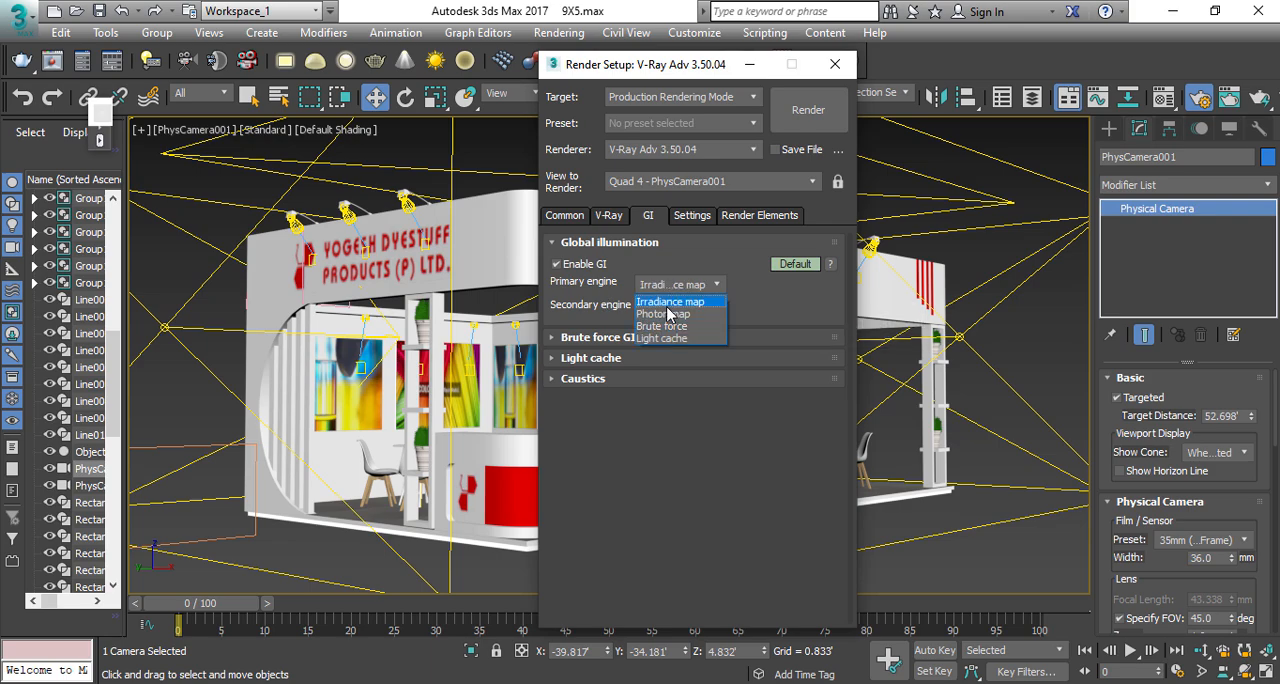
click(668, 297)
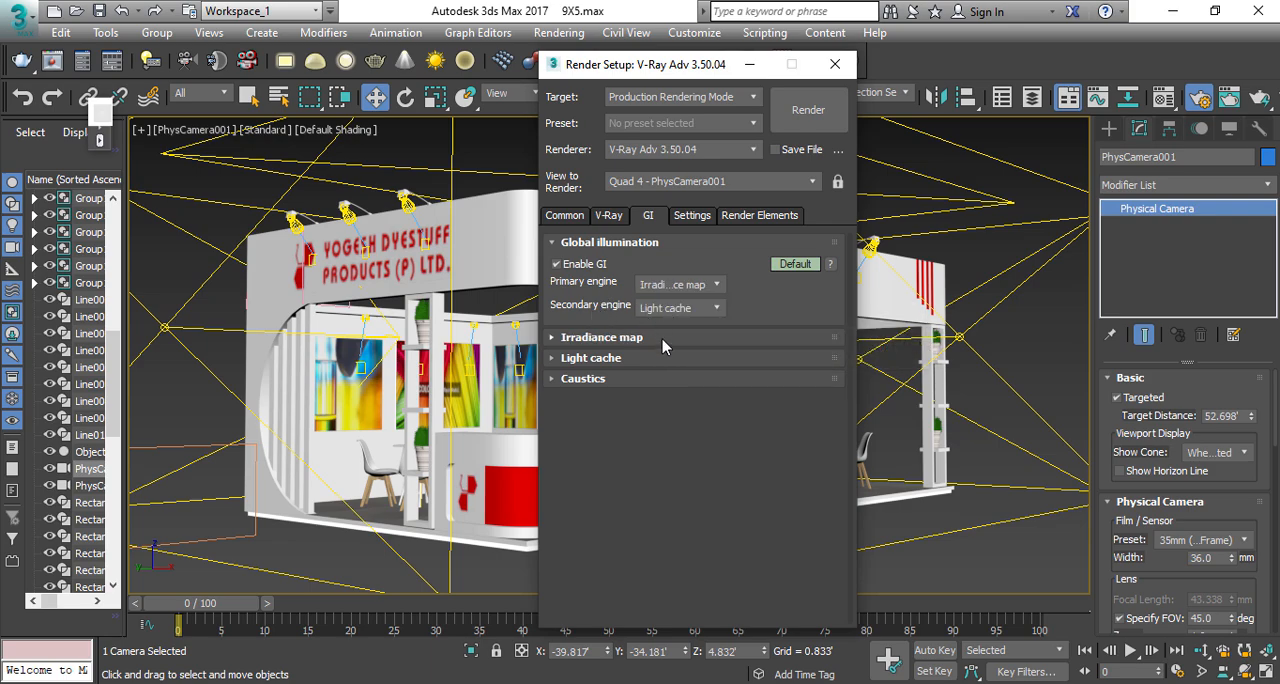
click(640, 337)
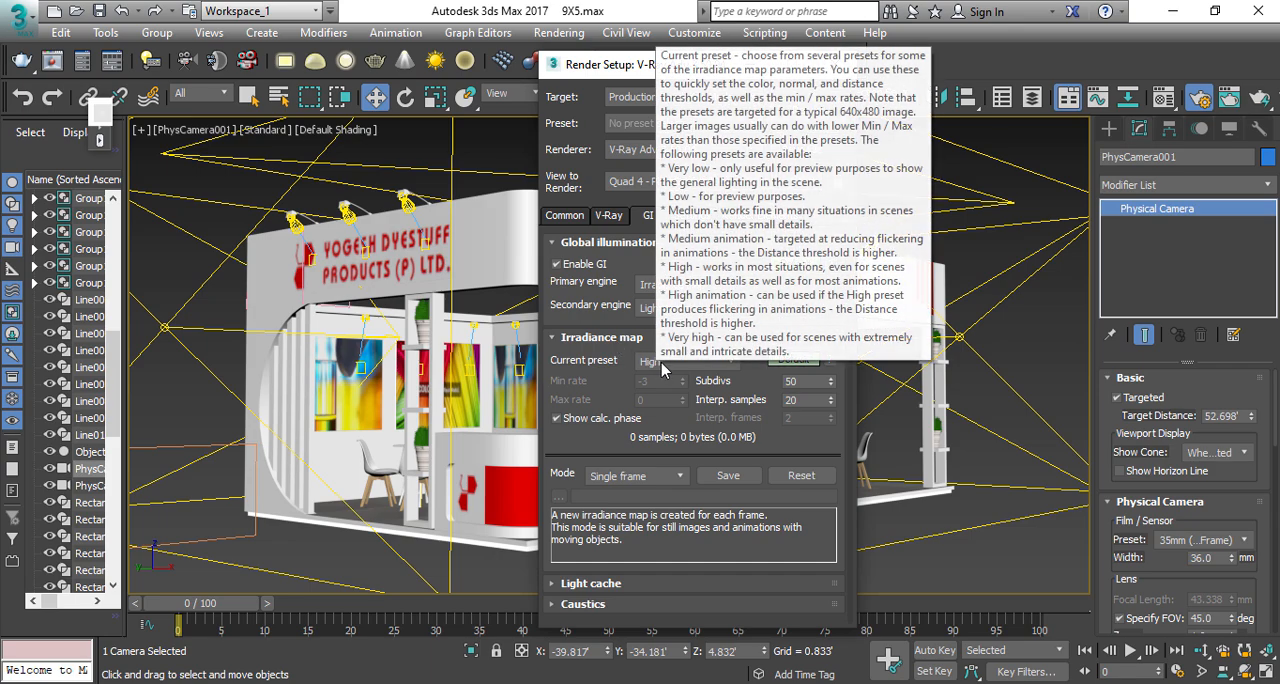
Step: Set the irradiance map's current preset to Low
click(686, 361)
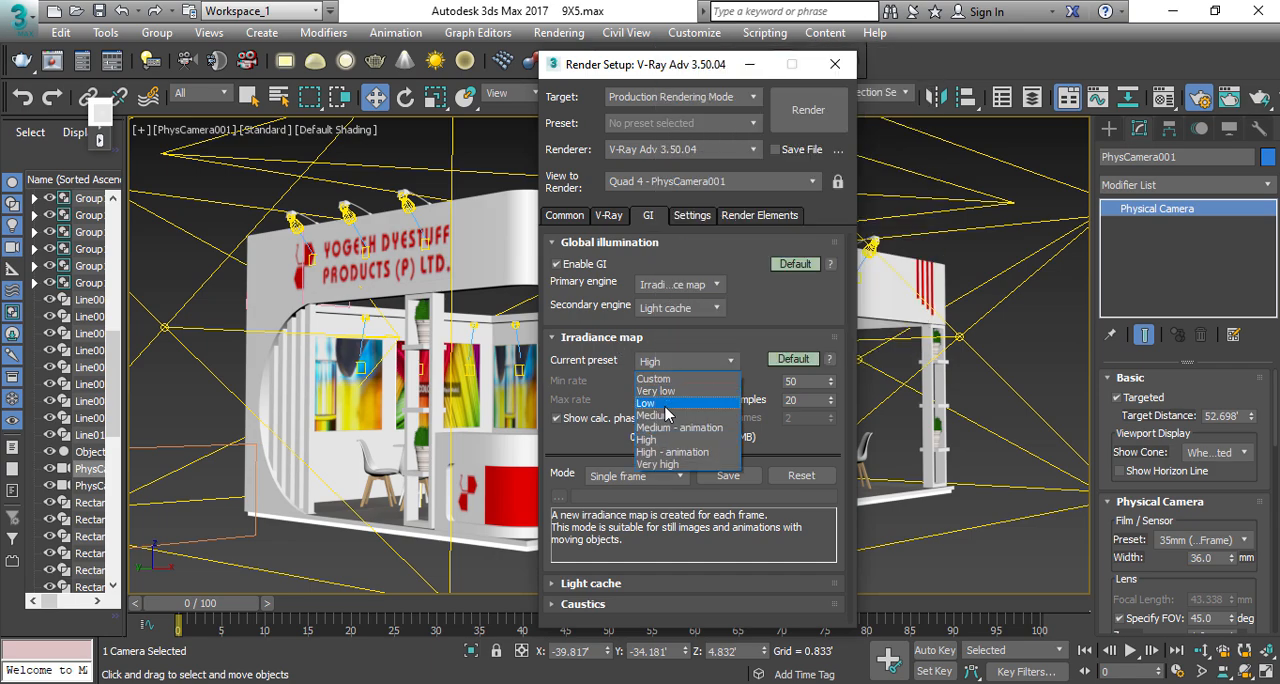
click(666, 405)
Step: Add a VRayDenoiser render element to the render setup
click(739, 216)
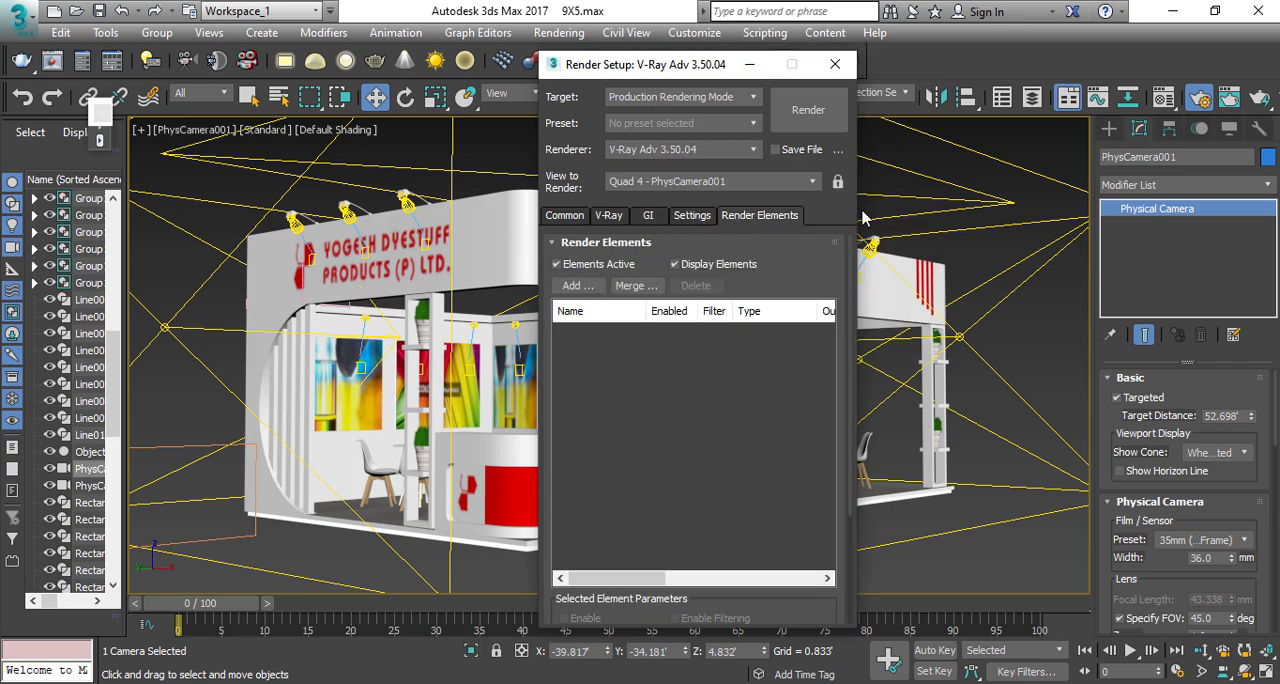
click(578, 286)
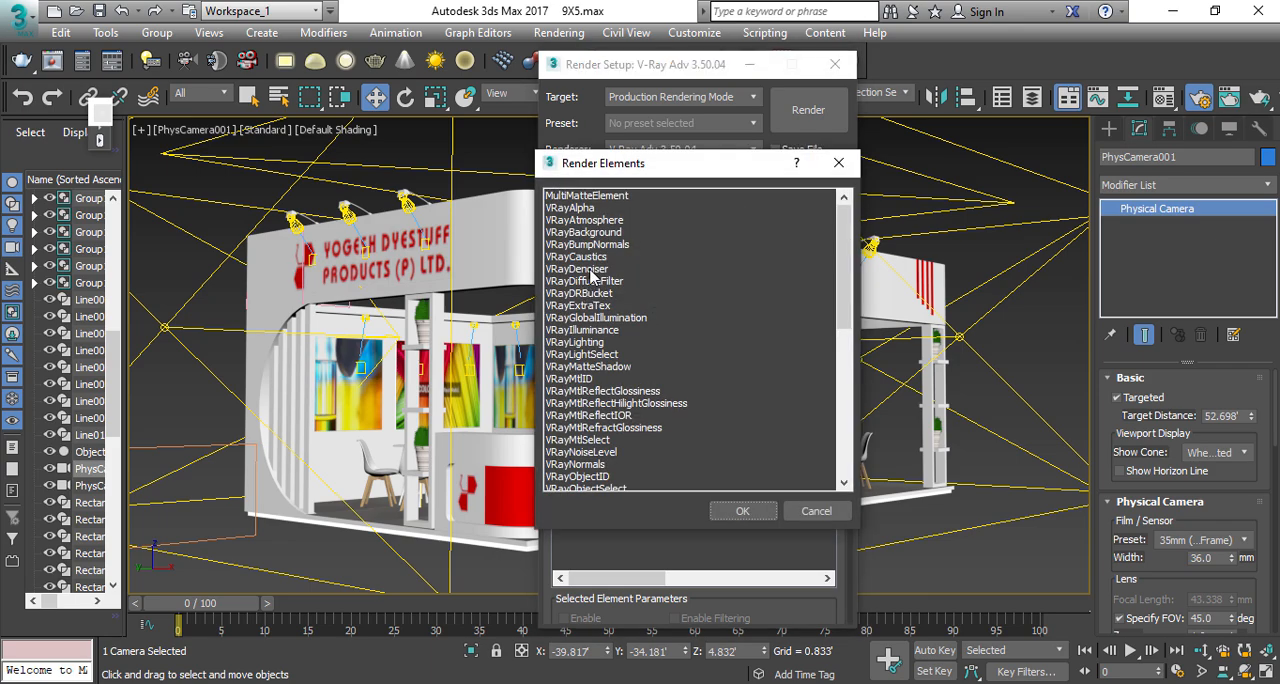
click(590, 269)
click(742, 511)
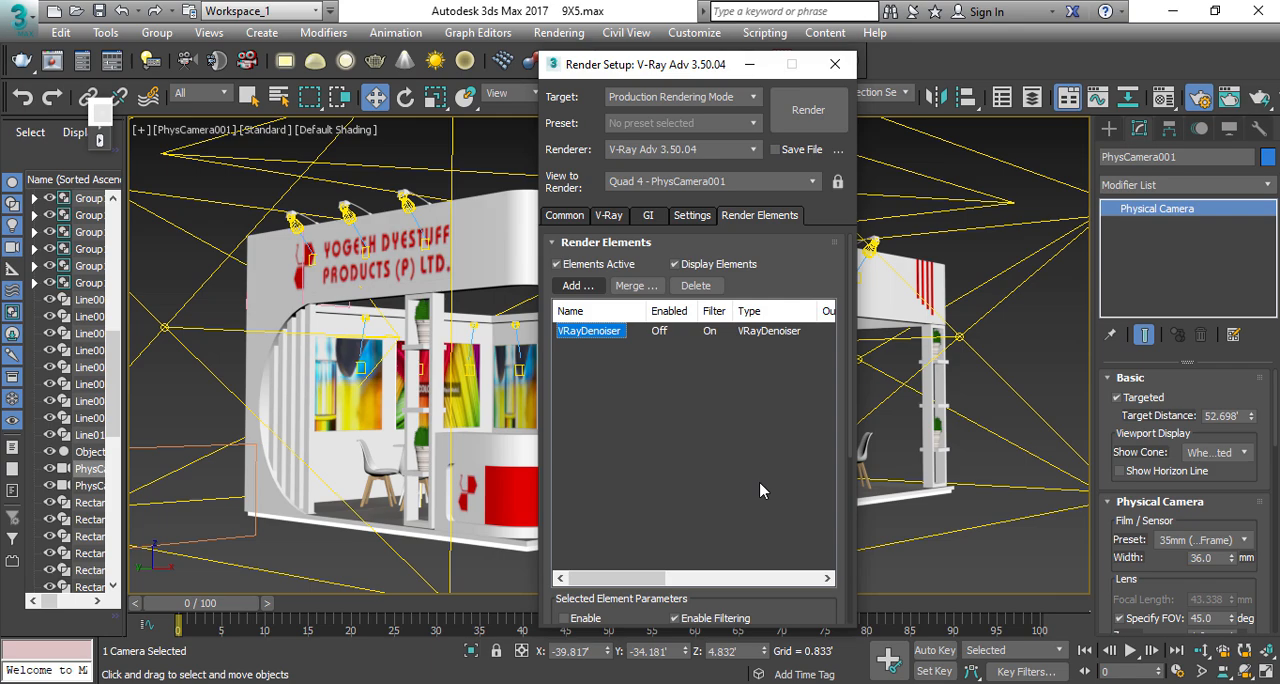
click(765, 269)
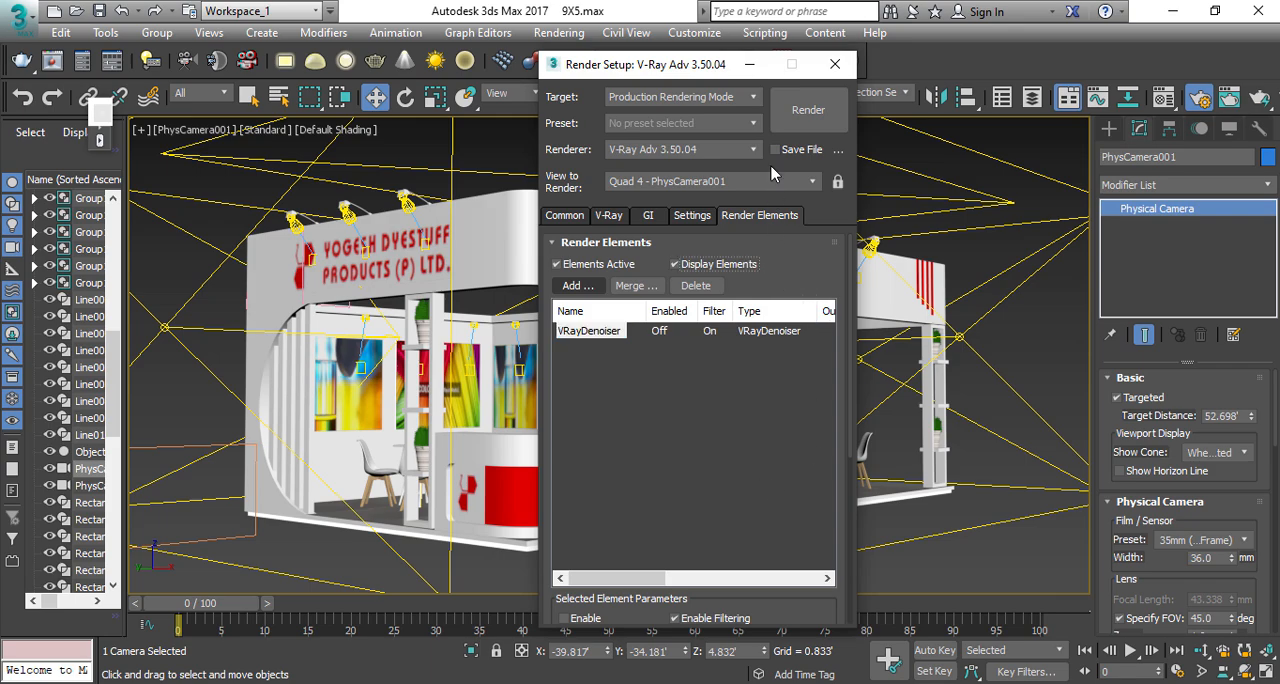
Step: Enable the VRayDenoiser element and its Combustion output, and return to the common render parameters
scroll(787, 279, down, 5)
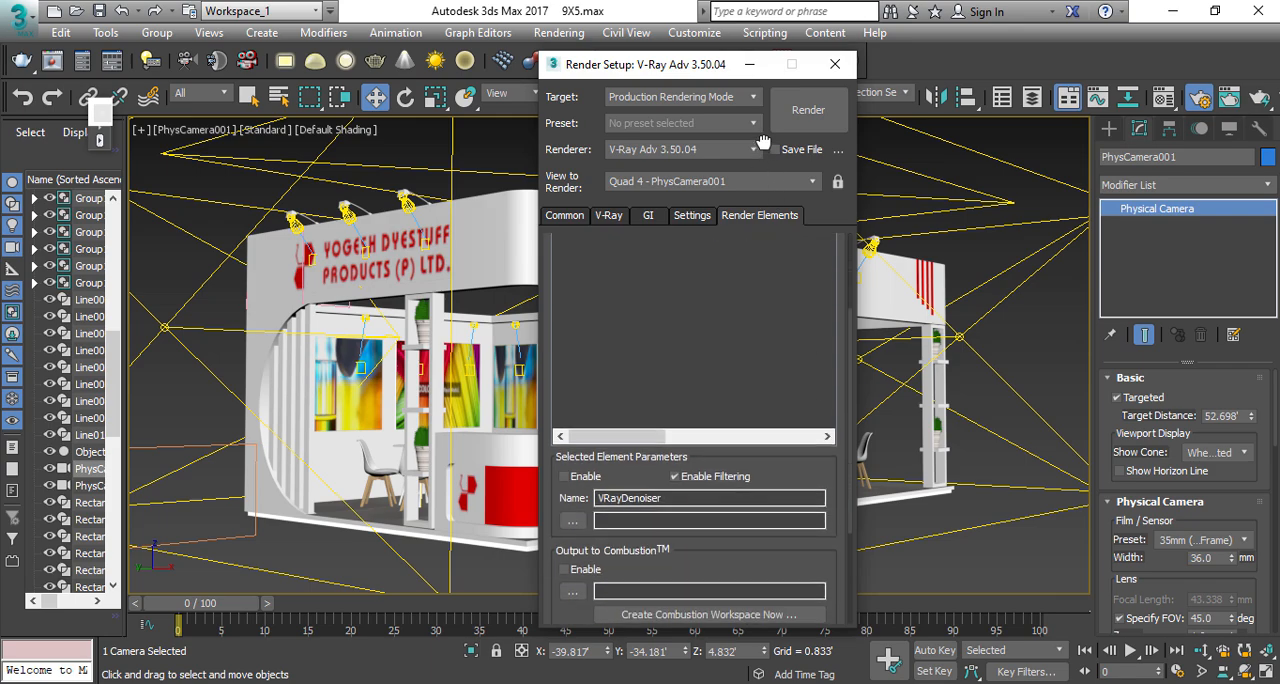
click(588, 477)
click(585, 569)
click(578, 222)
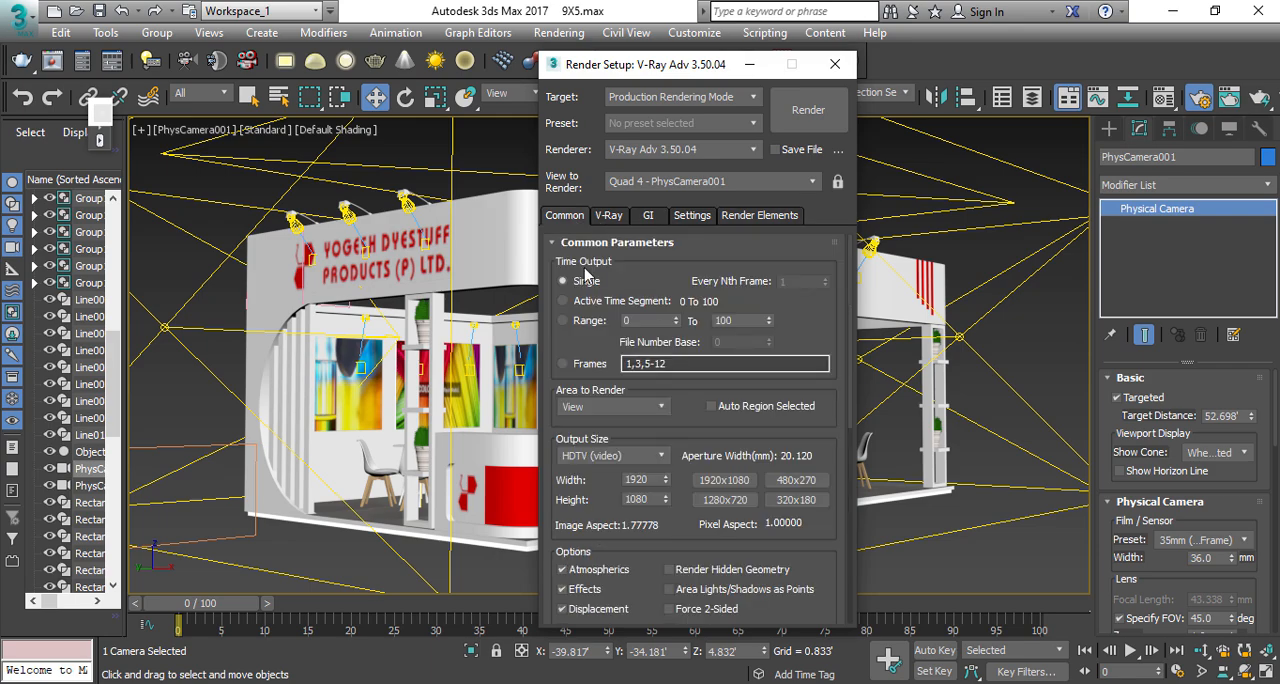